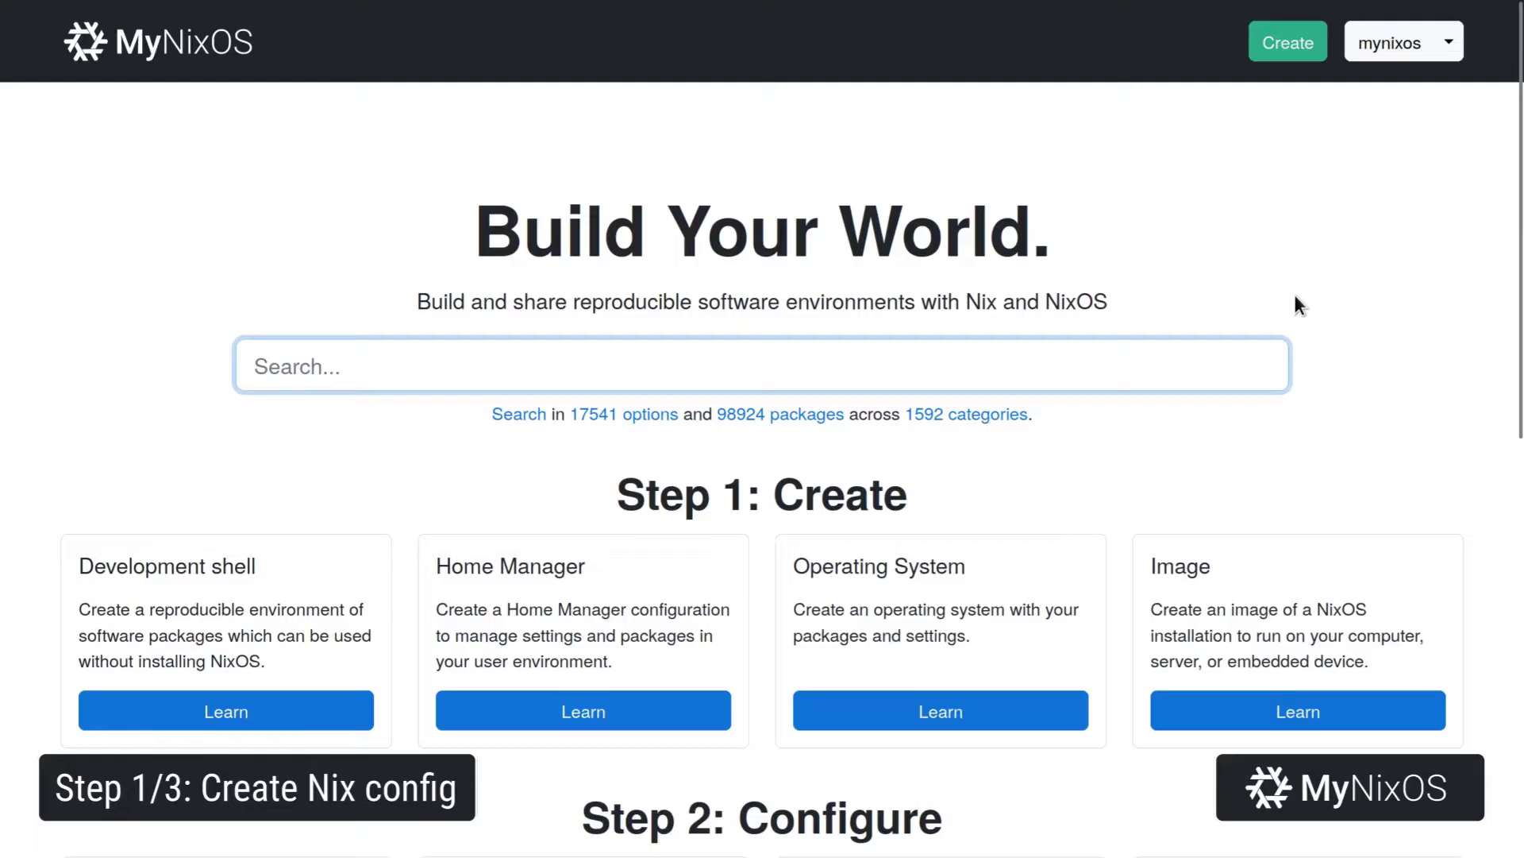
# Create the flake demo-raspberry-transmission with the Transmission on Raspberry Pi description.
pyautogui.click(1288, 66)
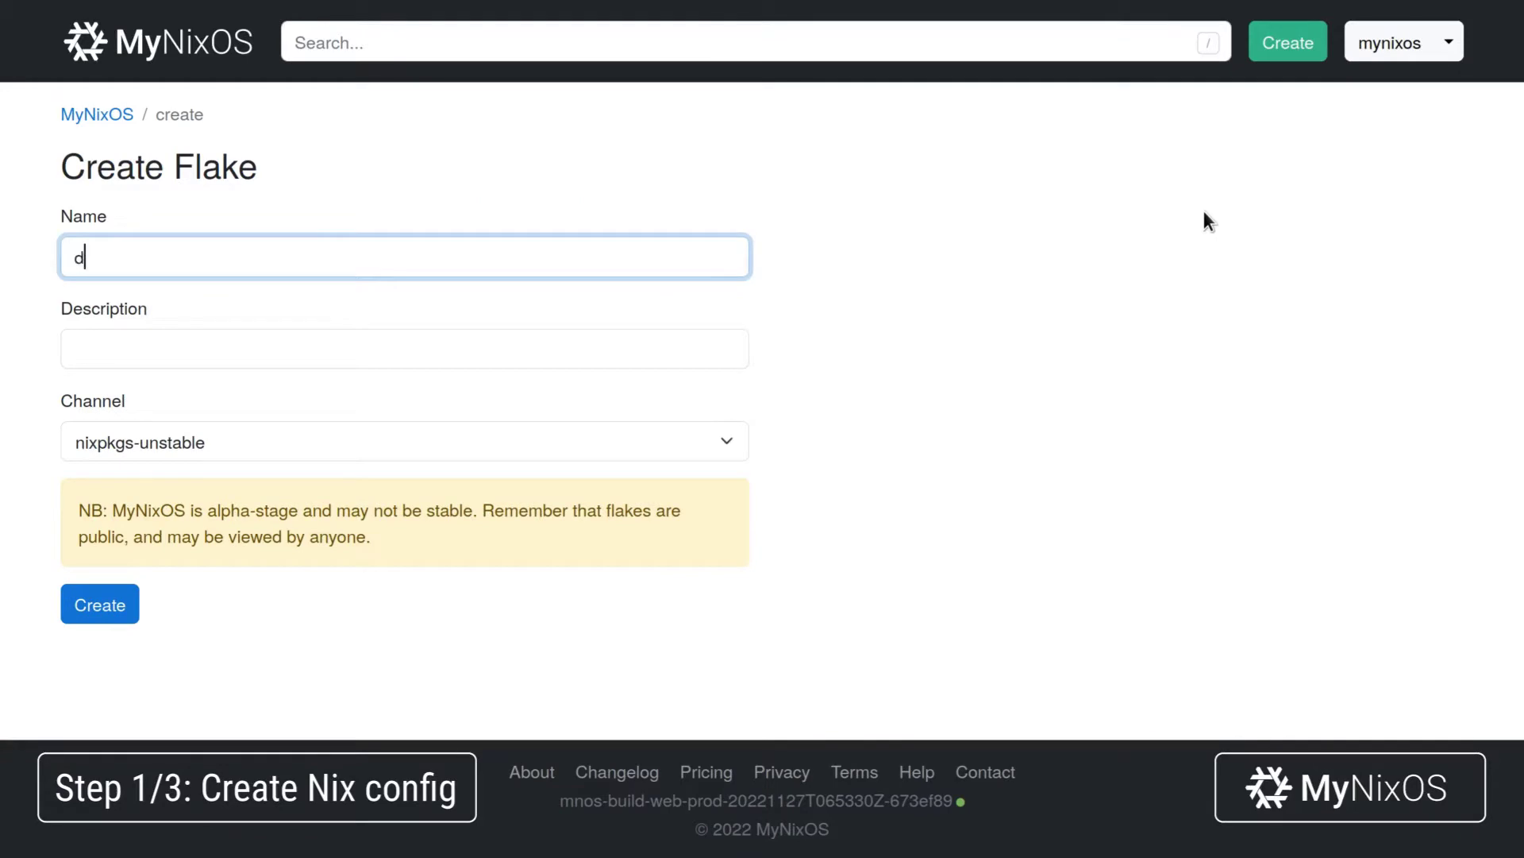
pyautogui.write('demo-raspberry-transmission')
pyautogui.press('Tab')
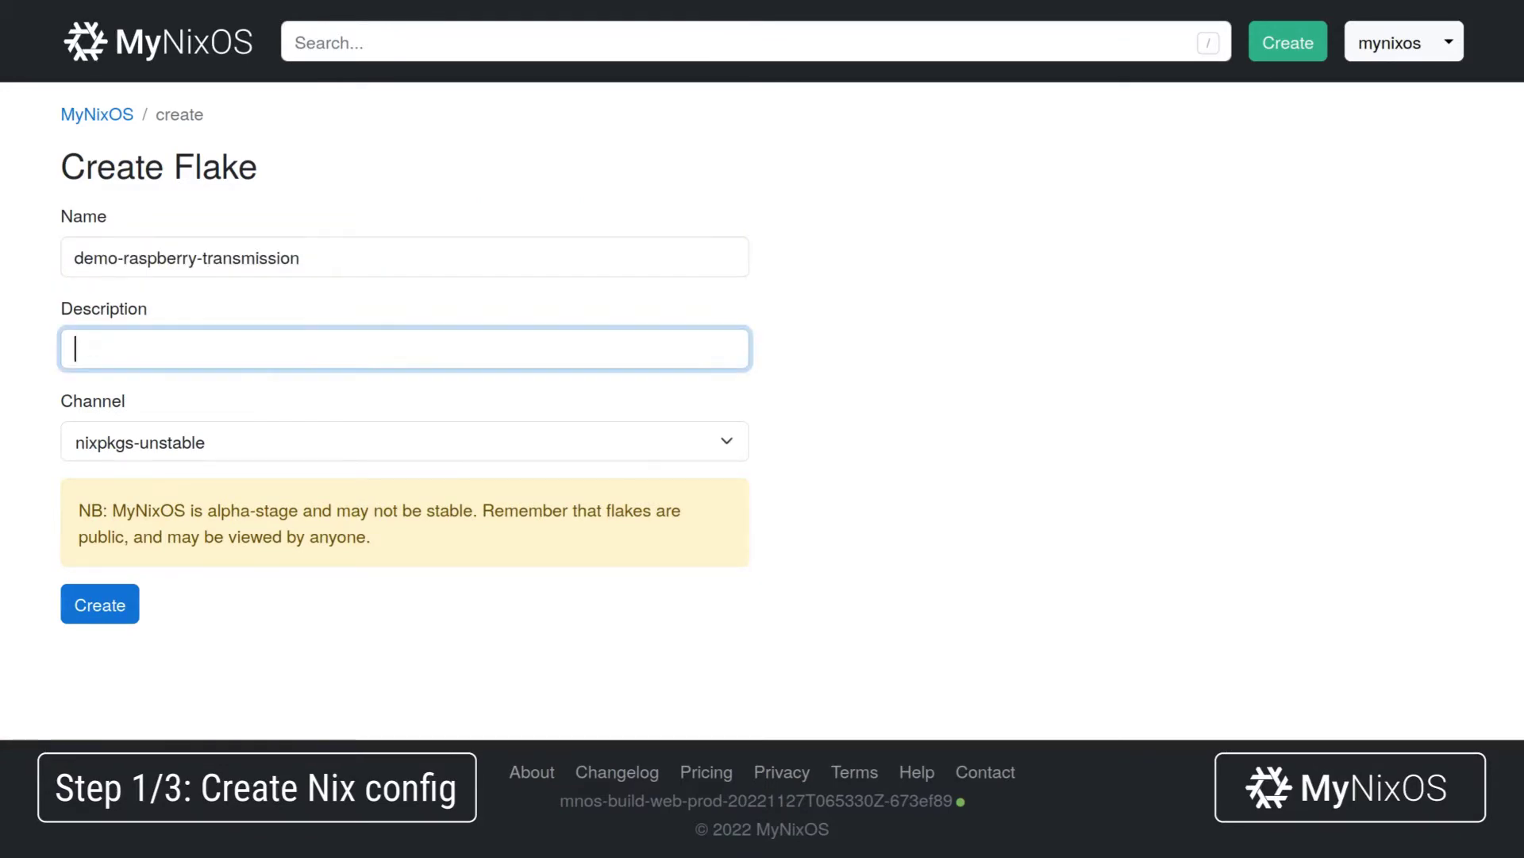
pyautogui.write('T')
pyautogui.press('Down')
pyautogui.press('Tab')
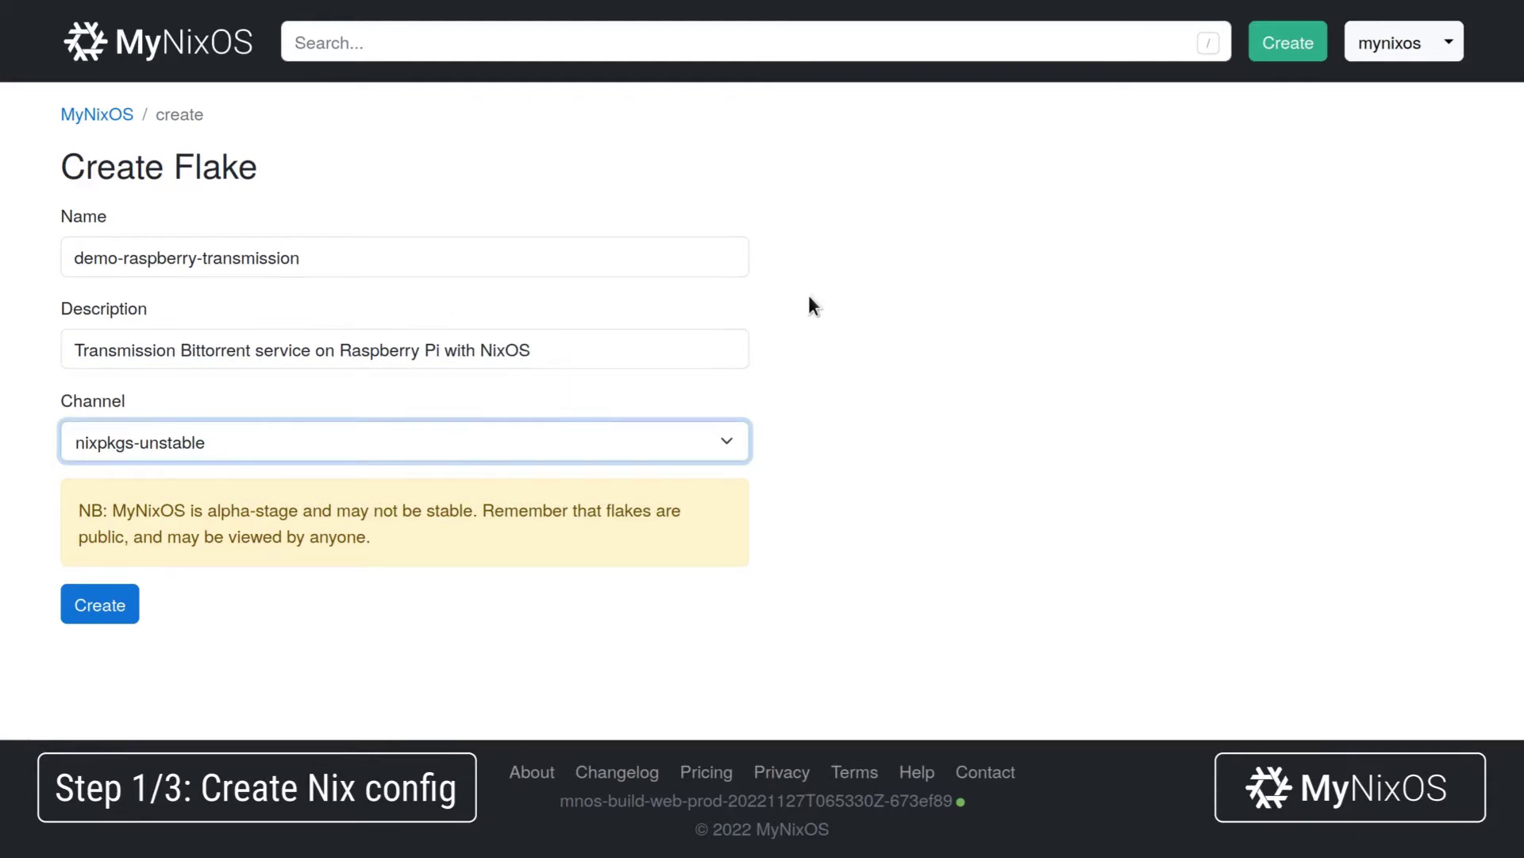
pyautogui.click(101, 608)
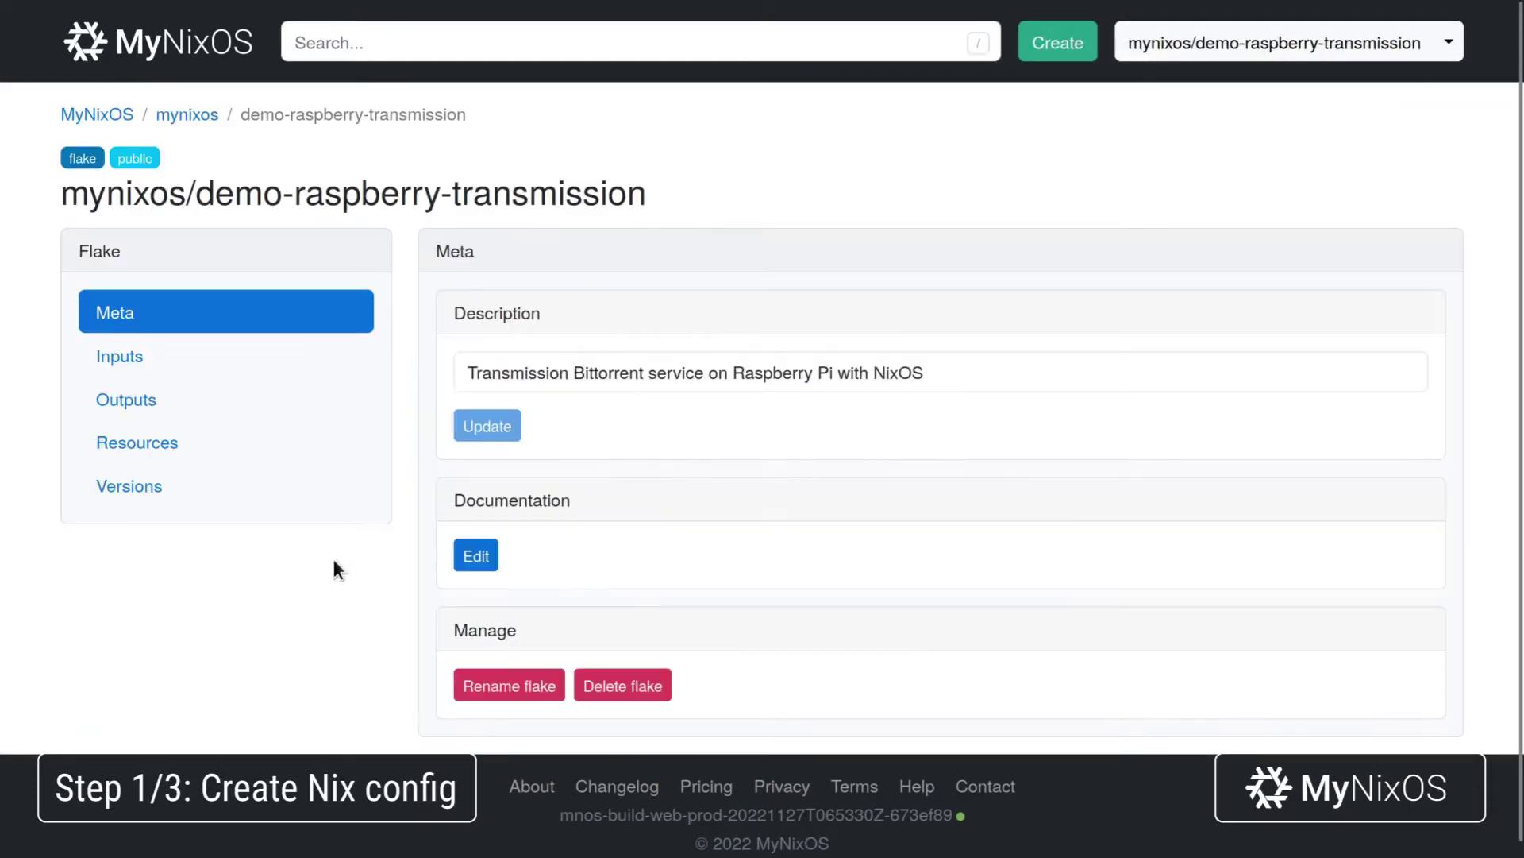
# Add an empty NixOS module output named services to the flake.
pyautogui.click(289, 402)
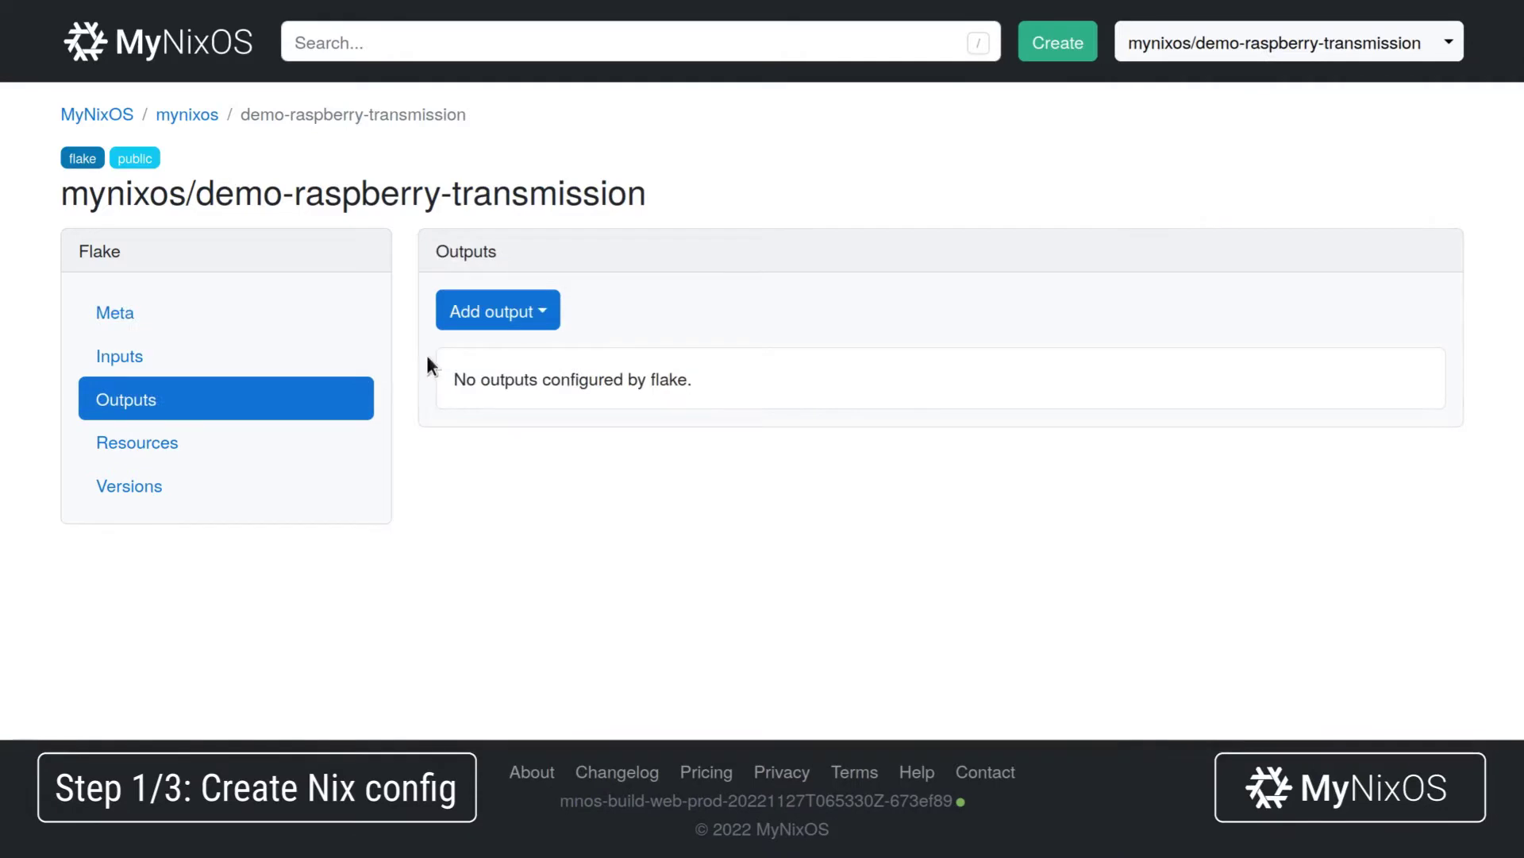
pyautogui.click(512, 334)
pyautogui.click(551, 602)
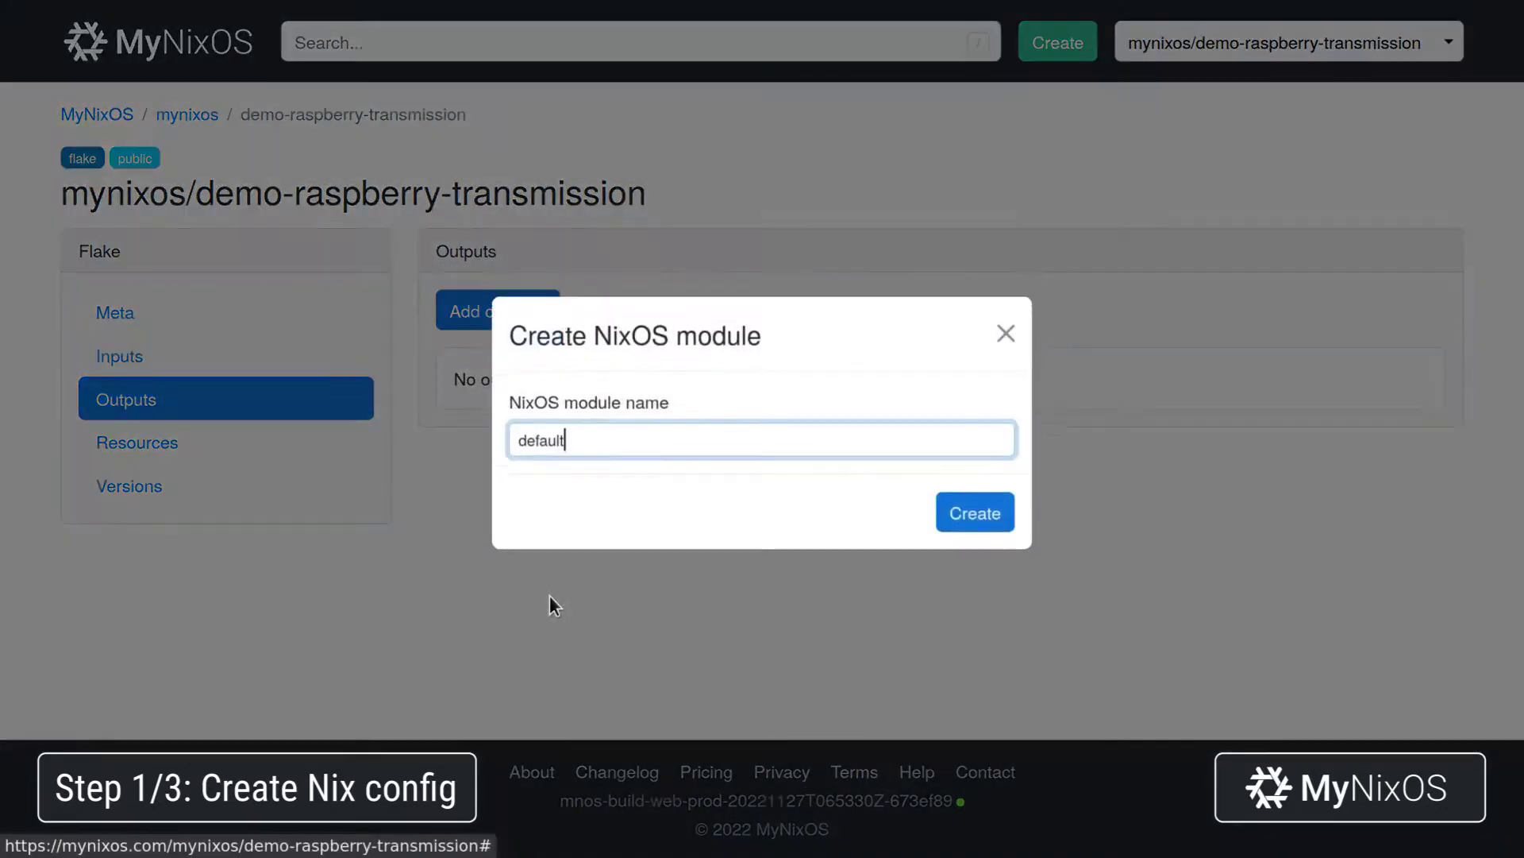
pyautogui.hotkey('ctrl', 'a')
pyautogui.write('ser')
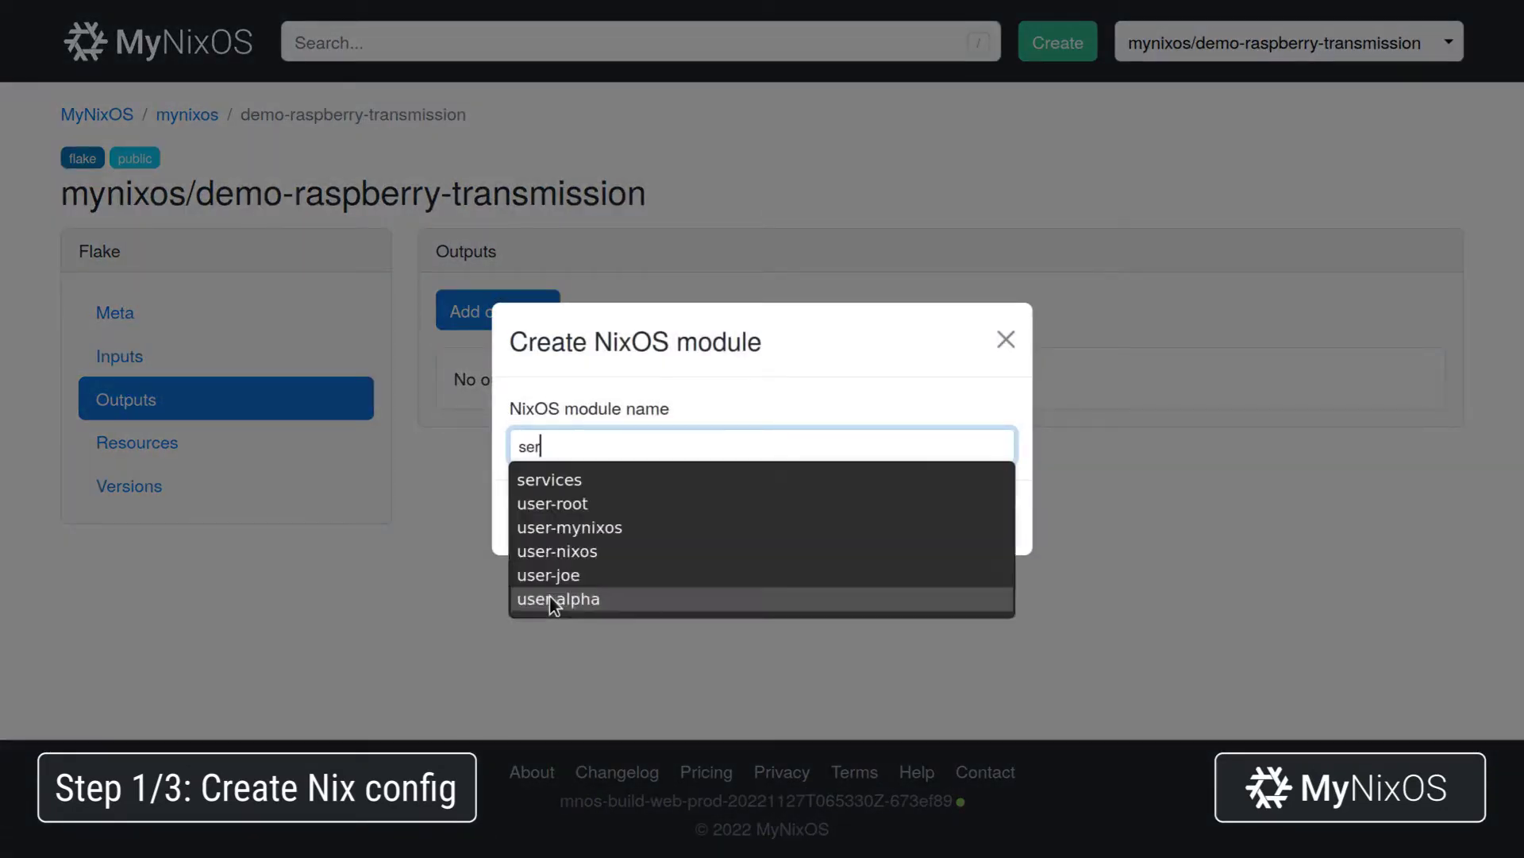
pyautogui.write('vices')
pyautogui.press('Return')
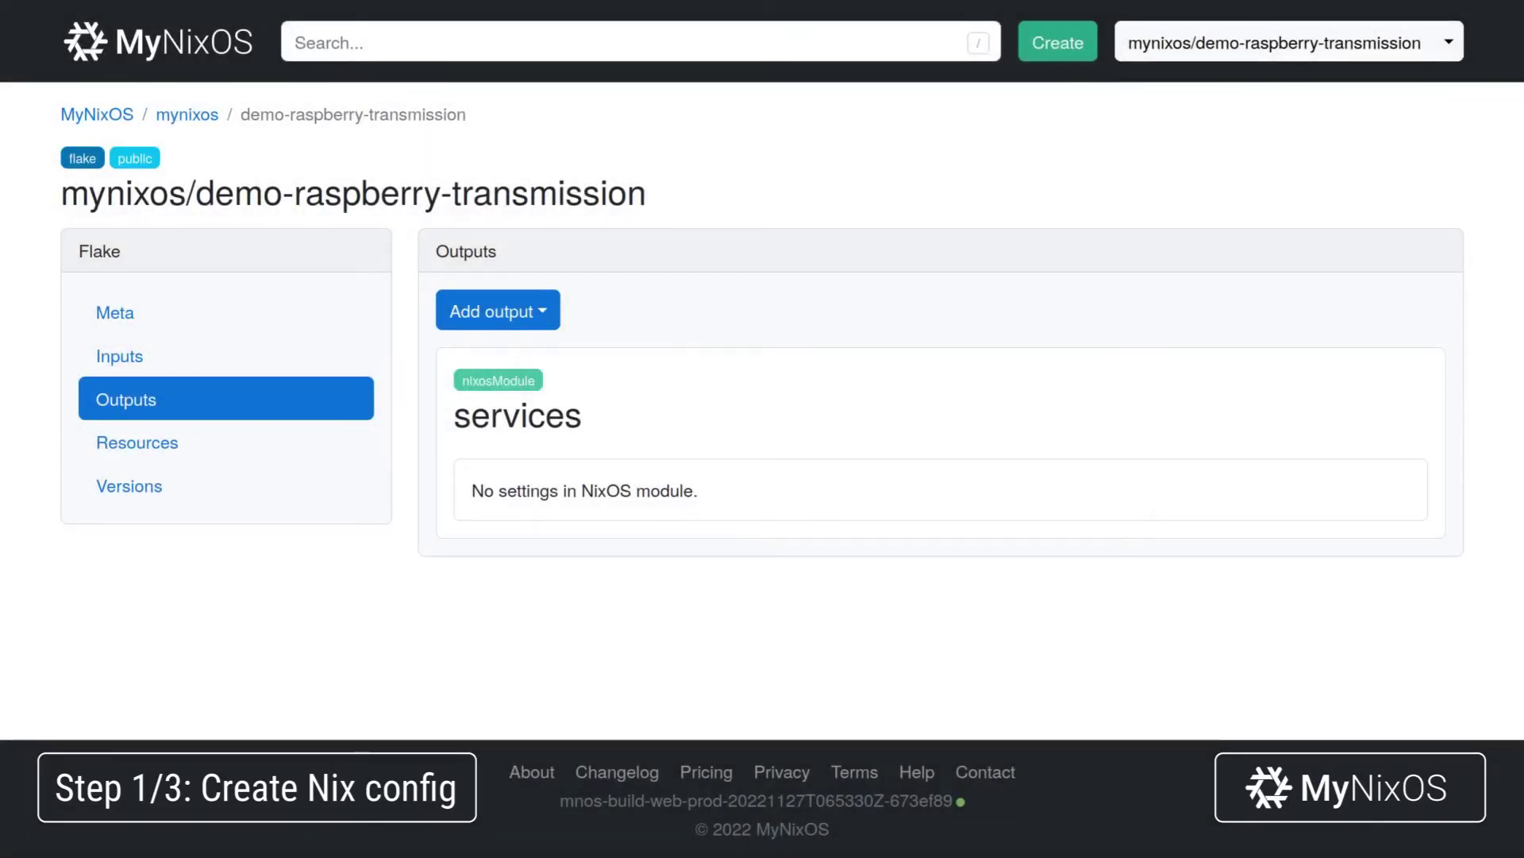
pyautogui.press('/')
# Set services.transmission.enable to Enable in the services module.
pyautogui.write('ser')
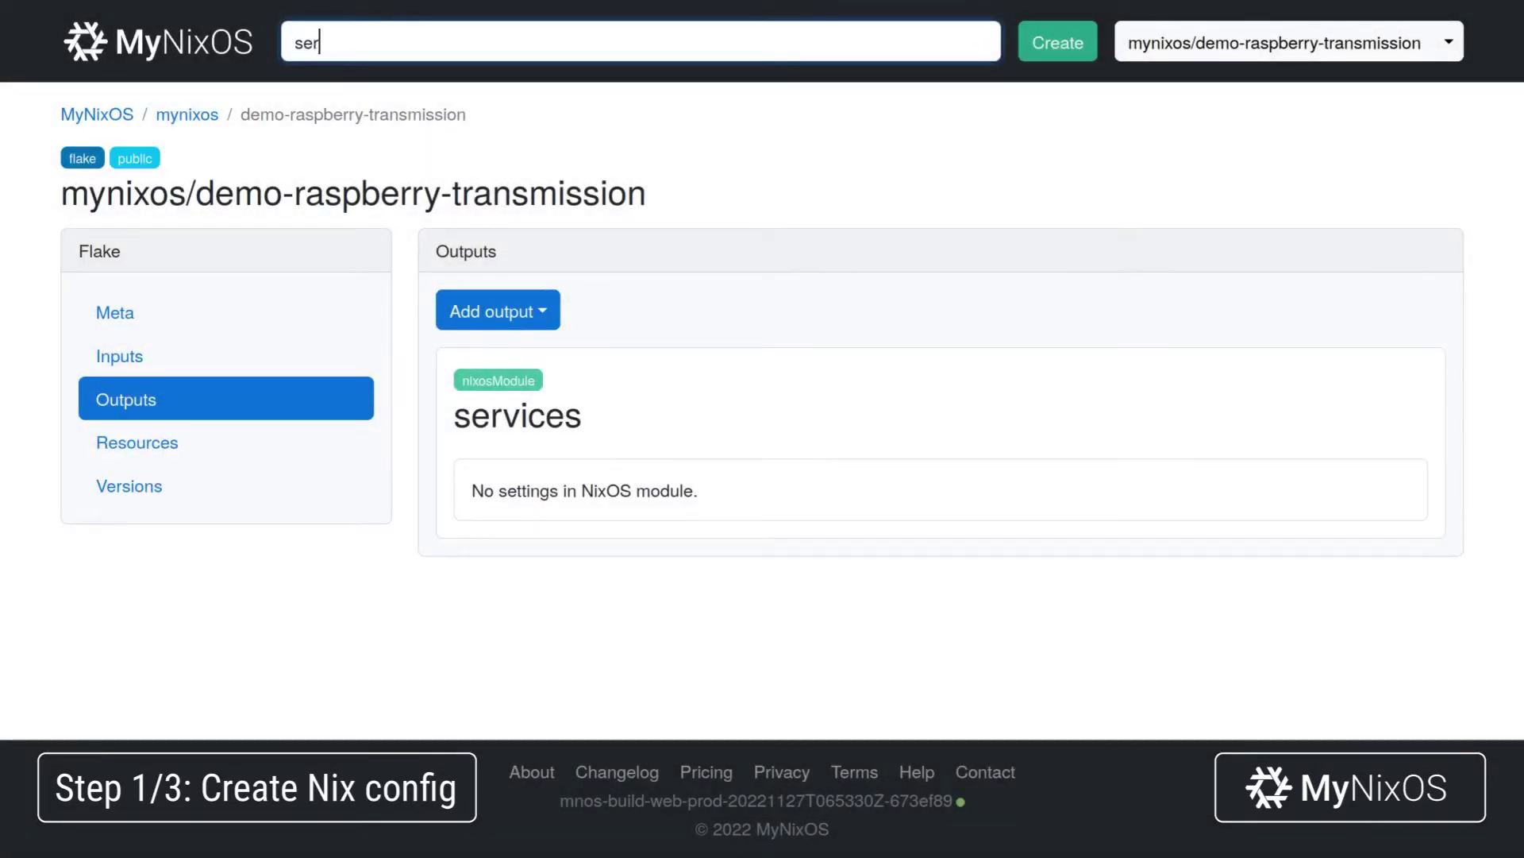
pyautogui.write('vices.transmission.enable')
pyautogui.press('Return')
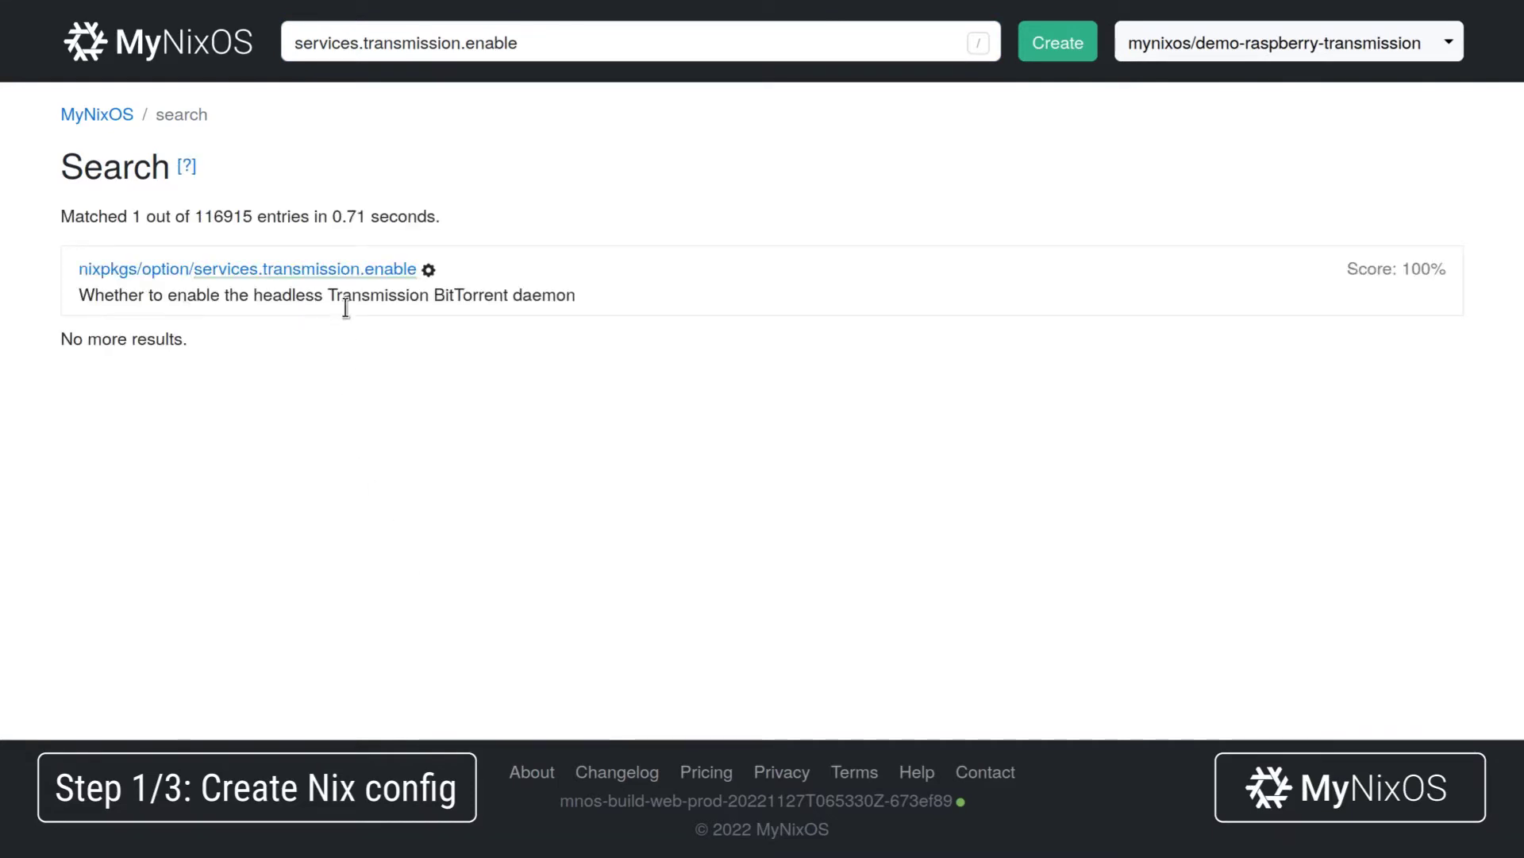
pyautogui.click(346, 270)
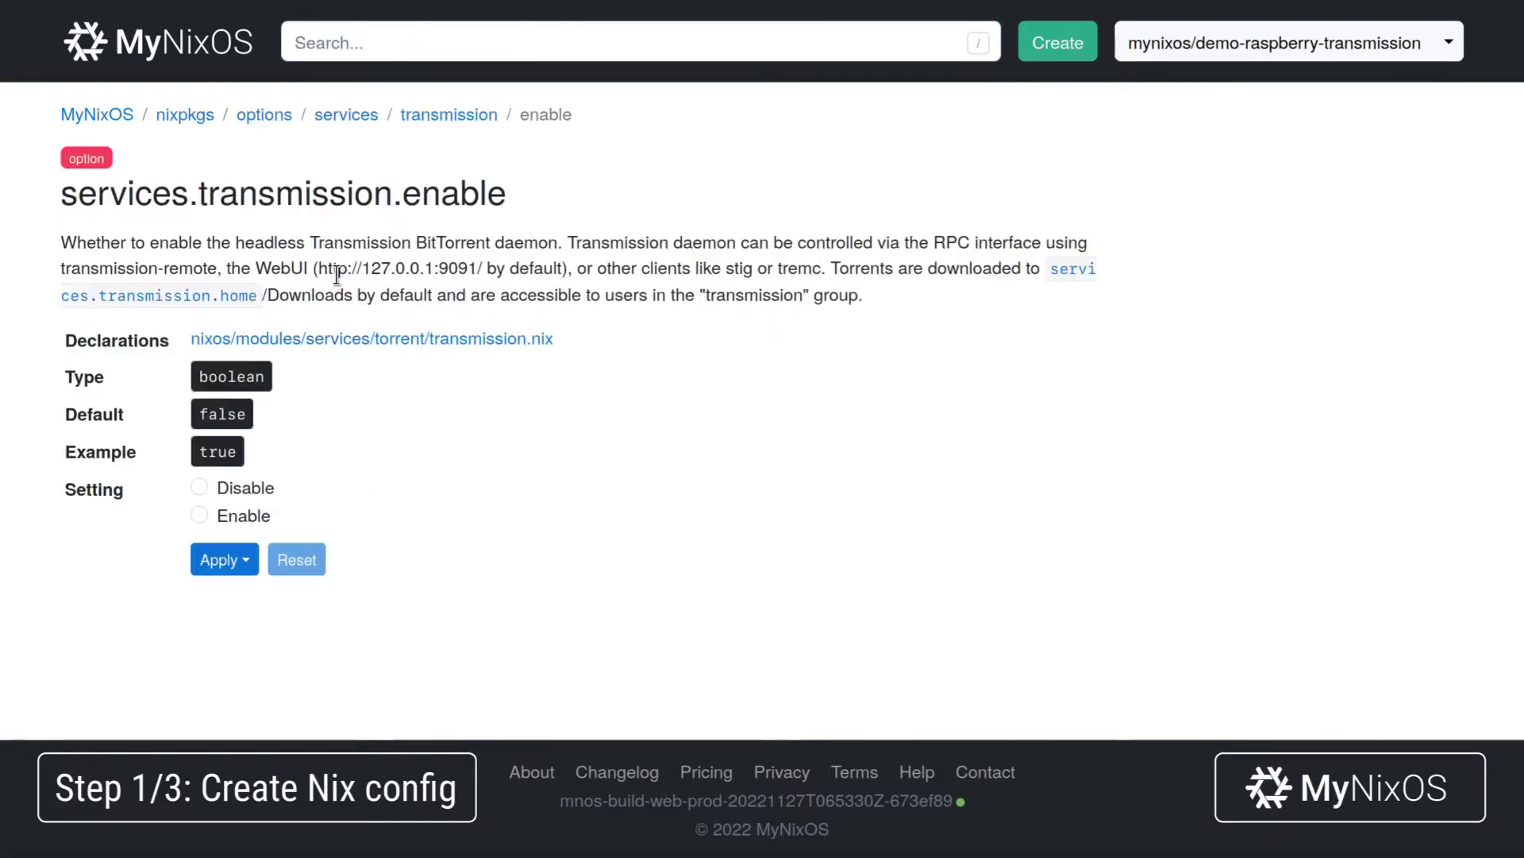
pyautogui.click(237, 522)
pyautogui.click(222, 559)
pyautogui.click(321, 413)
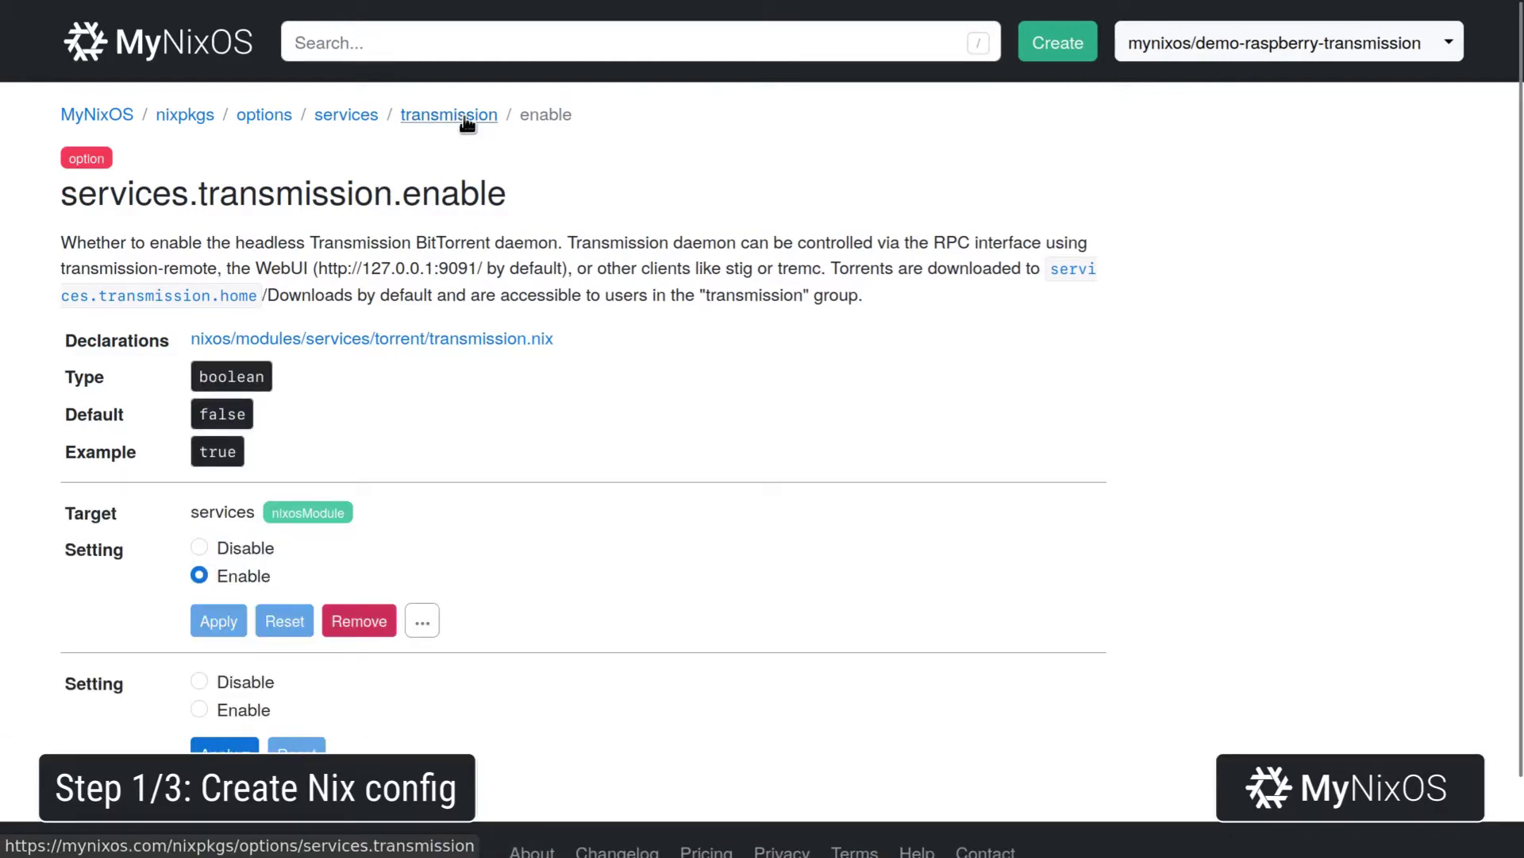
# Set services.transmission.openFirewall to true in the services module.
pyautogui.click(429, 120)
pyautogui.scroll(-7, 457, 354)
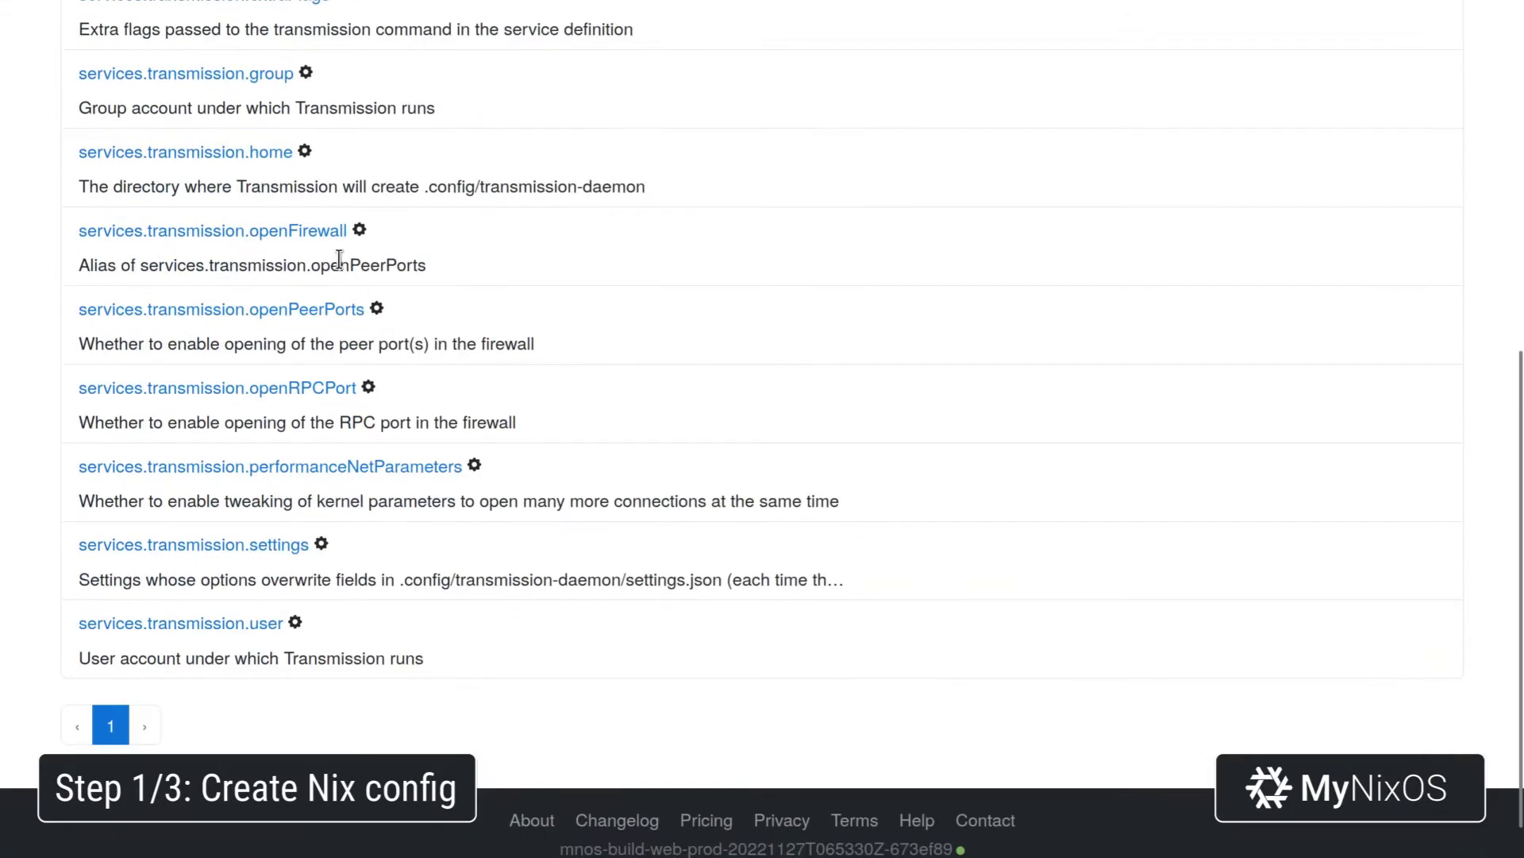
pyautogui.click(317, 231)
pyautogui.click(244, 389)
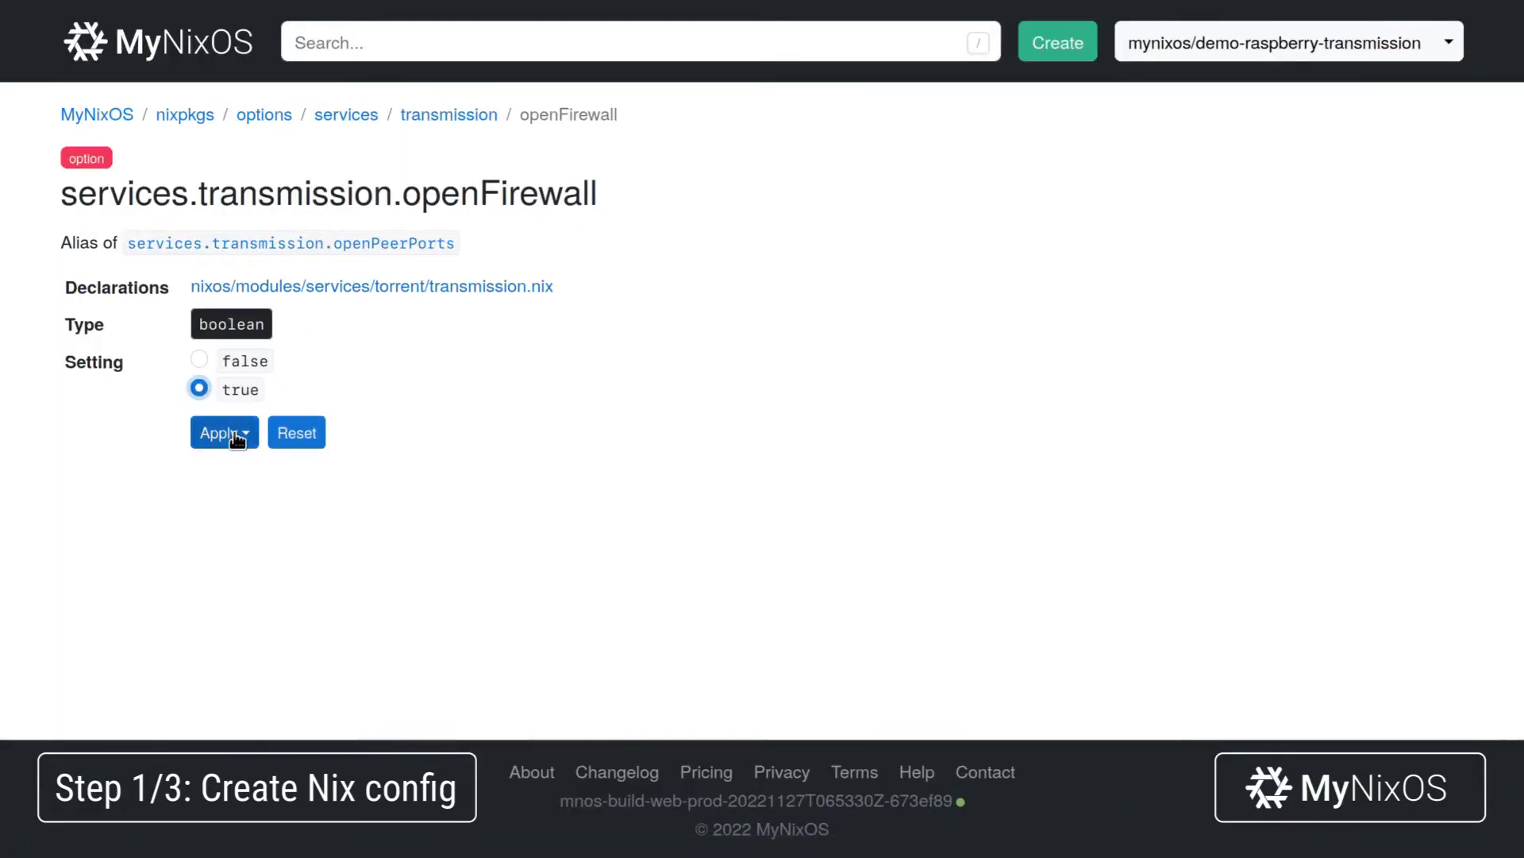
pyautogui.click(236, 435)
pyautogui.click(262, 473)
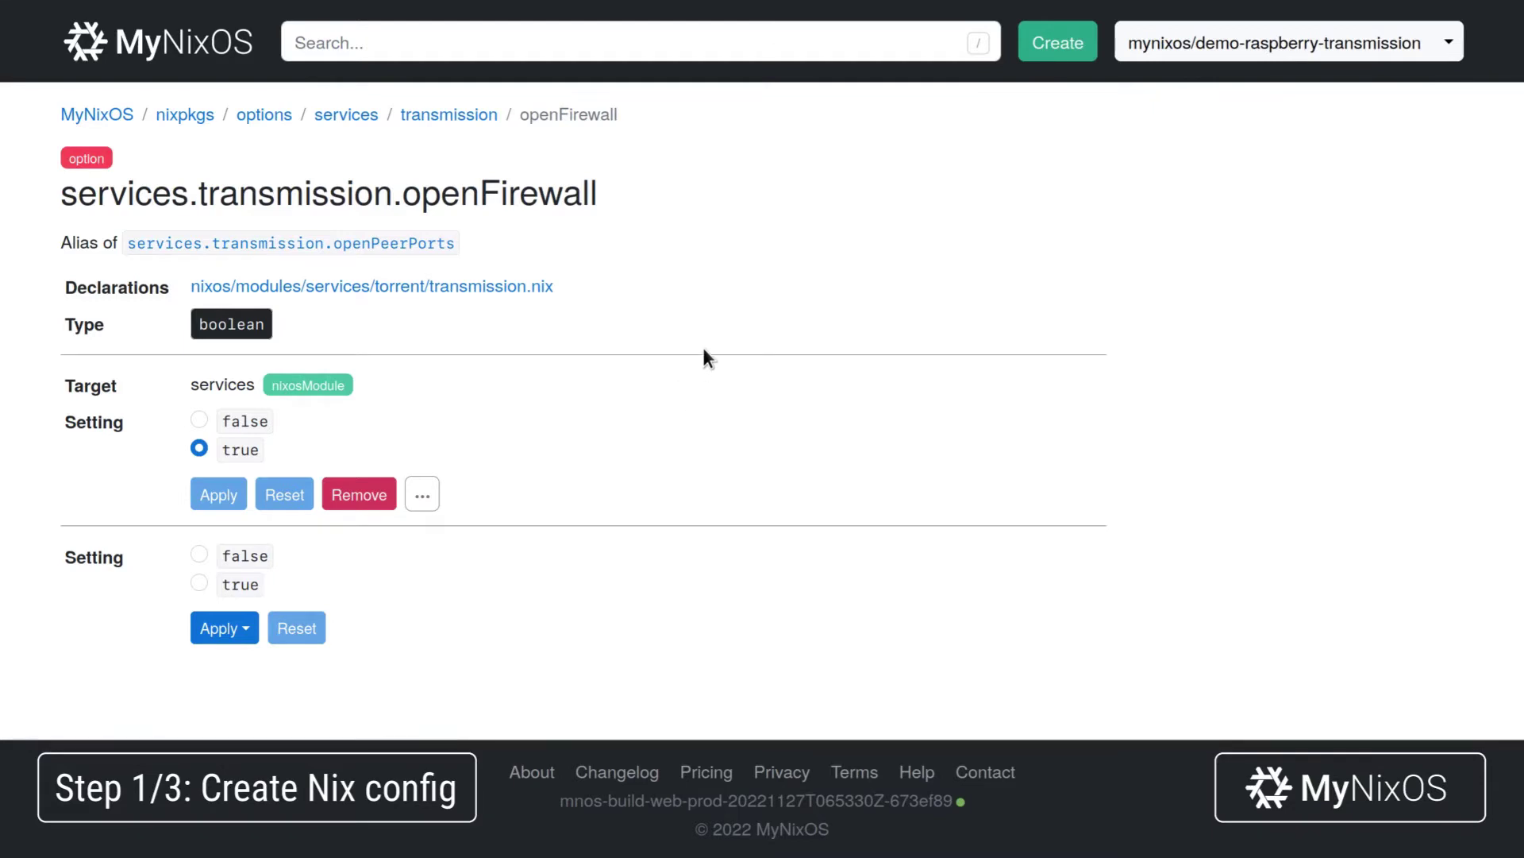
# Set services.openssh.enable to Enable in the services module.
pyautogui.press('/')
pyautogui.write('serv')
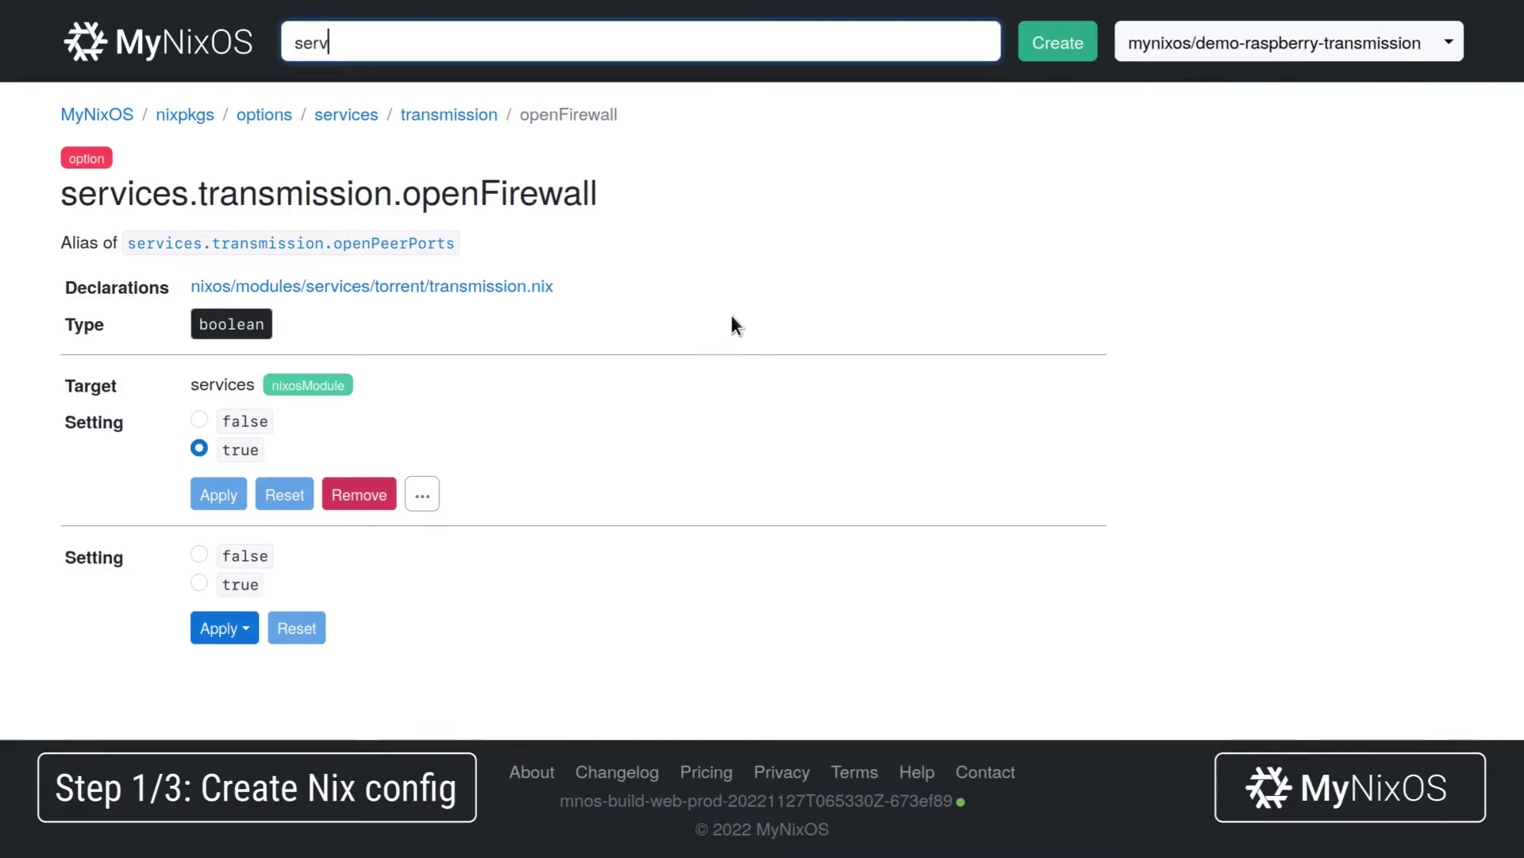
pyautogui.write('ices.openssh.enable')
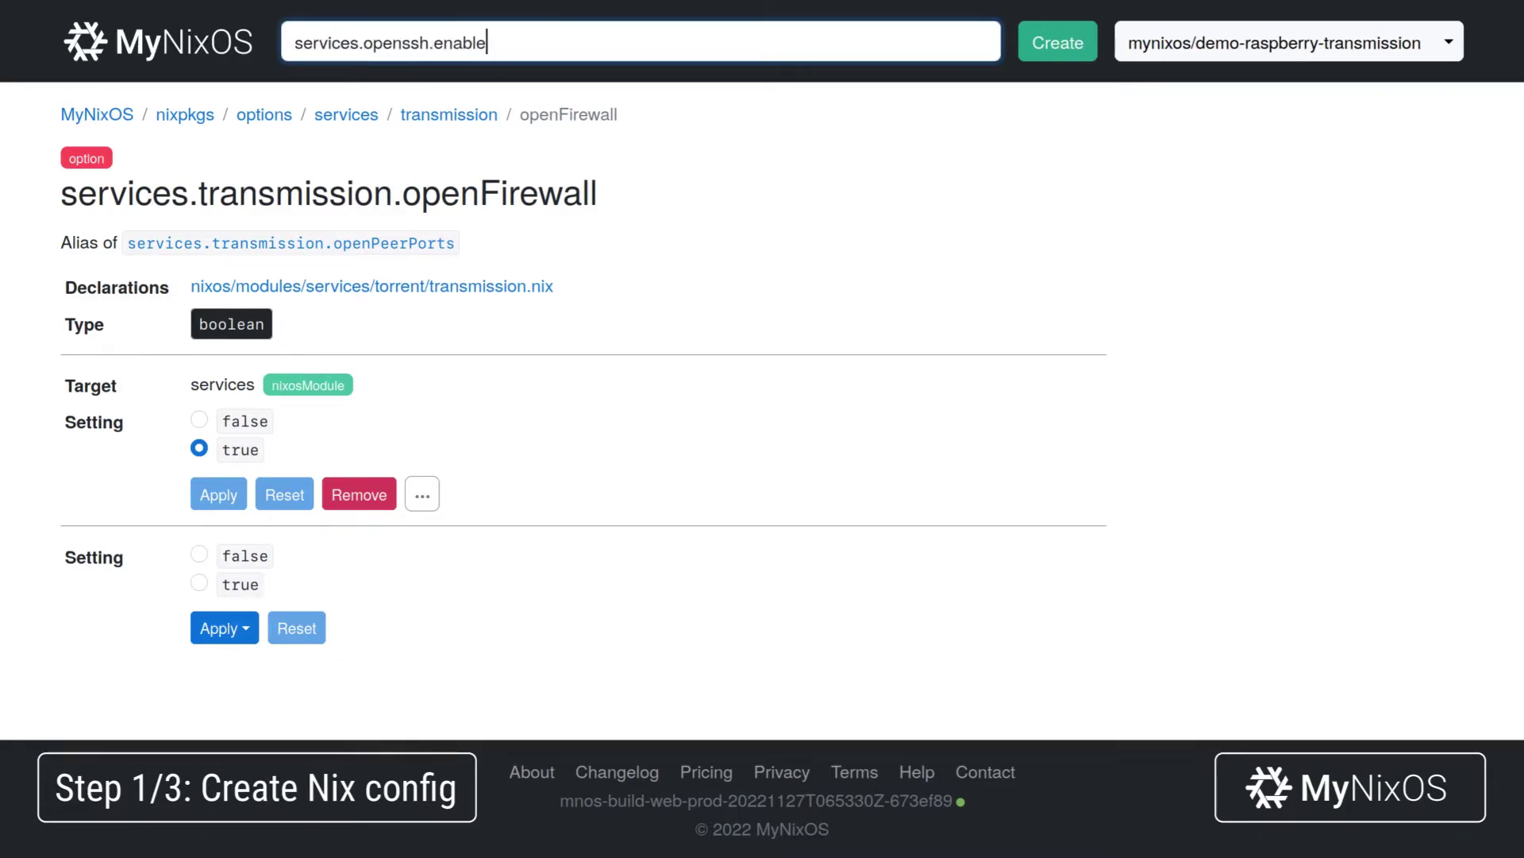
pyautogui.press('Return')
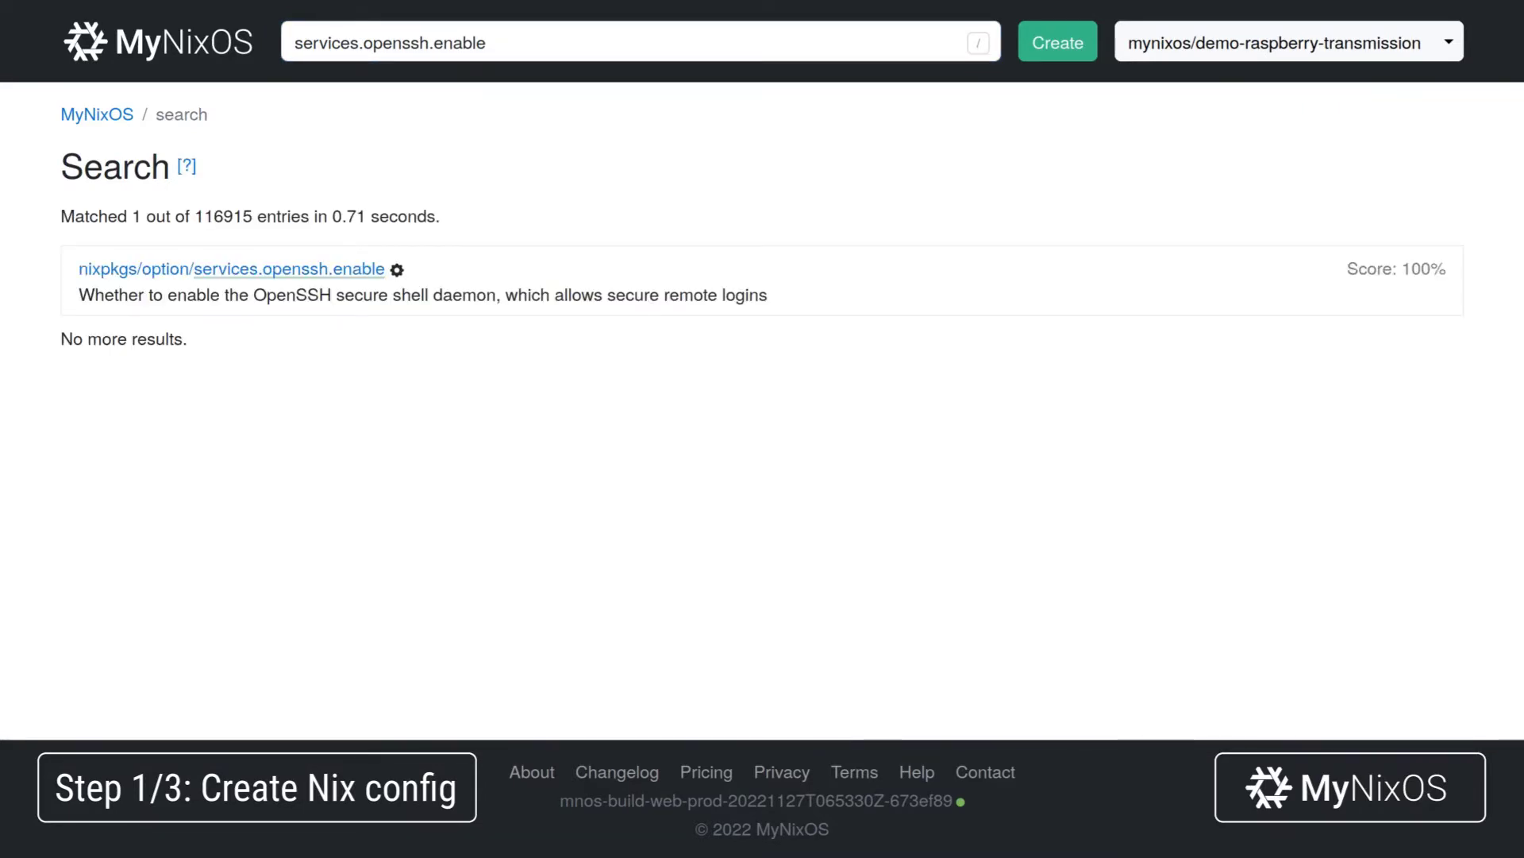
pyautogui.click(340, 269)
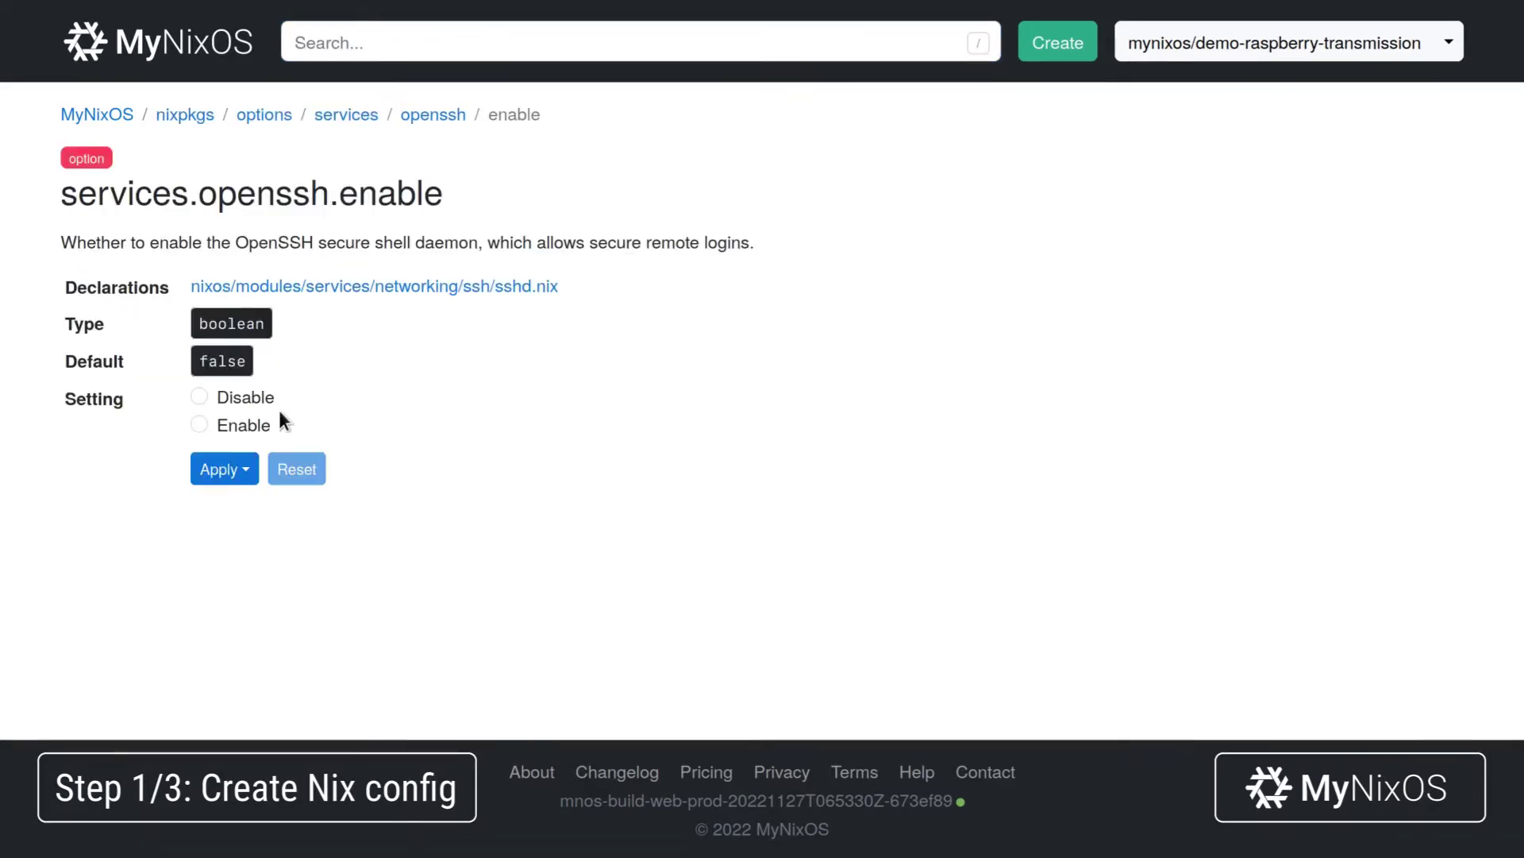
pyautogui.click(243, 427)
pyautogui.click(238, 468)
pyautogui.click(274, 510)
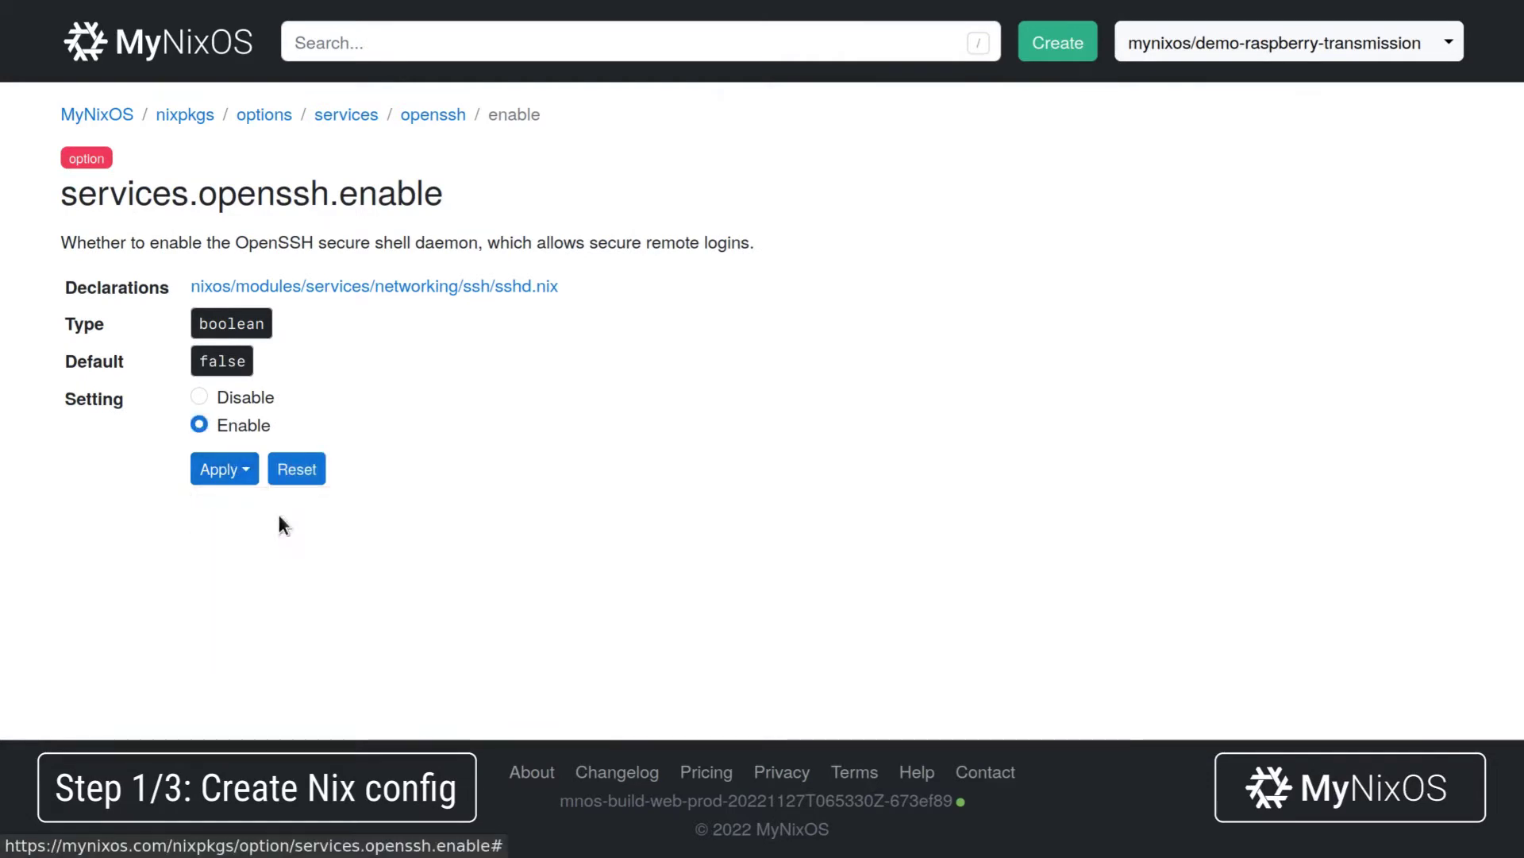
# Set services.openssh.openFirewall to true in the services module.
pyautogui.click(432, 116)
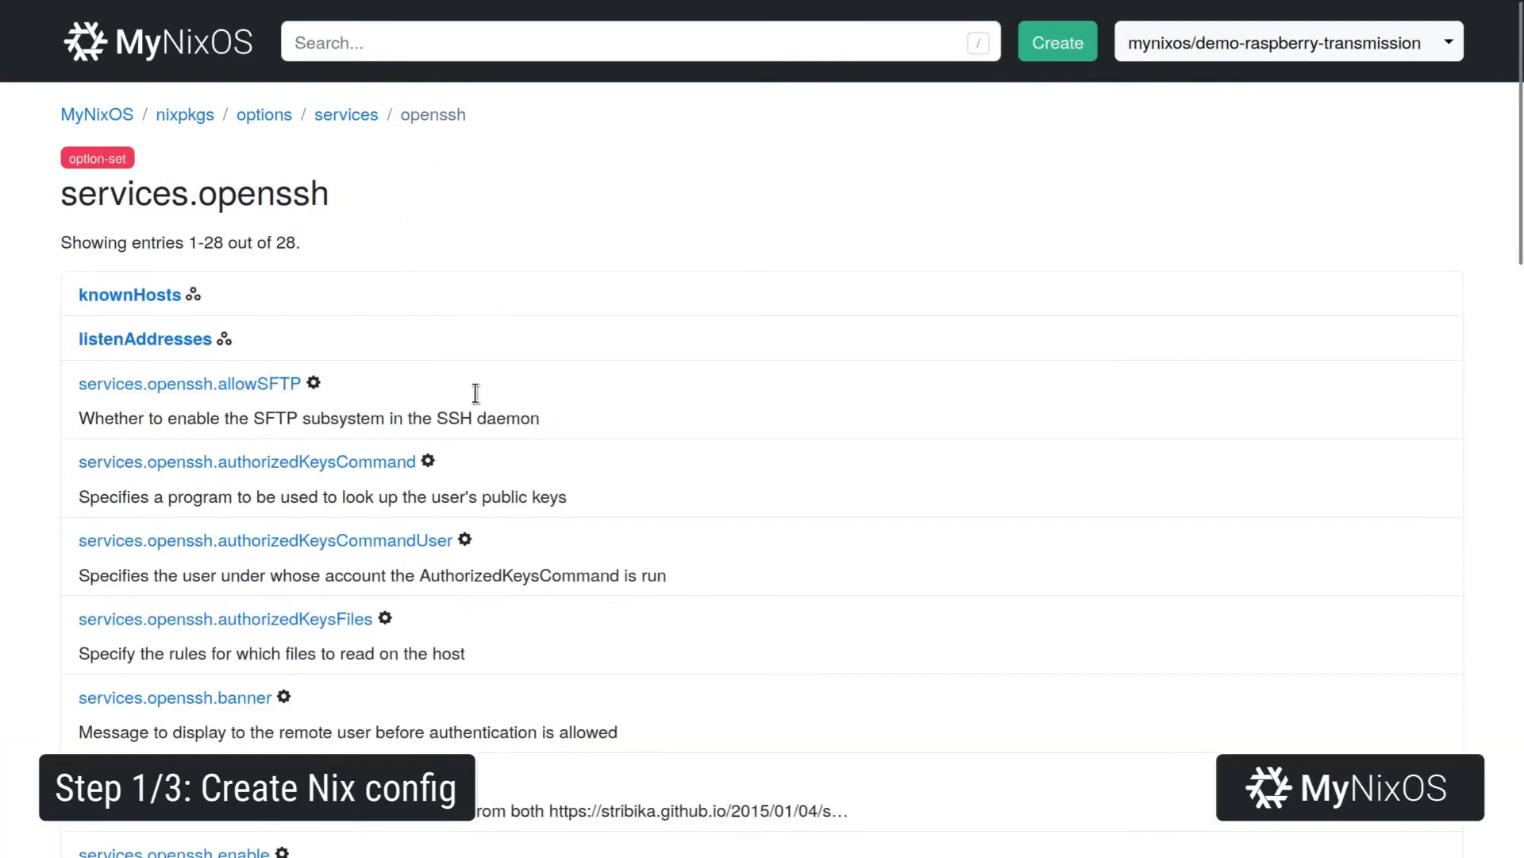
pyautogui.scroll(-7, 475, 393)
pyautogui.scroll(-8, 475, 403)
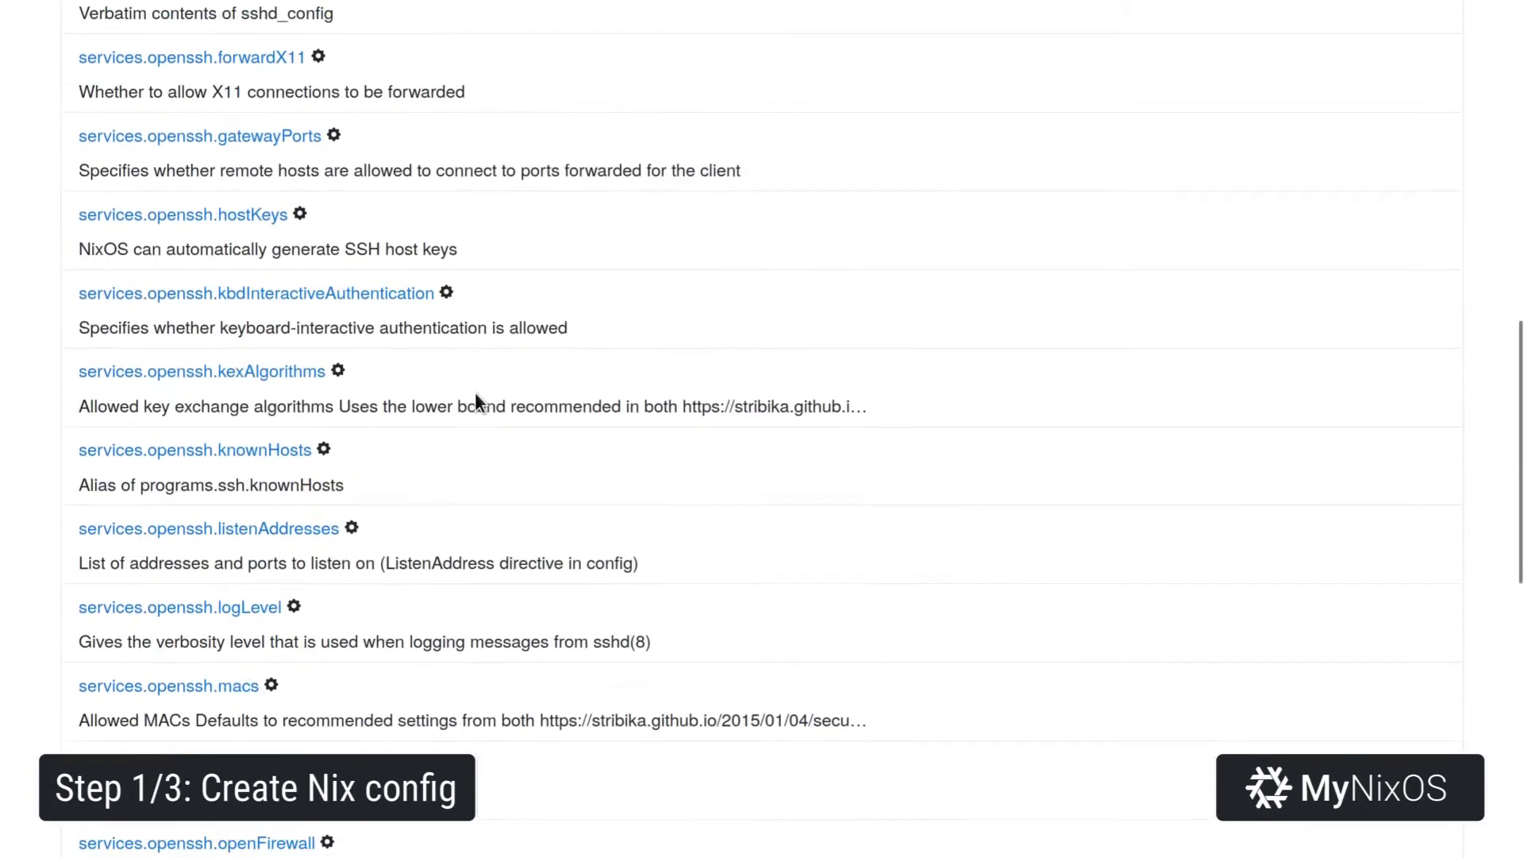
pyautogui.click(293, 588)
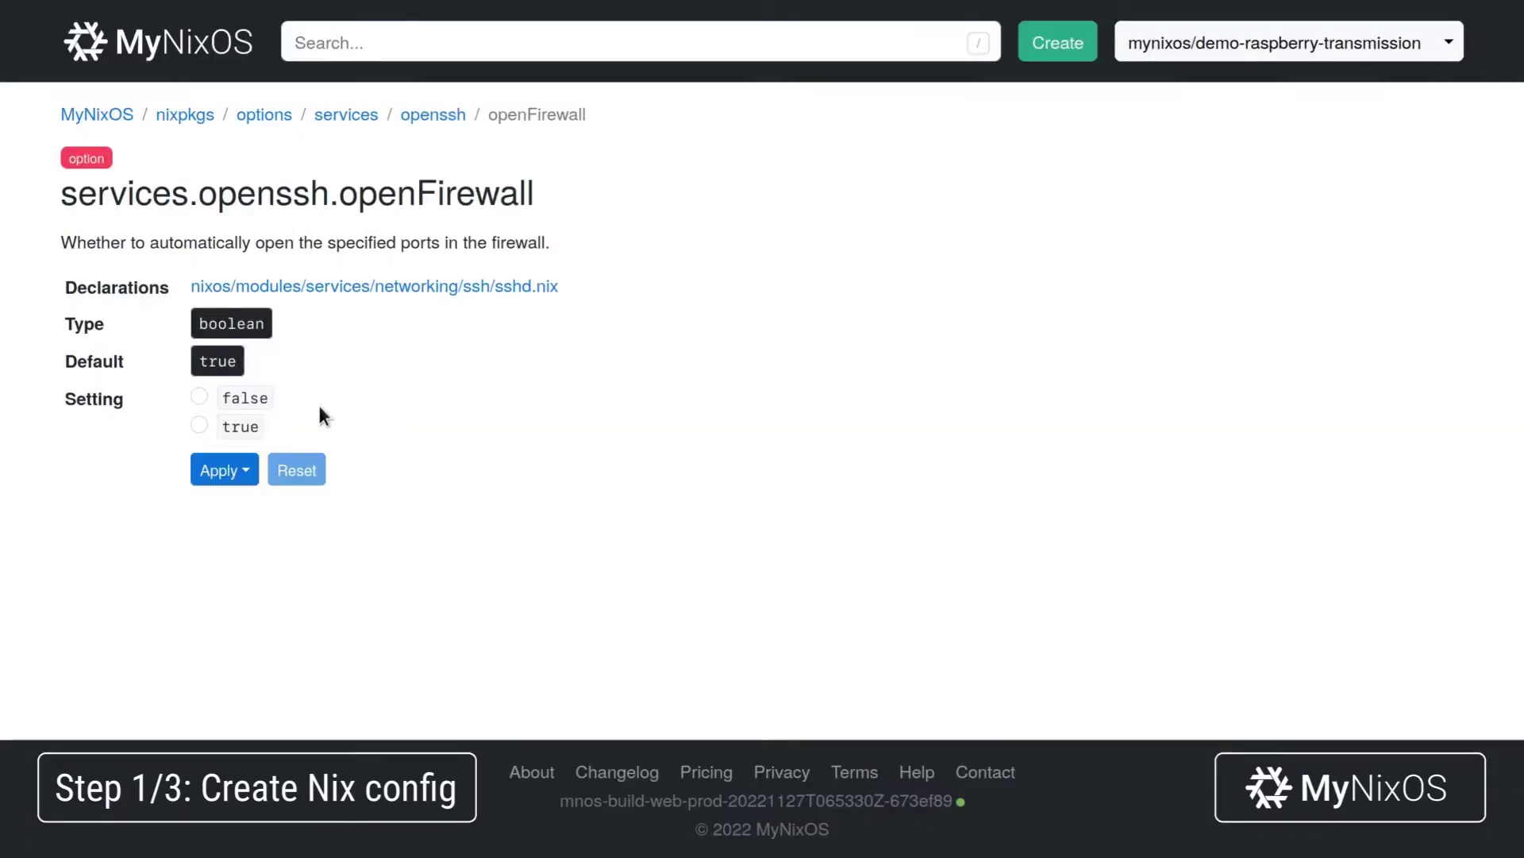
pyautogui.click(255, 429)
pyautogui.click(231, 476)
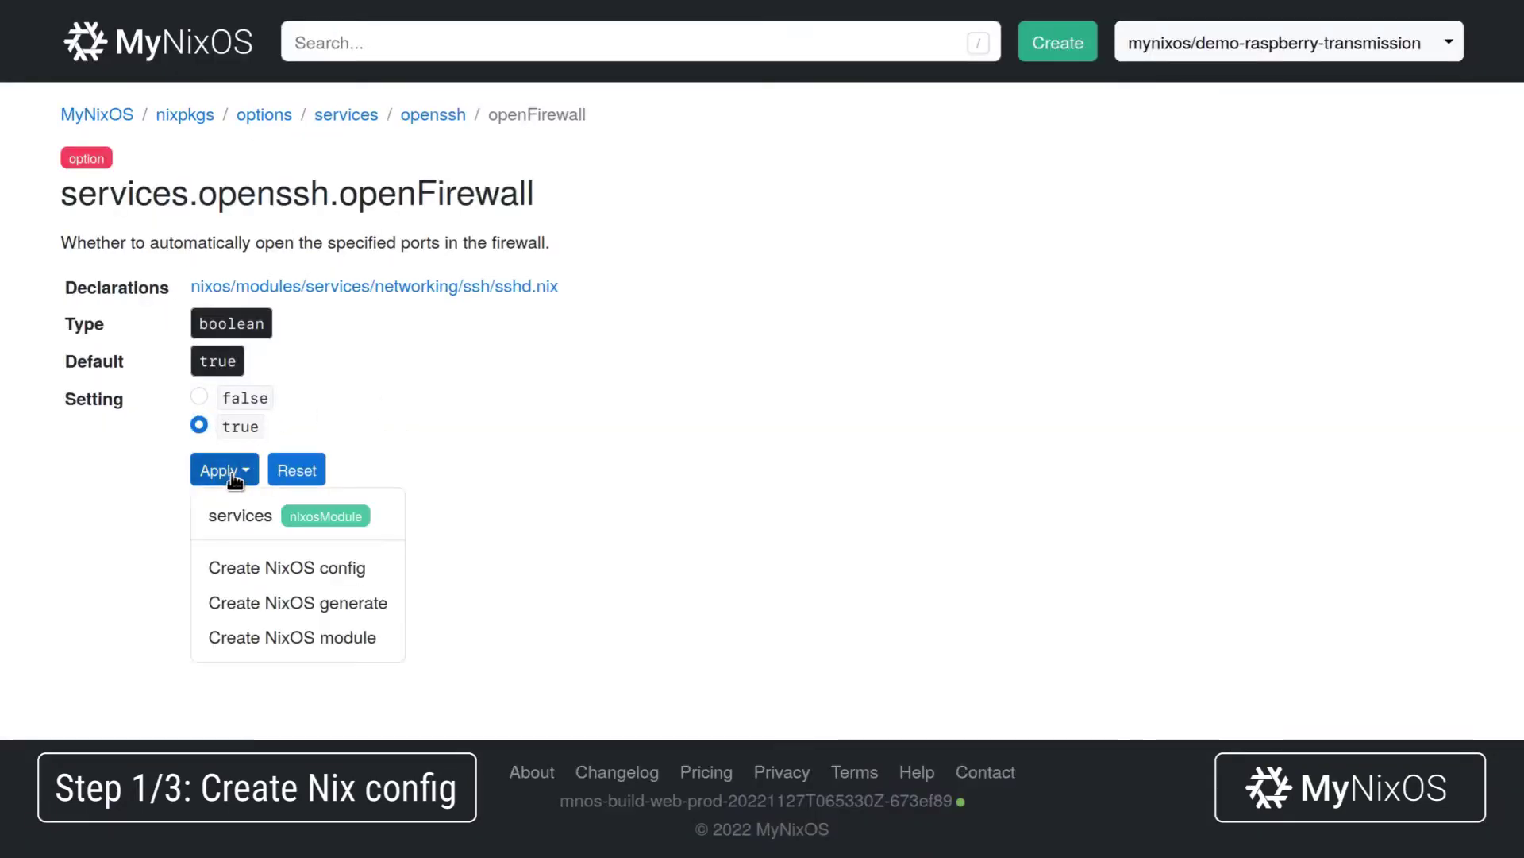
pyautogui.click(285, 509)
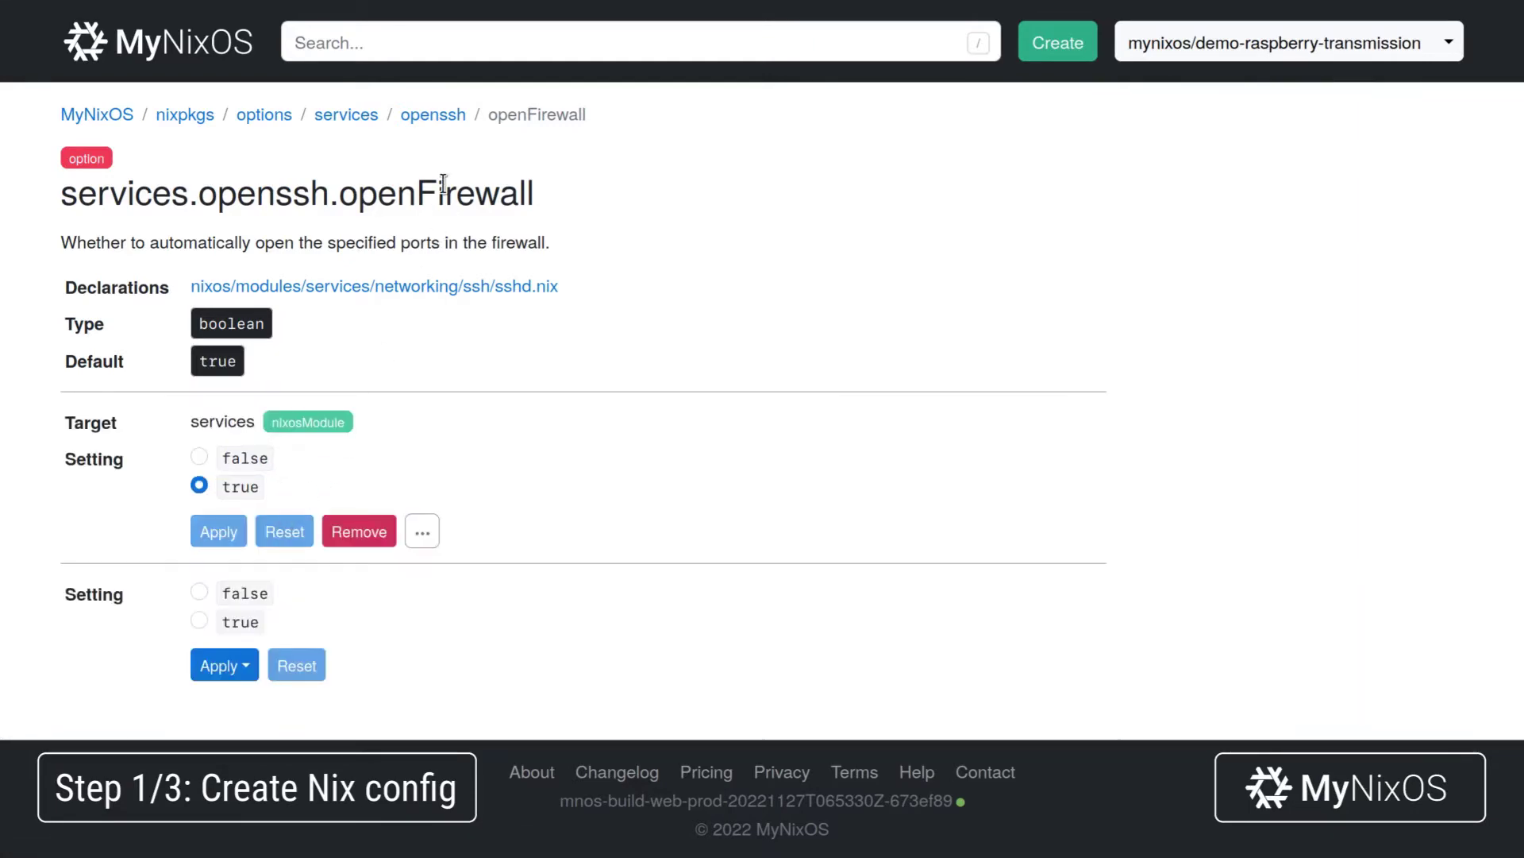
# Set OpenSSH passwordAuthentication to false in services, then return to the flake page.
pyautogui.click(433, 114)
pyautogui.scroll(-15, 432, 411)
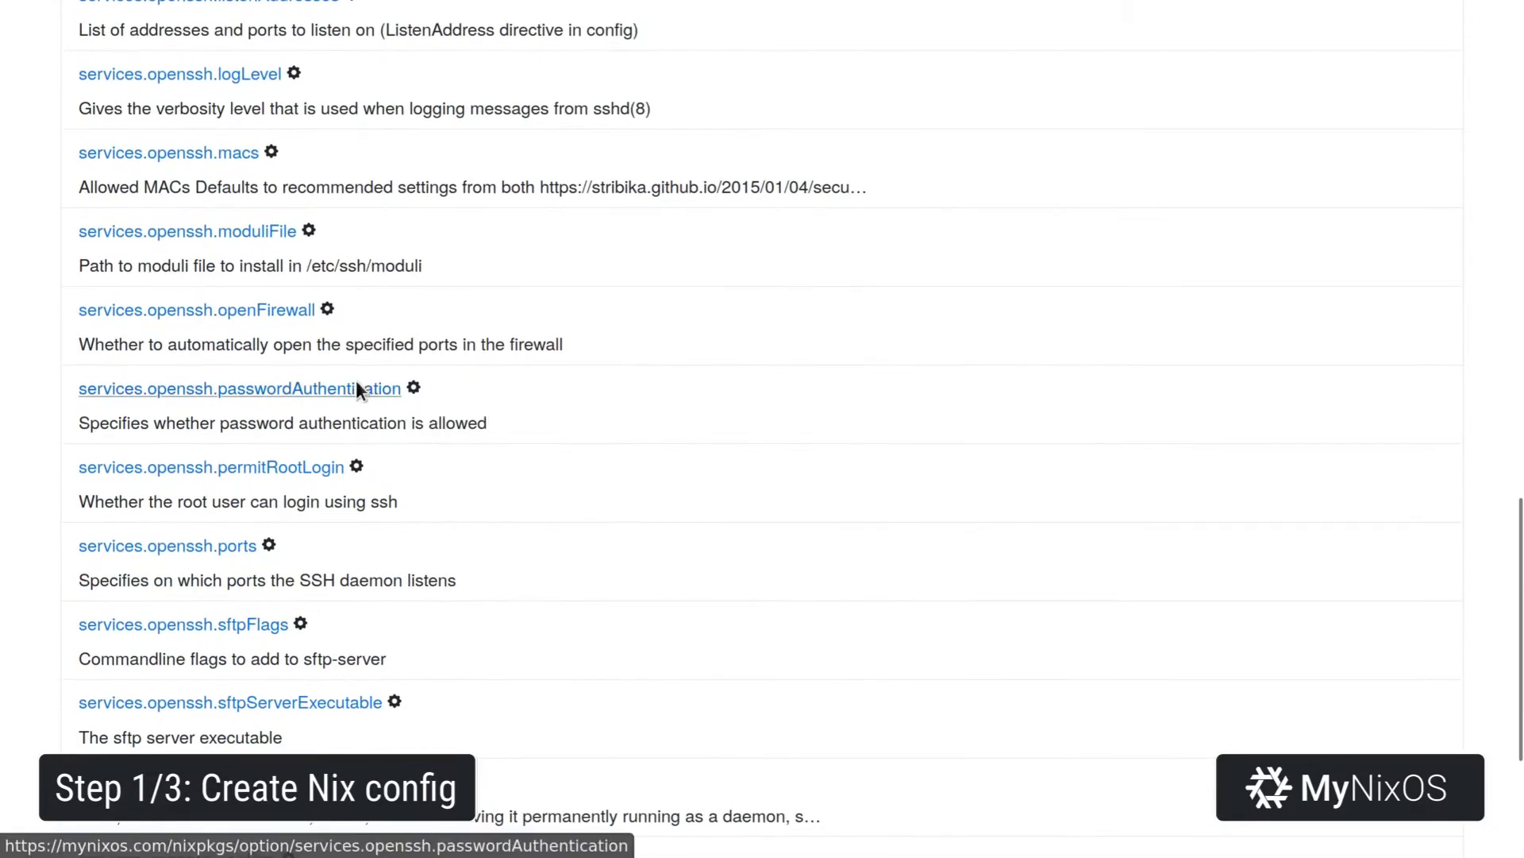
pyautogui.click(357, 389)
pyautogui.click(238, 397)
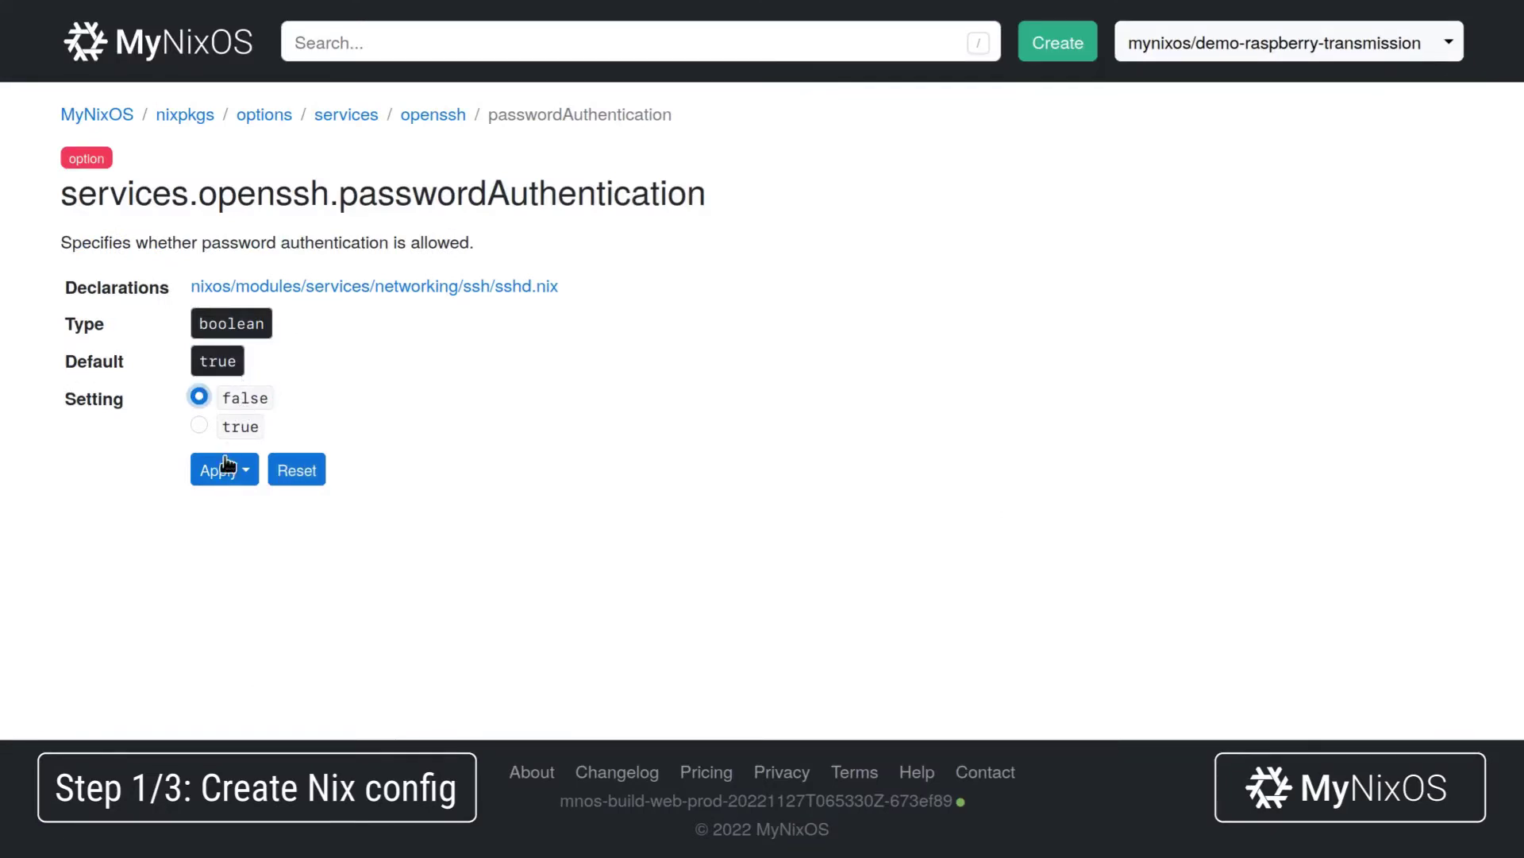
pyautogui.click(222, 471)
pyautogui.click(256, 528)
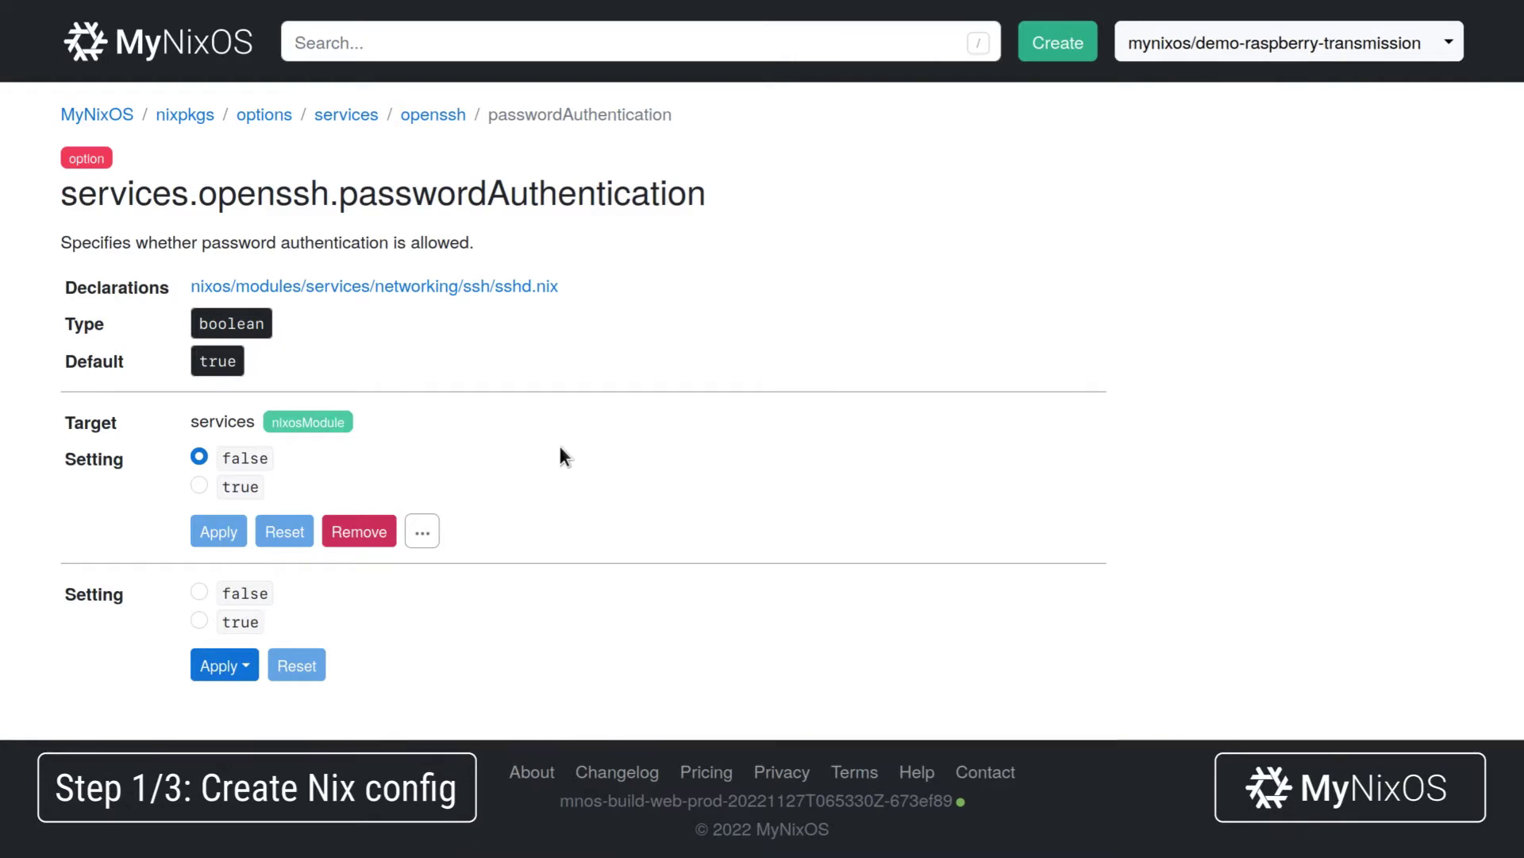
pyautogui.click(1269, 48)
# Add a new NixOS module output named user-root to the flake.
pyautogui.click(300, 402)
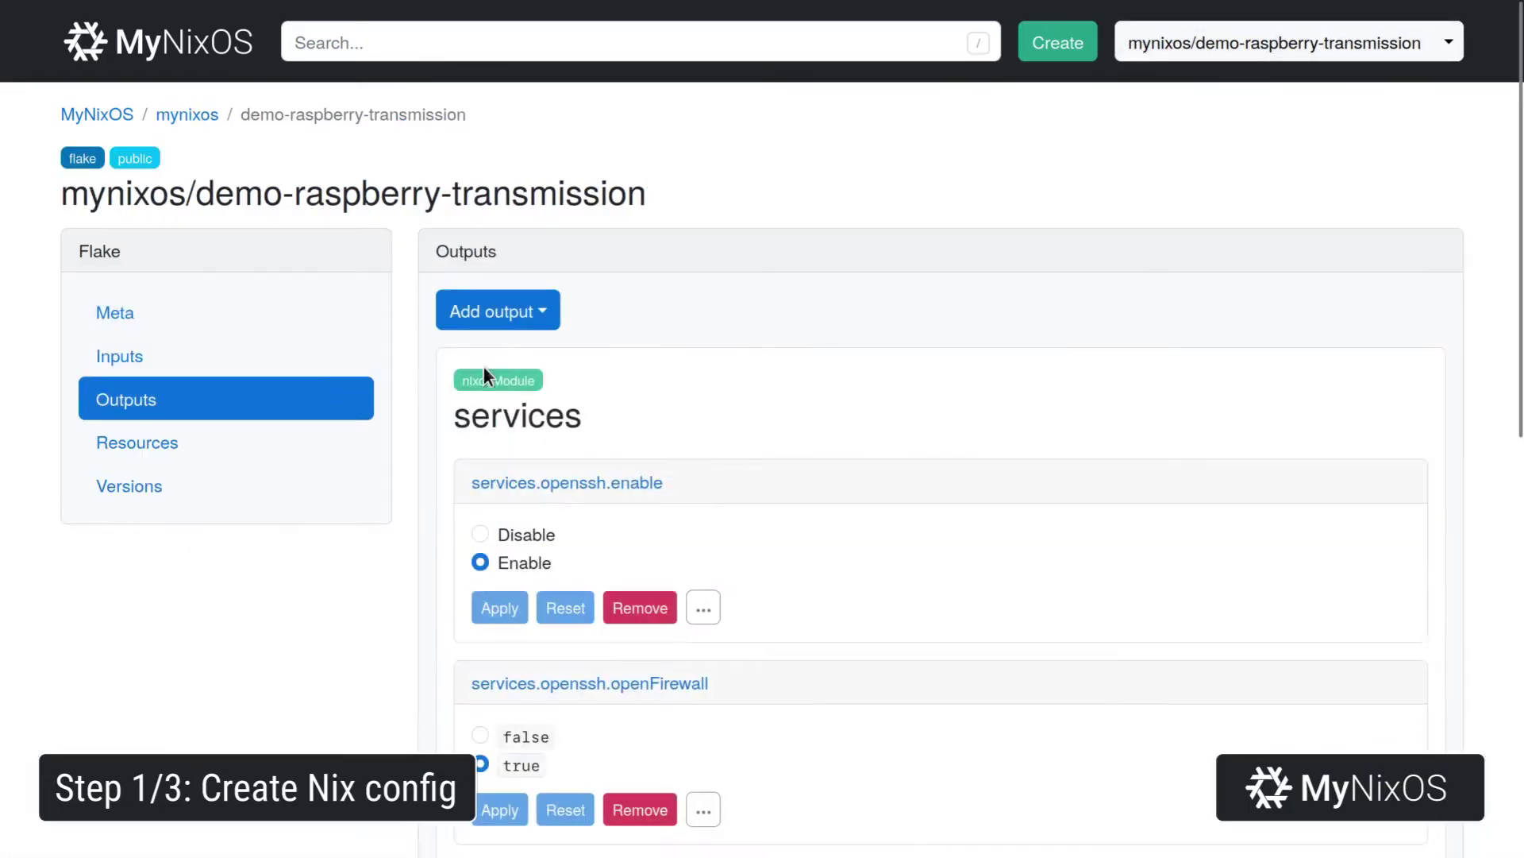
pyautogui.click(539, 315)
pyautogui.click(530, 604)
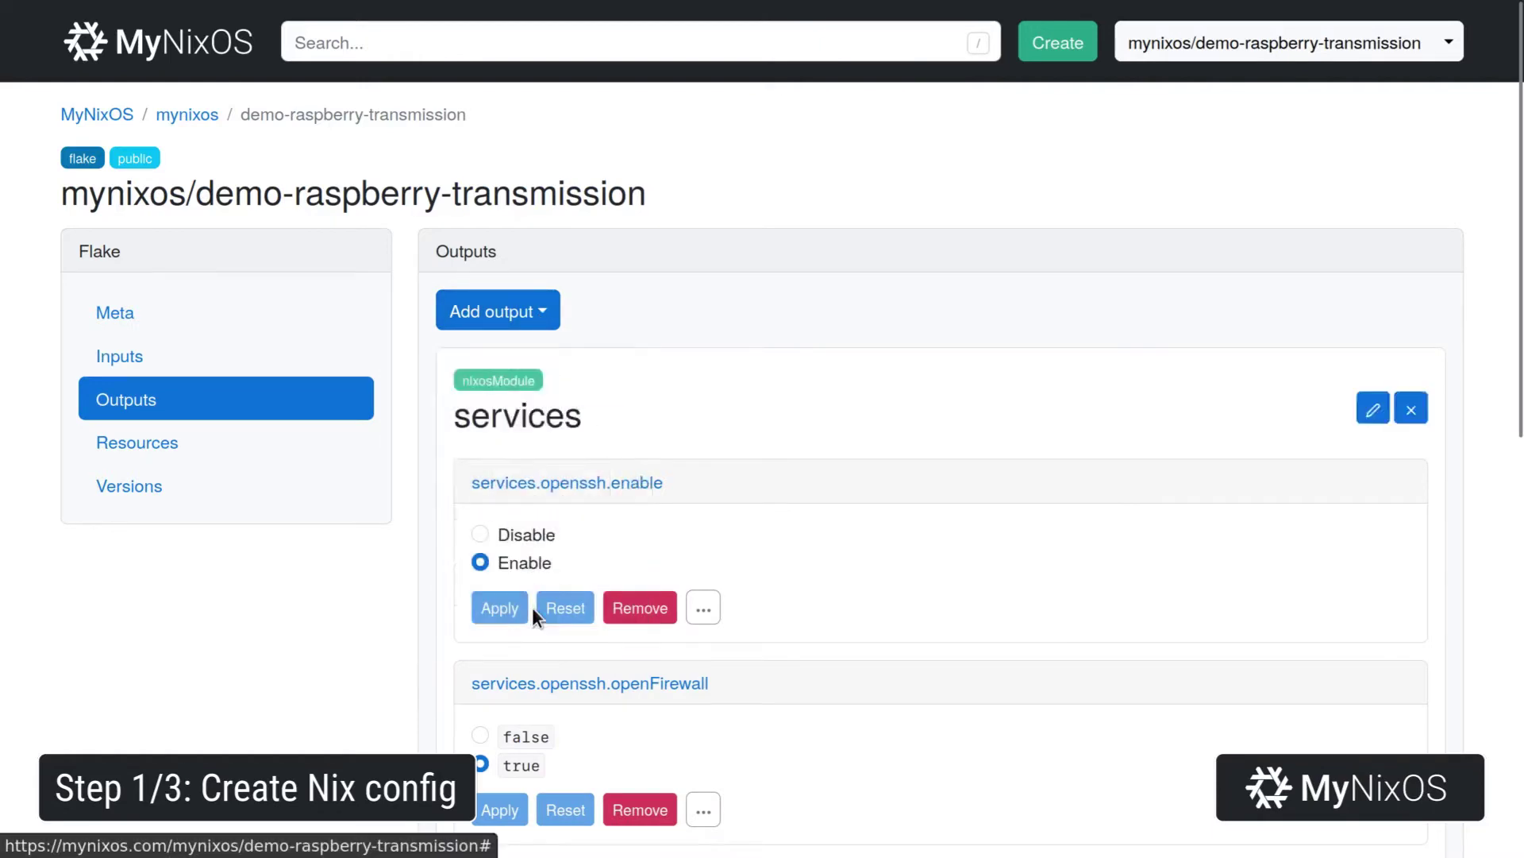
pyautogui.write('user-root')
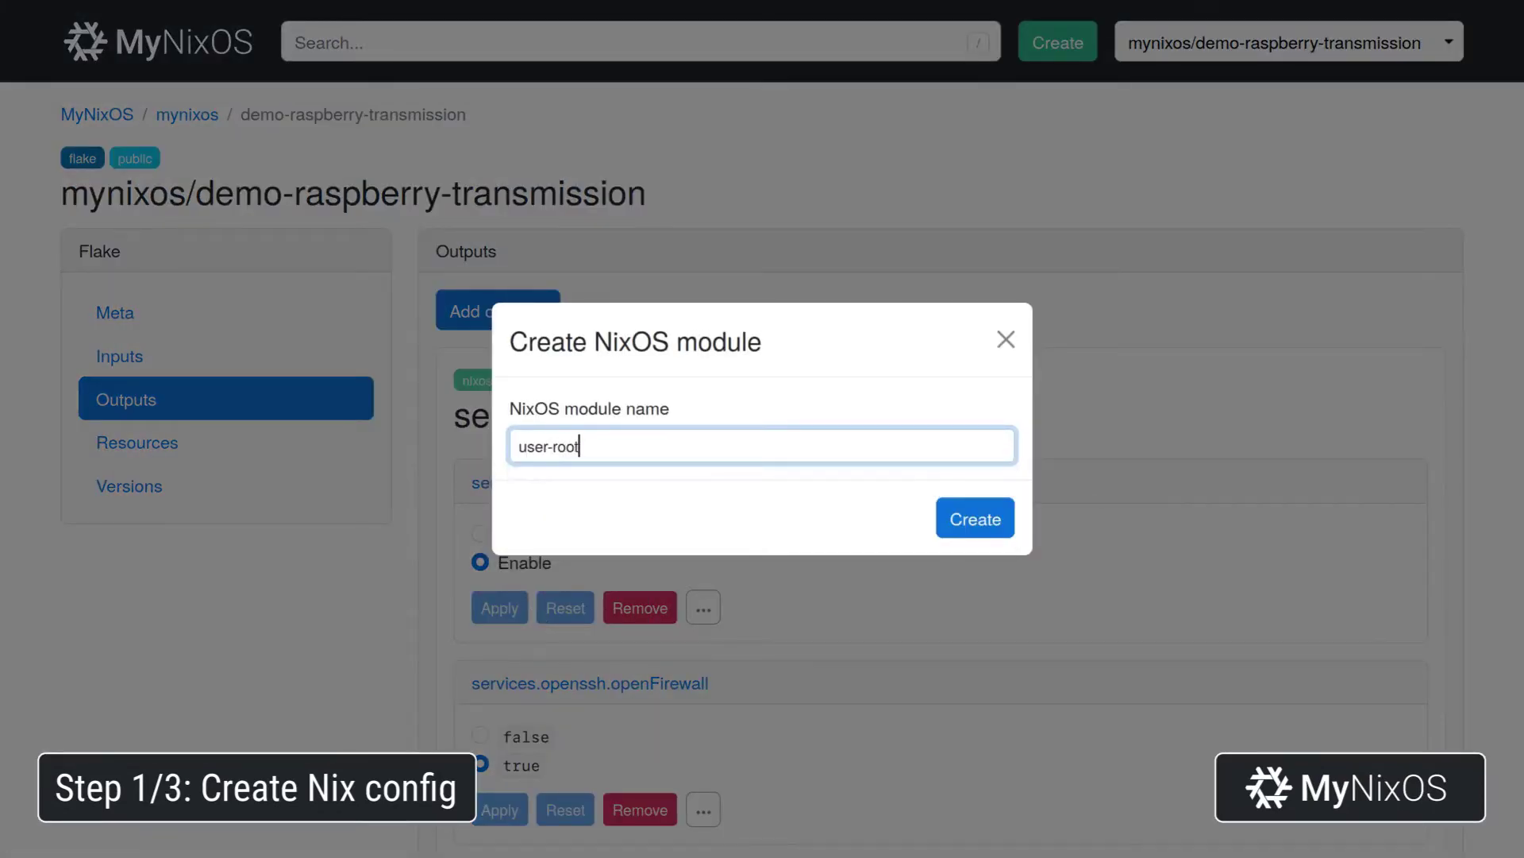
pyautogui.press('Return')
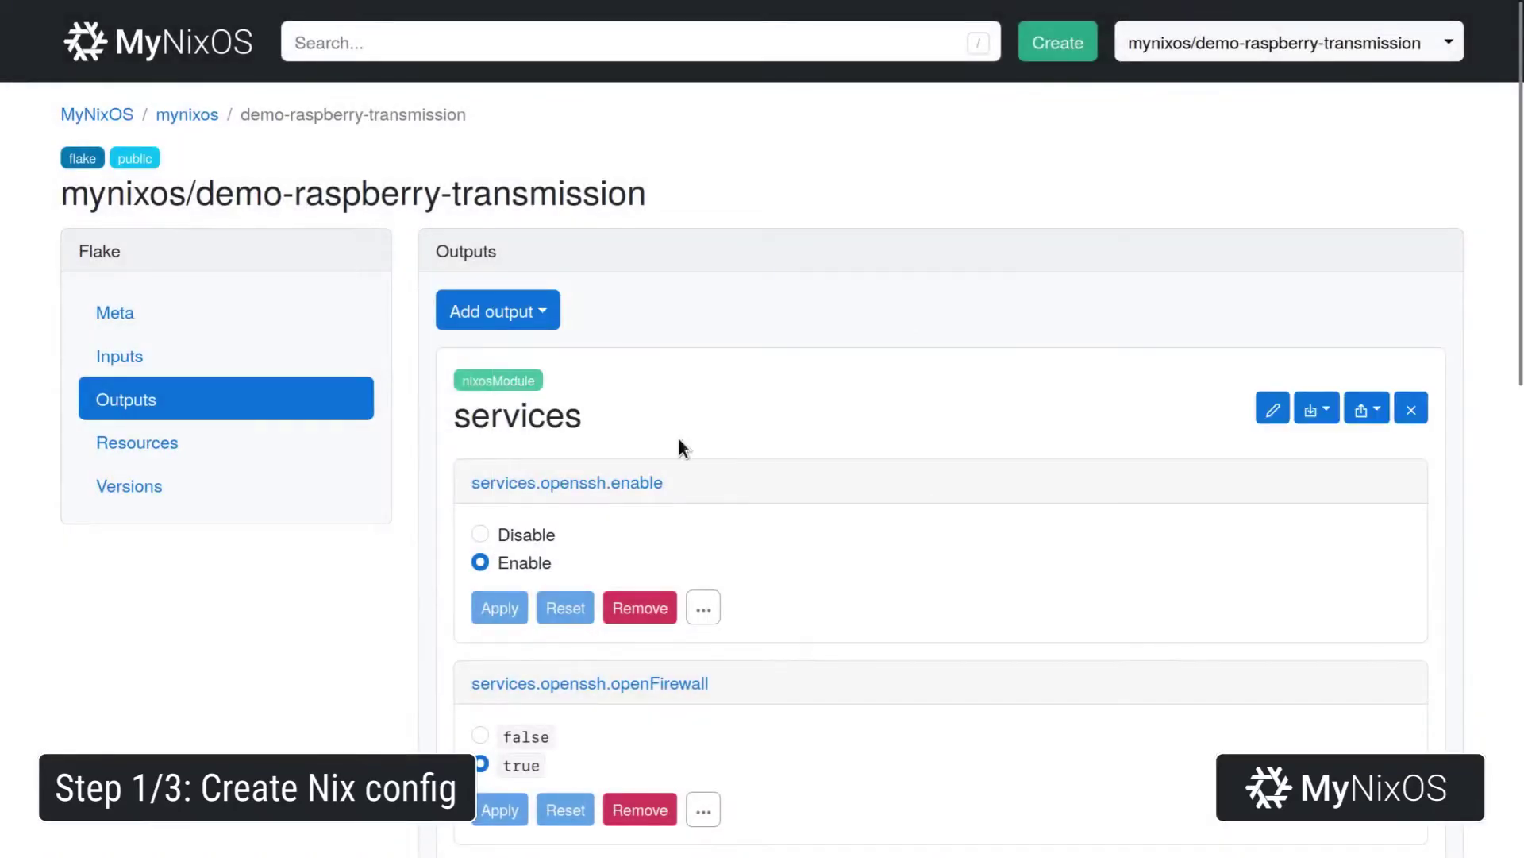
# Set users.users.<name>.password for key root to the root password in the user-root module.
pyautogui.press('/')
pyautogui.write('users.users')
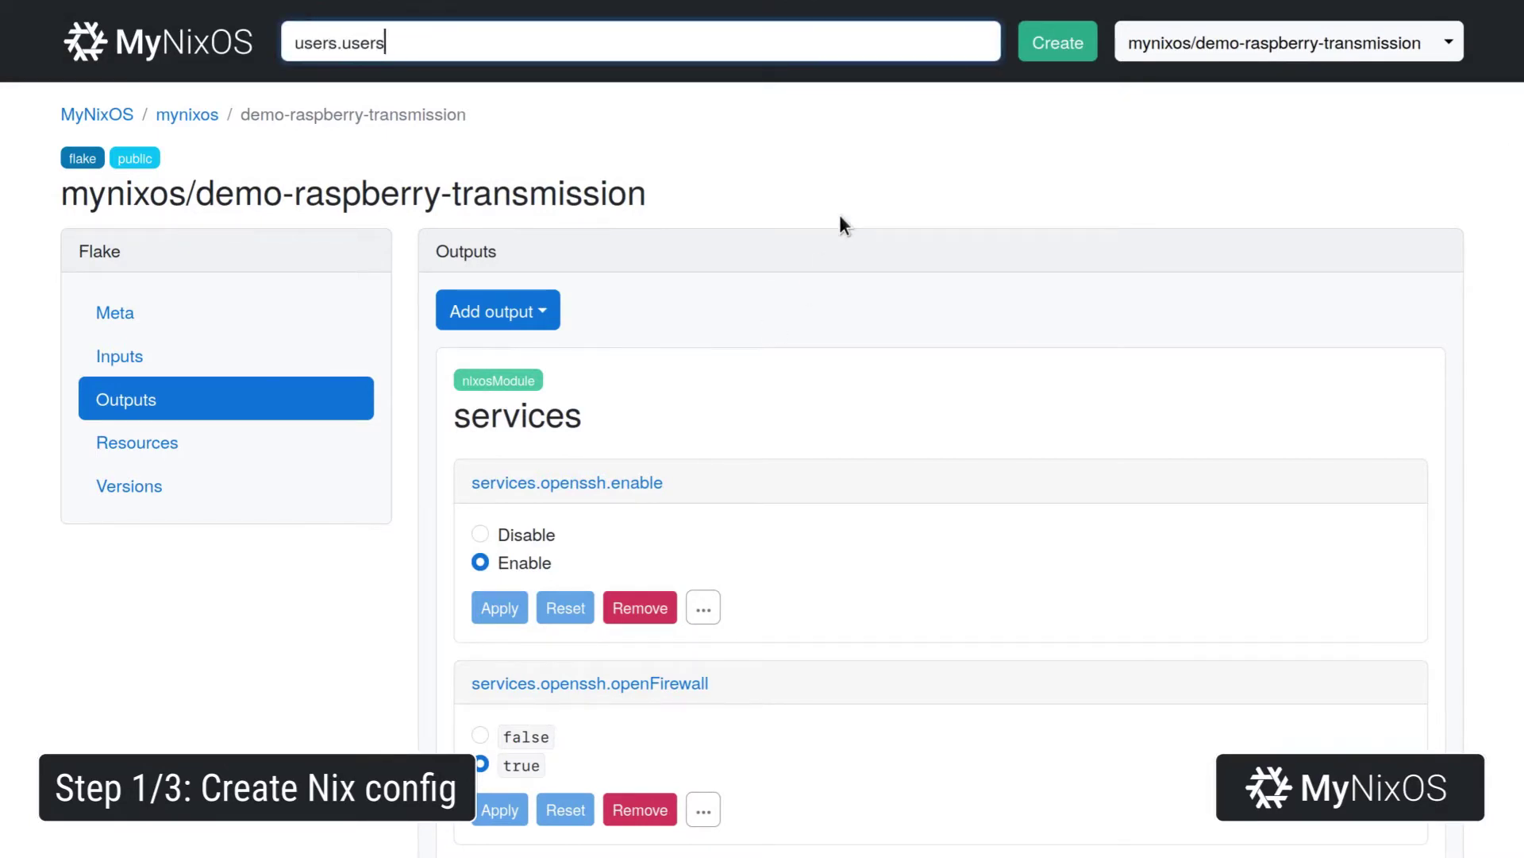
pyautogui.press('Return')
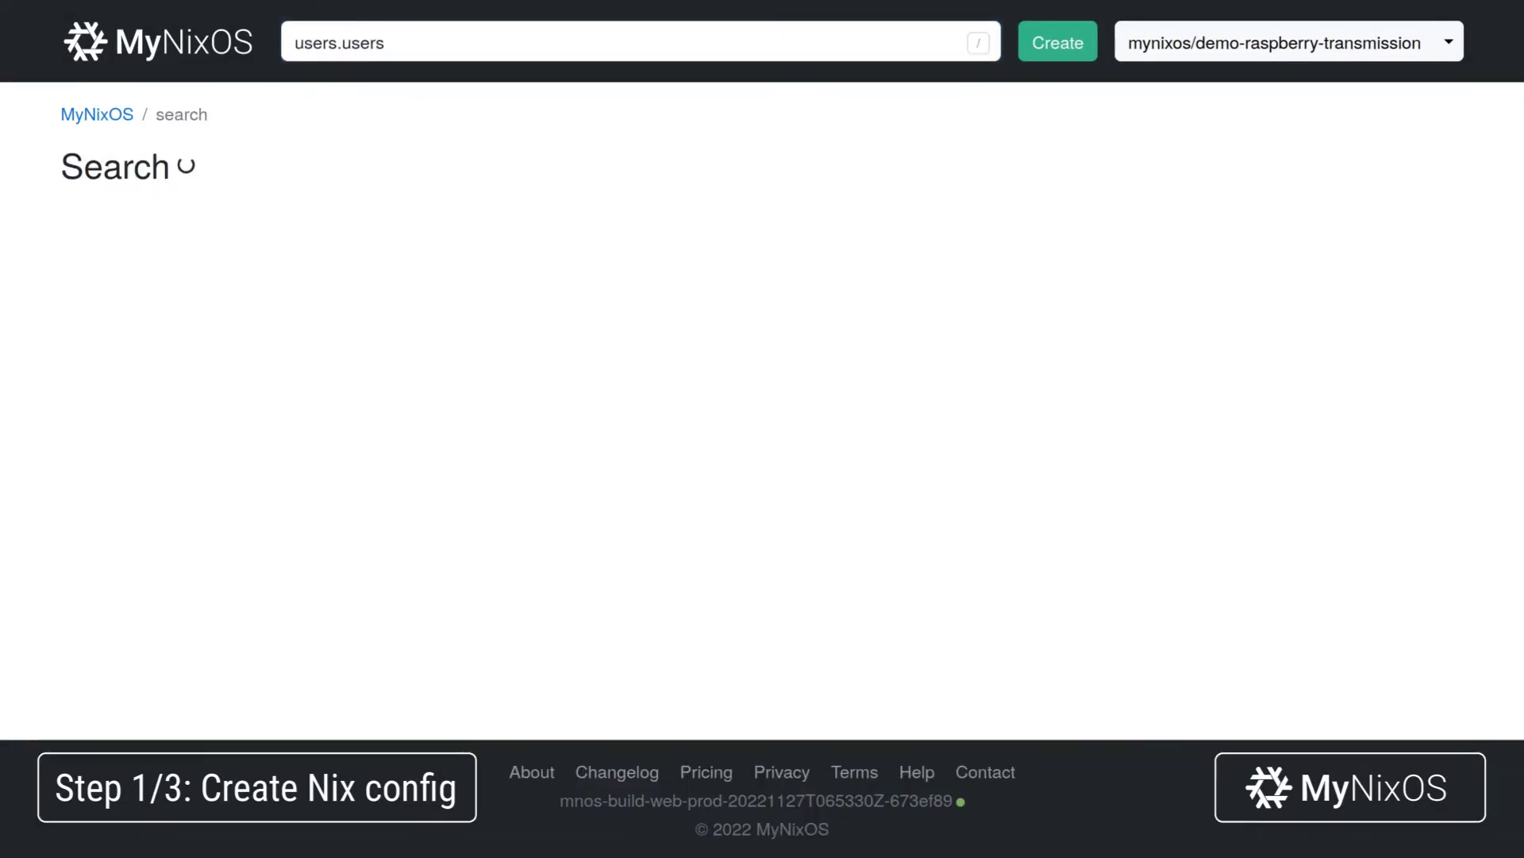
pyautogui.scroll(-9, 622, 295)
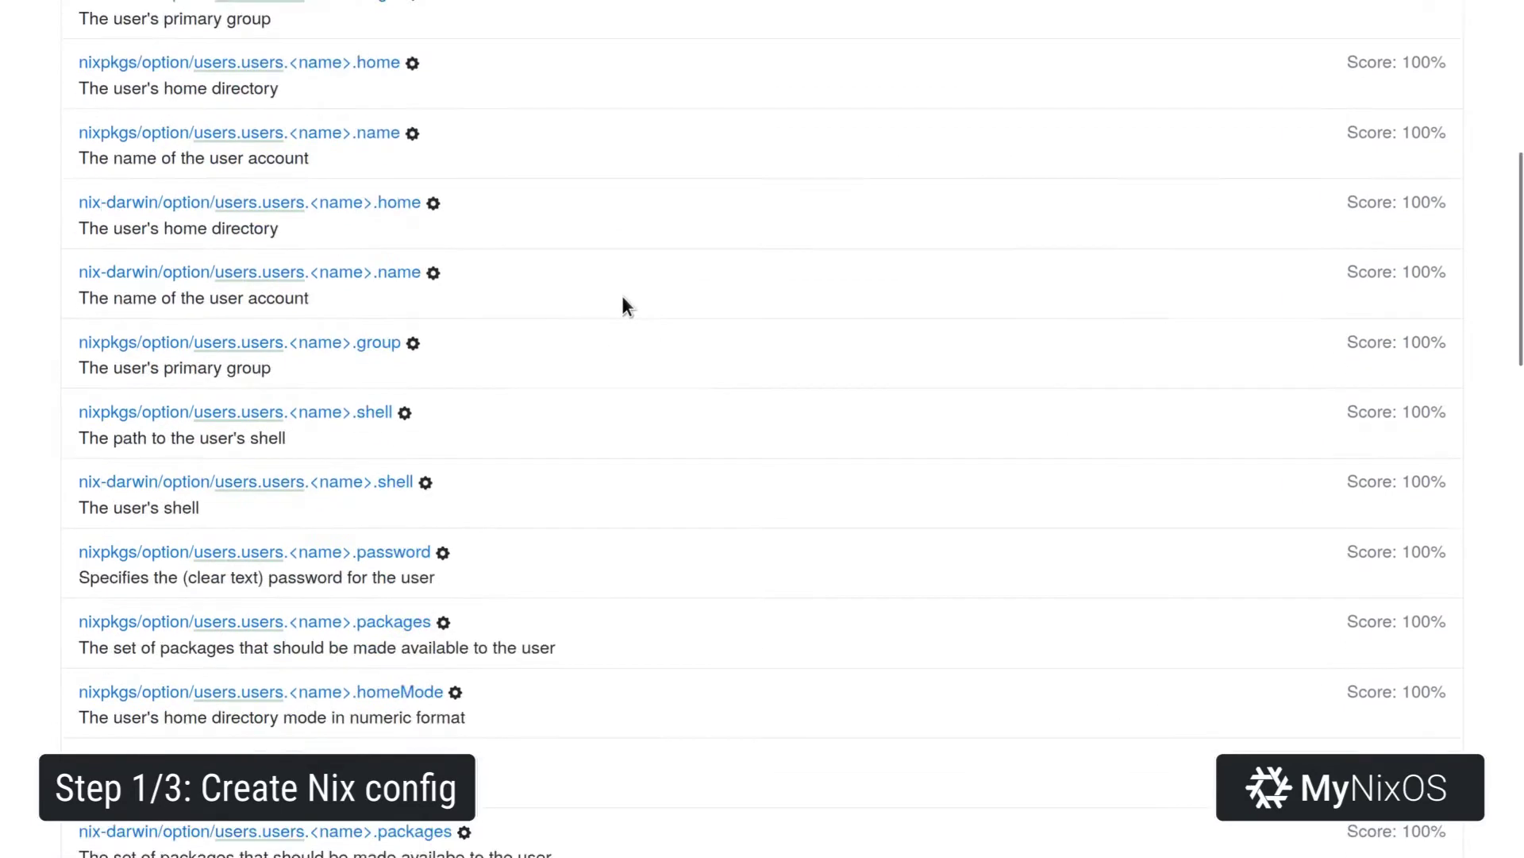
pyautogui.click(419, 367)
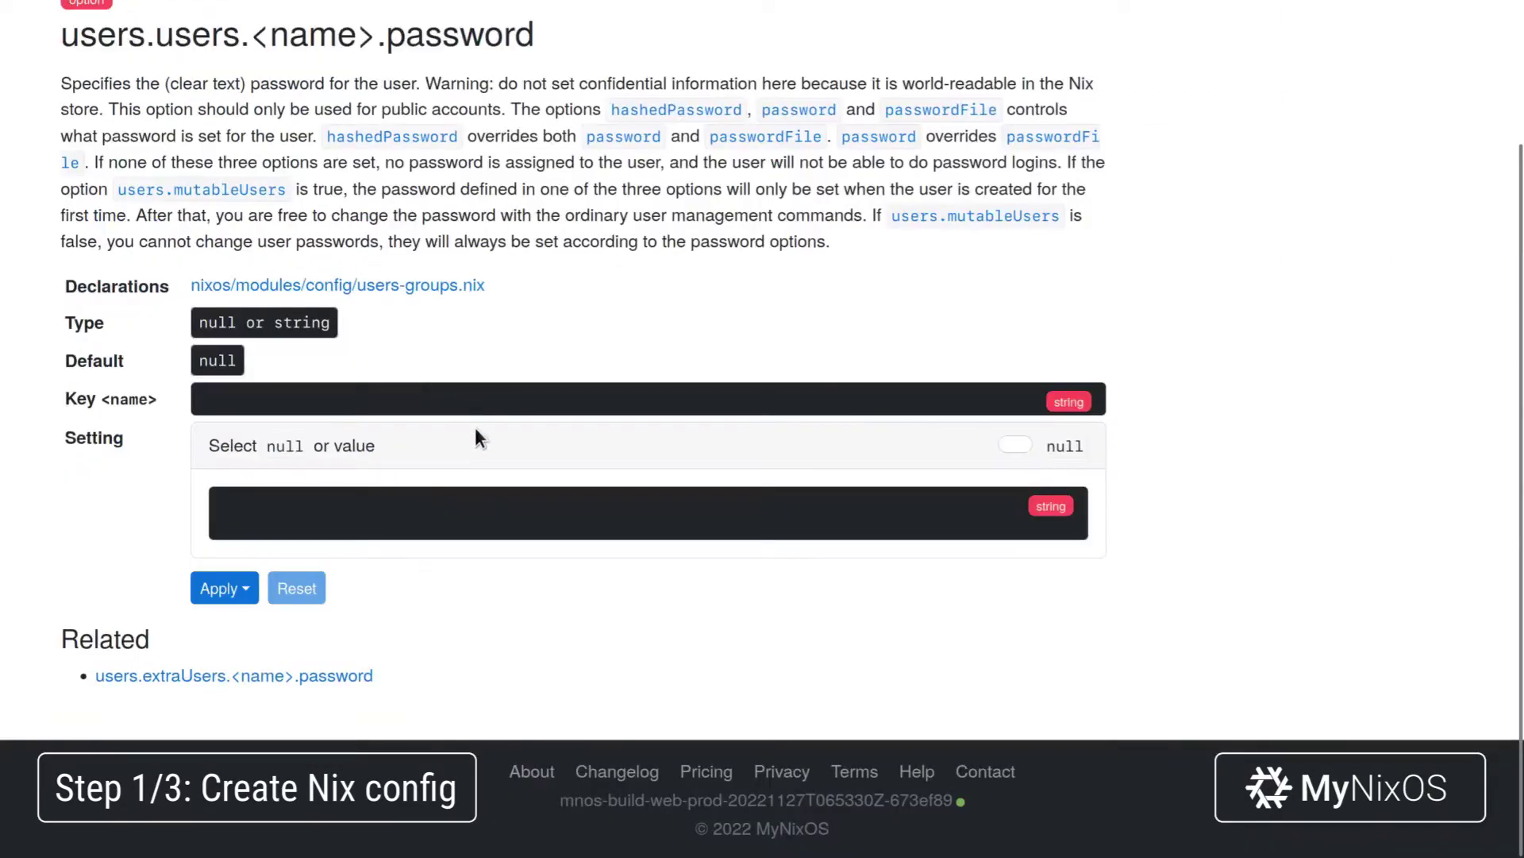
pyautogui.click(501, 392)
pyautogui.write('root')
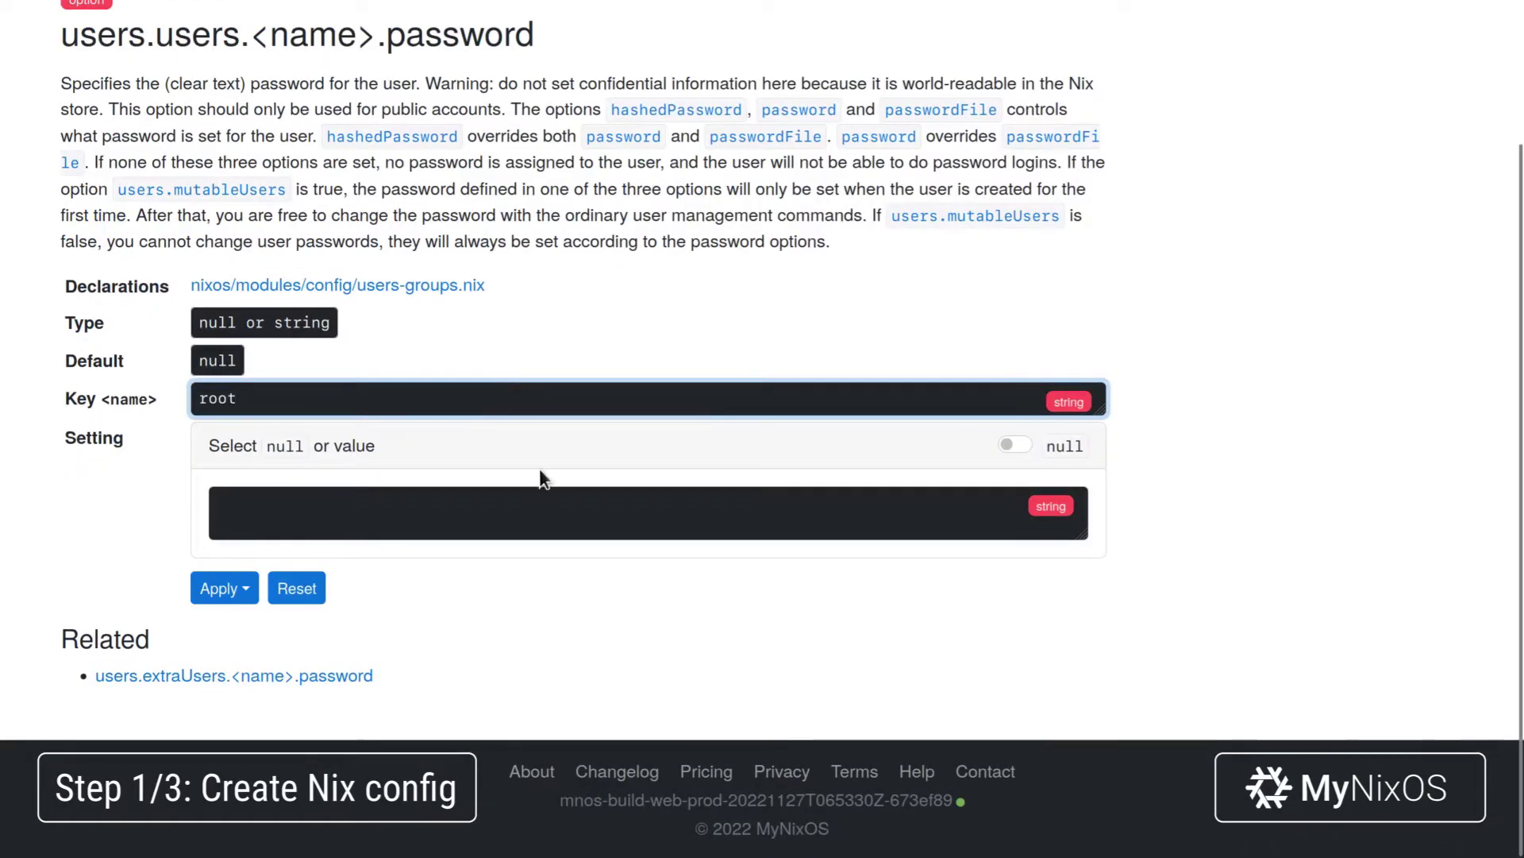
pyautogui.click(548, 499)
pyautogui.write('root')
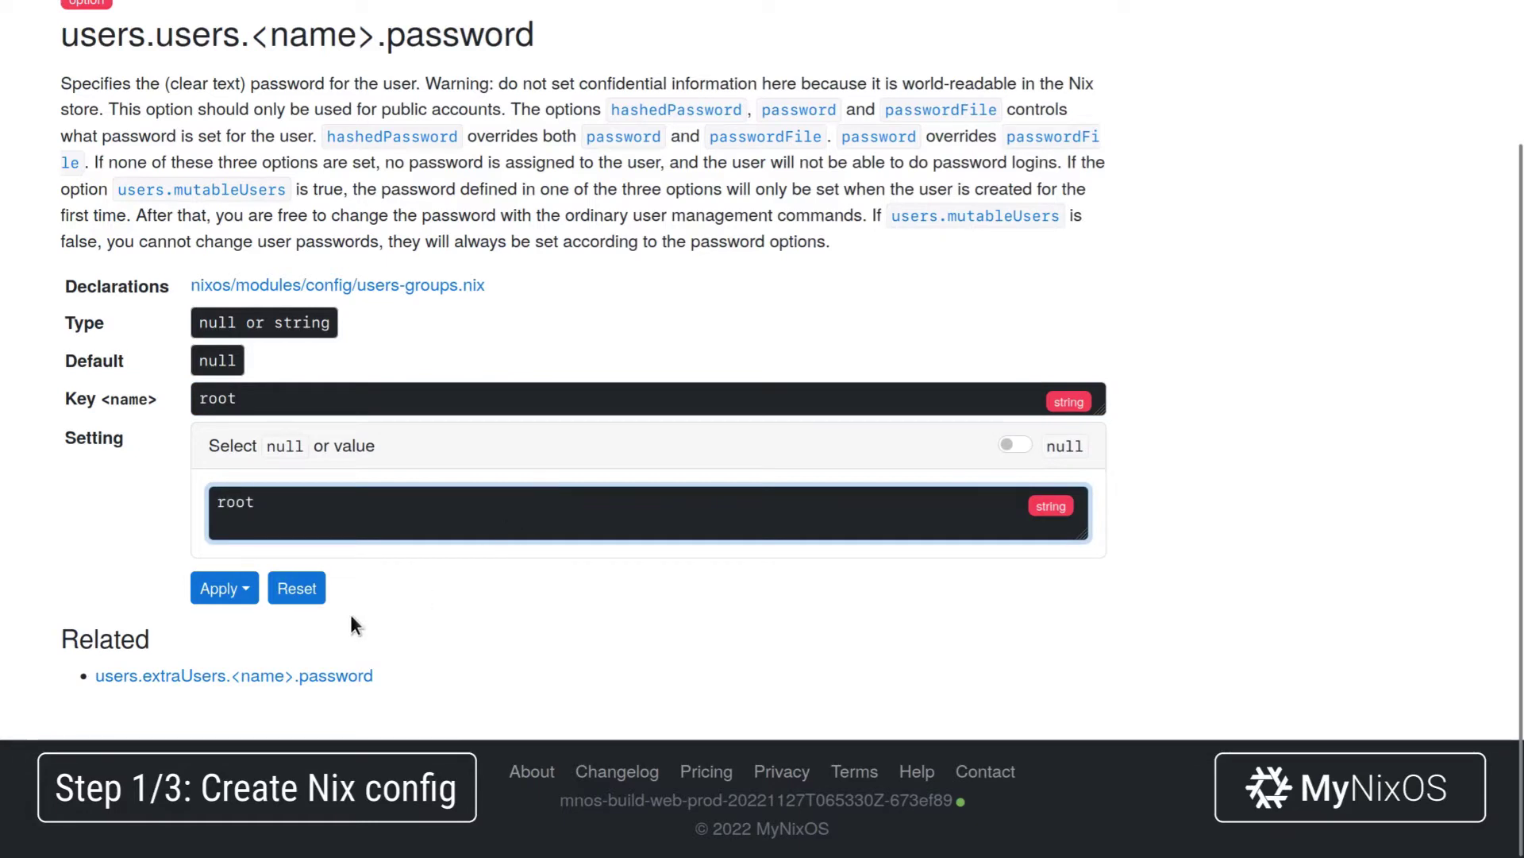
pyautogui.click(226, 589)
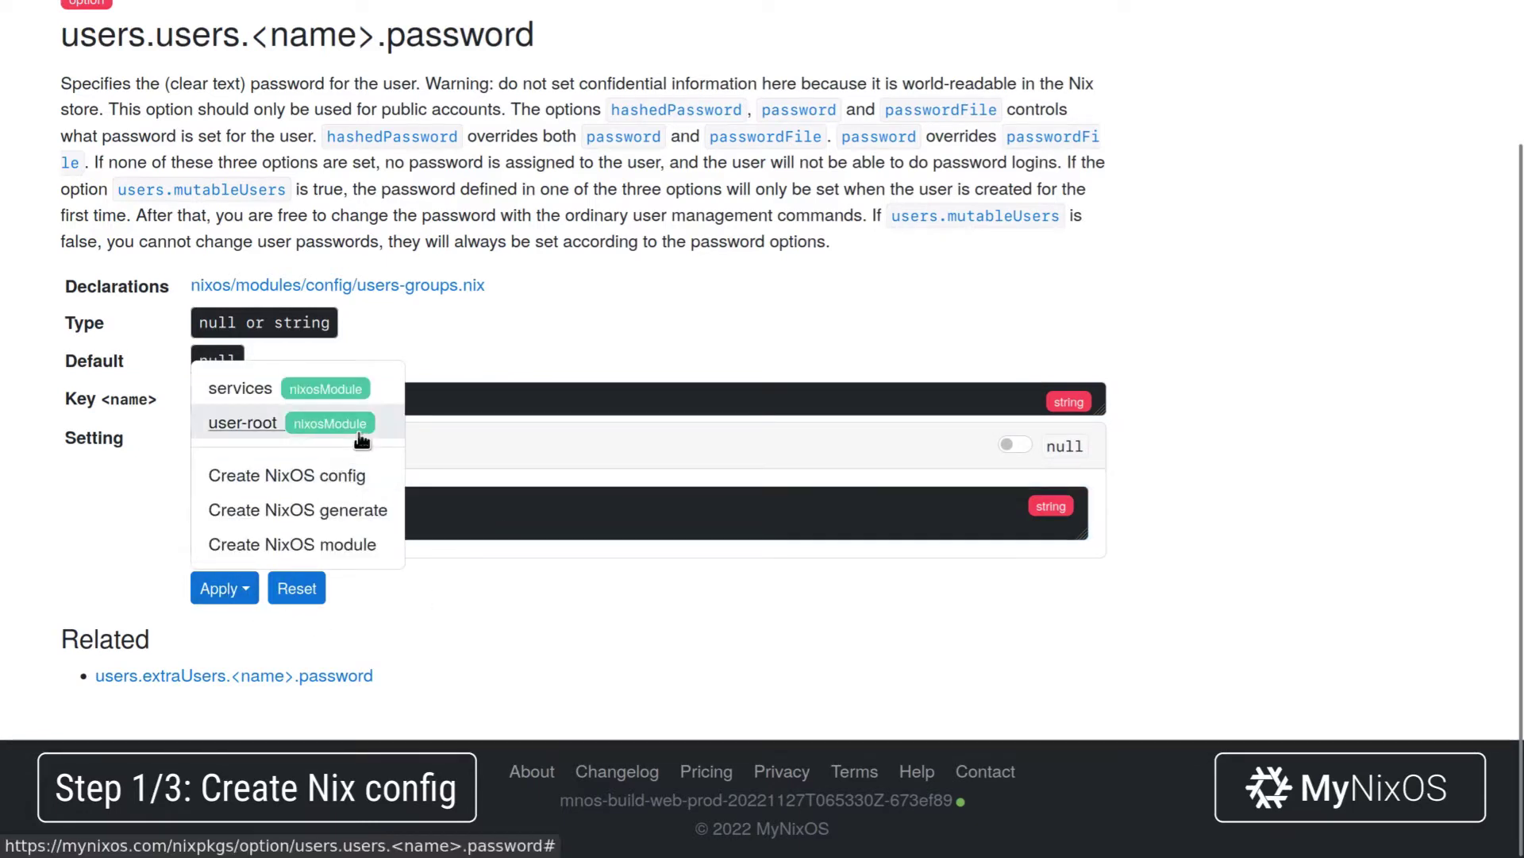
pyautogui.click(246, 423)
# Browse to the openssh options under users.users.<name>.
pyautogui.scroll(2, 444, 444)
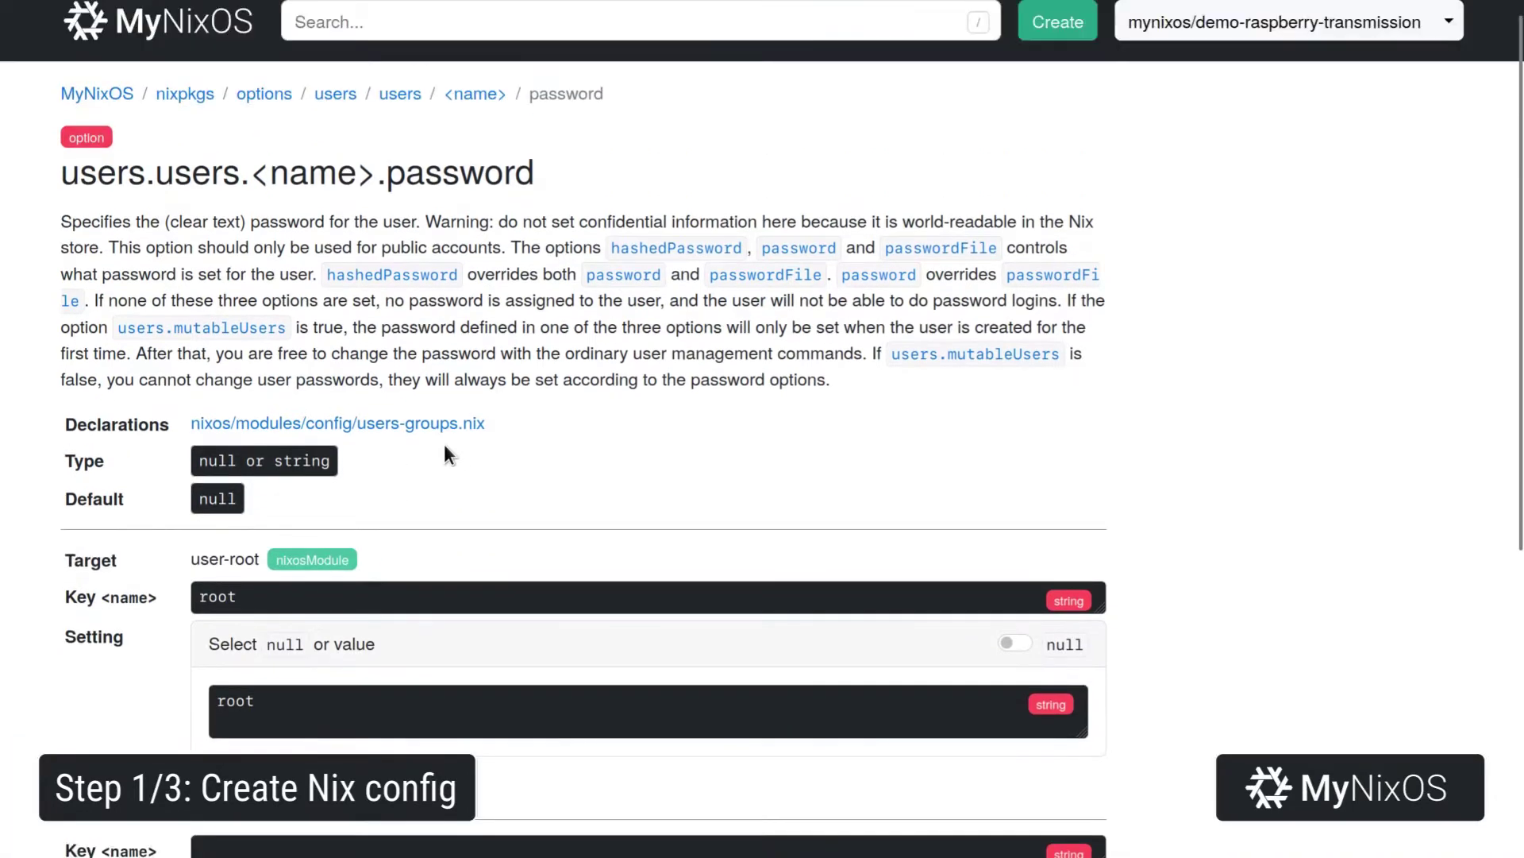
pyautogui.click(475, 94)
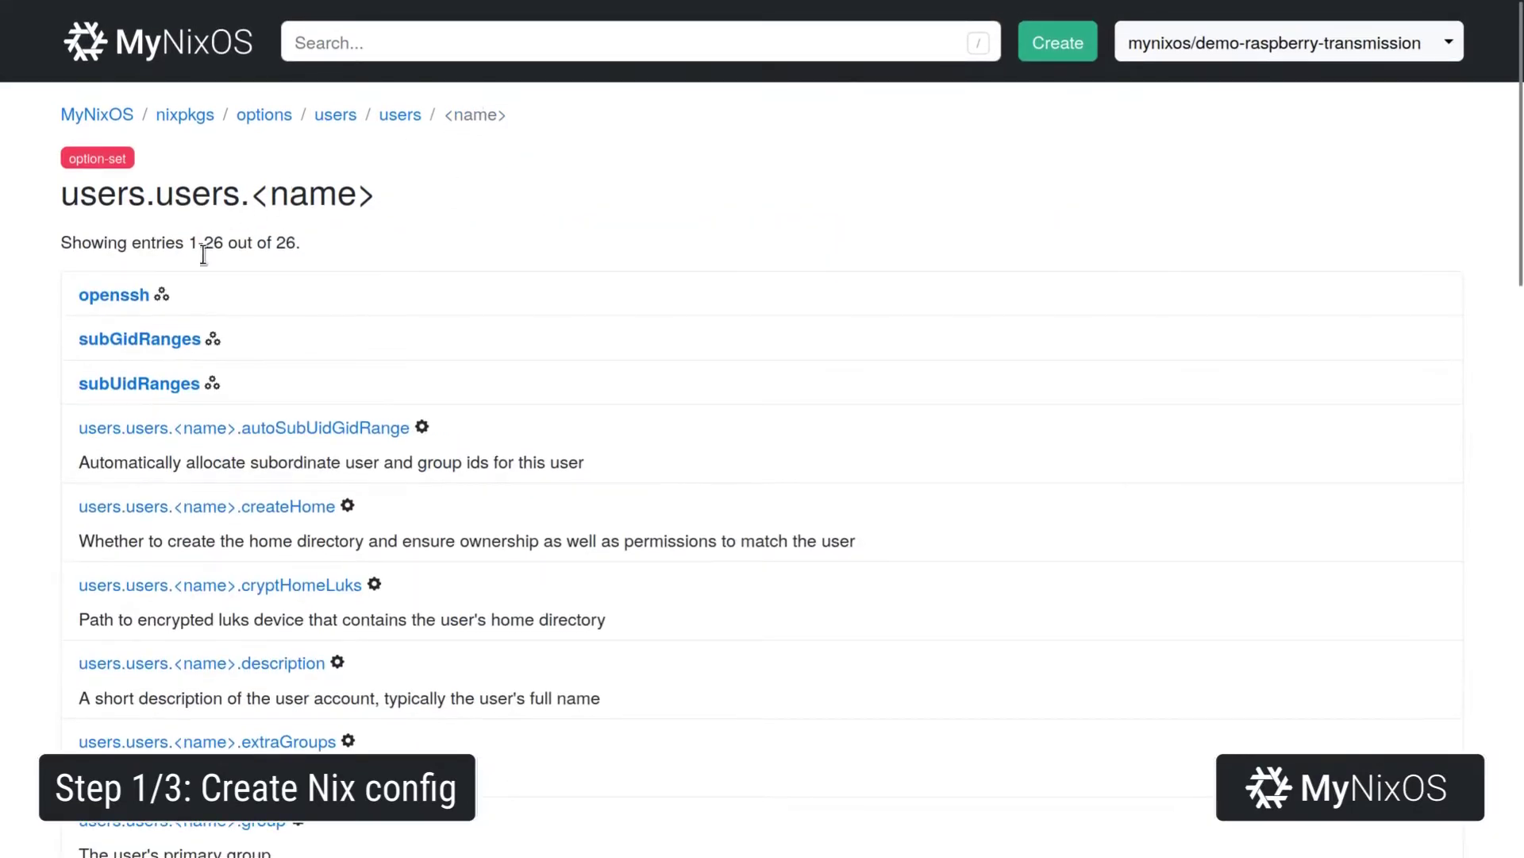
pyautogui.click(150, 294)
# Paste an ssh-ed25519 public key into openssh.authorizedKeys.keys for root, applied to user-root.
pyautogui.click(149, 300)
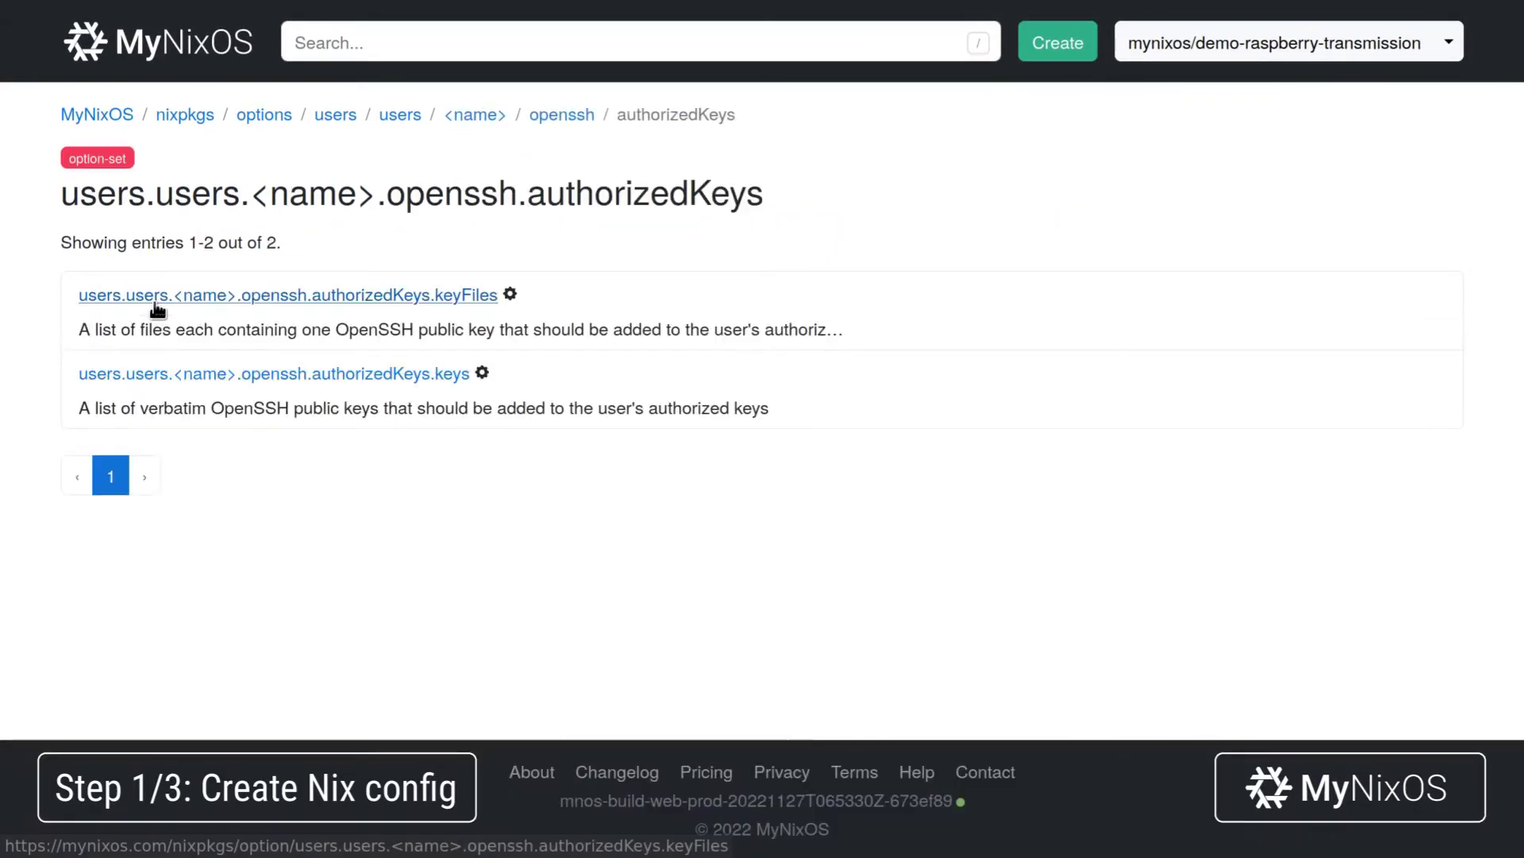
pyautogui.click(184, 370)
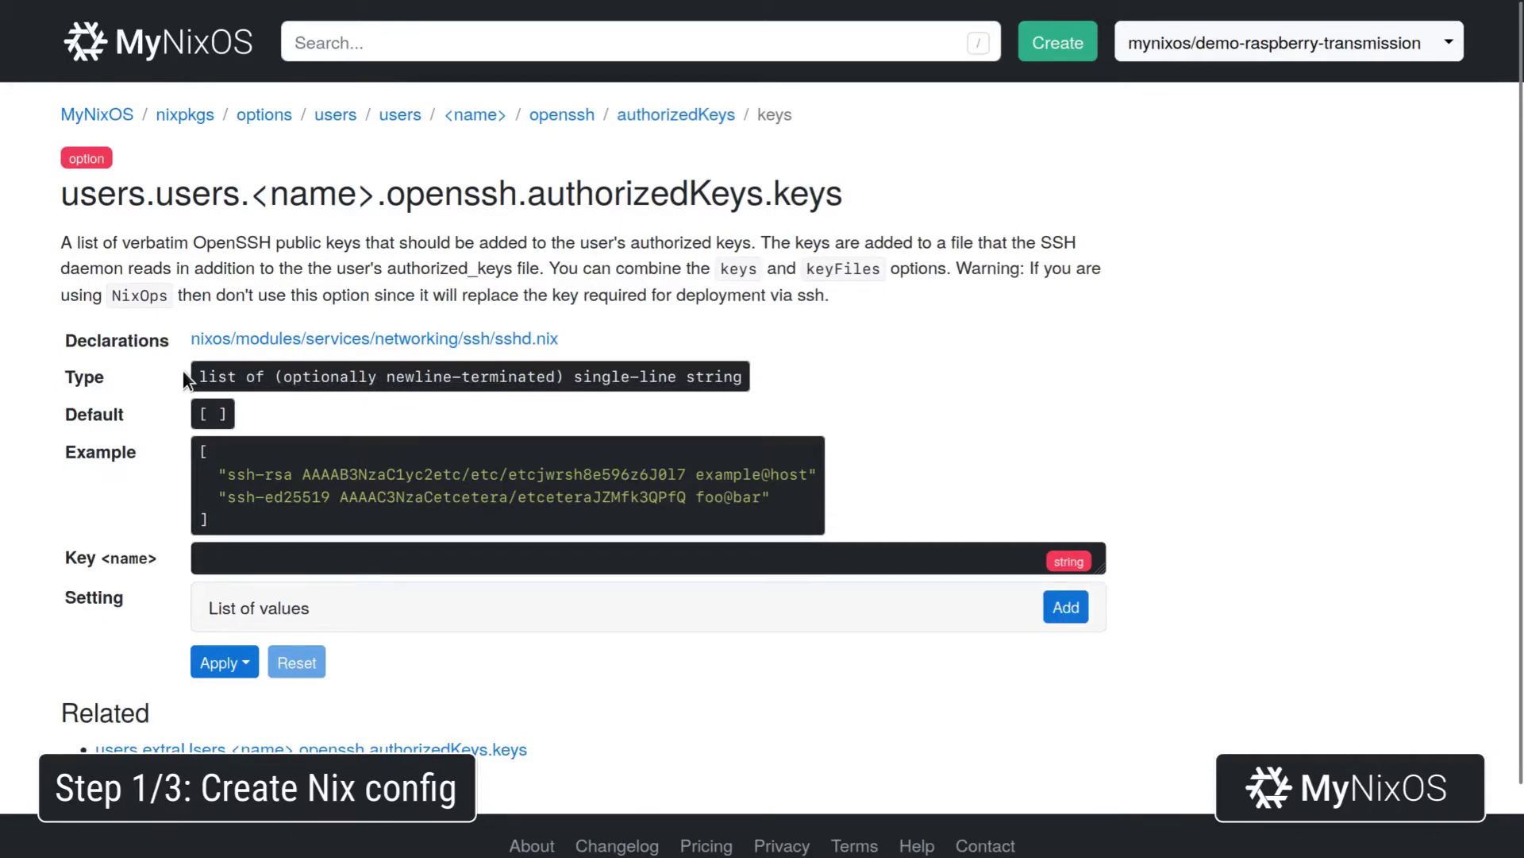
pyautogui.click(350, 557)
pyautogui.write('root')
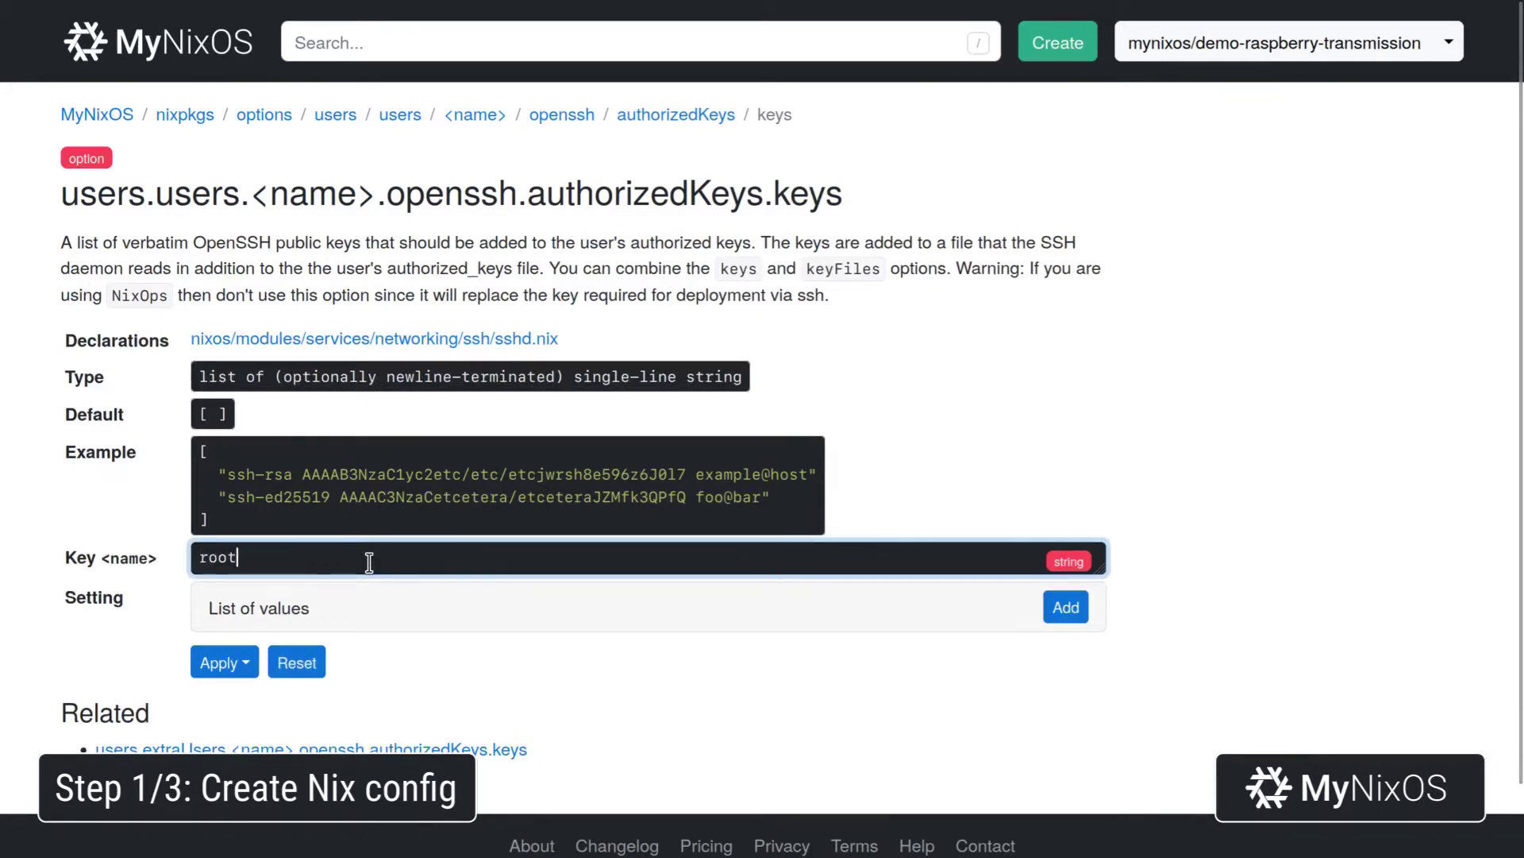
pyautogui.click(1059, 605)
pyautogui.click(800, 683)
pyautogui.hotkey('ctrl', 'v')
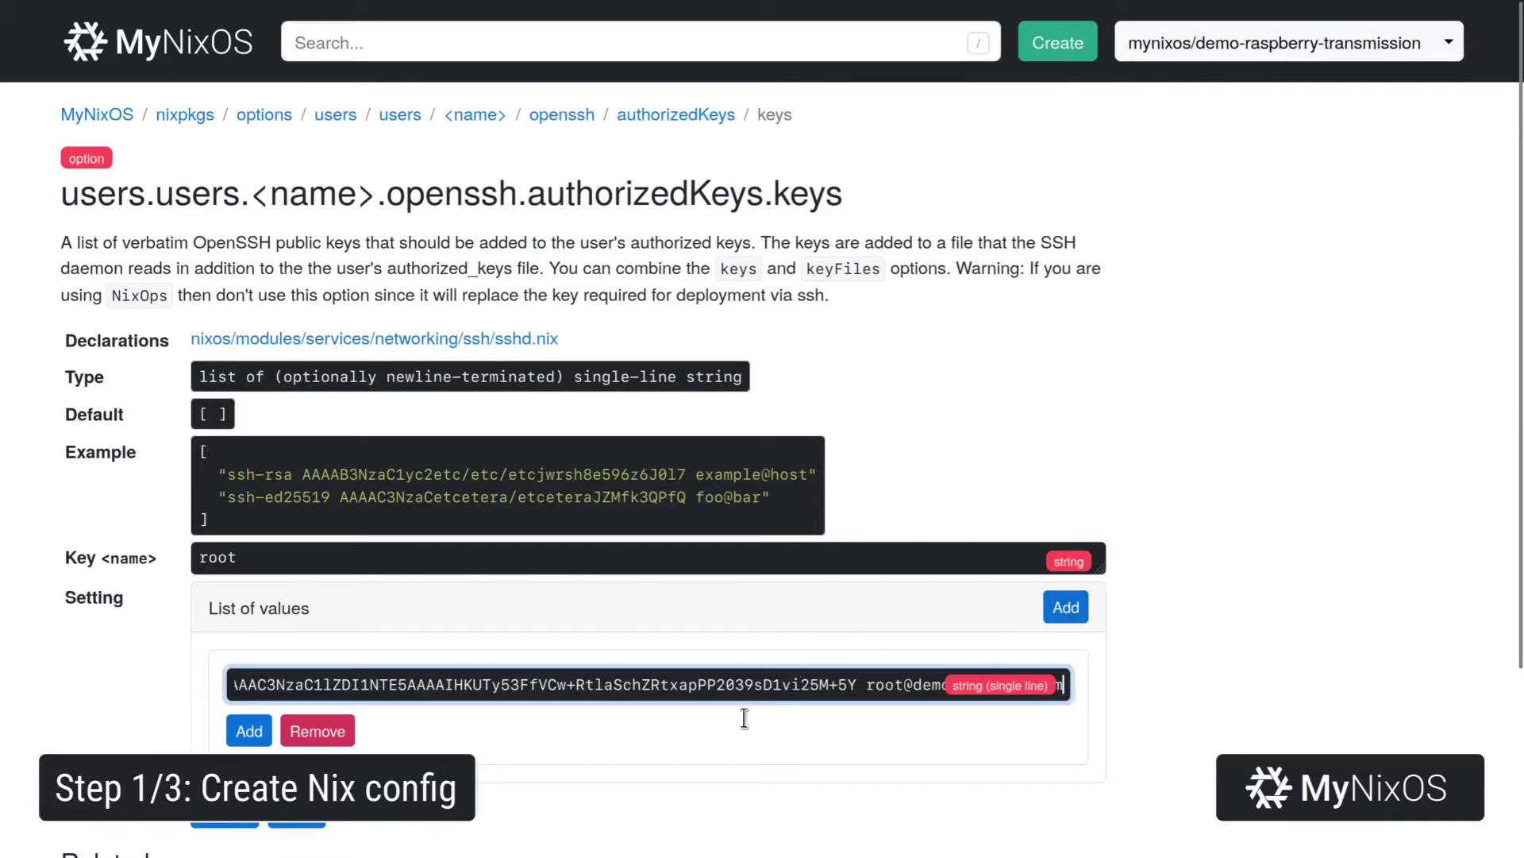
pyautogui.click(225, 824)
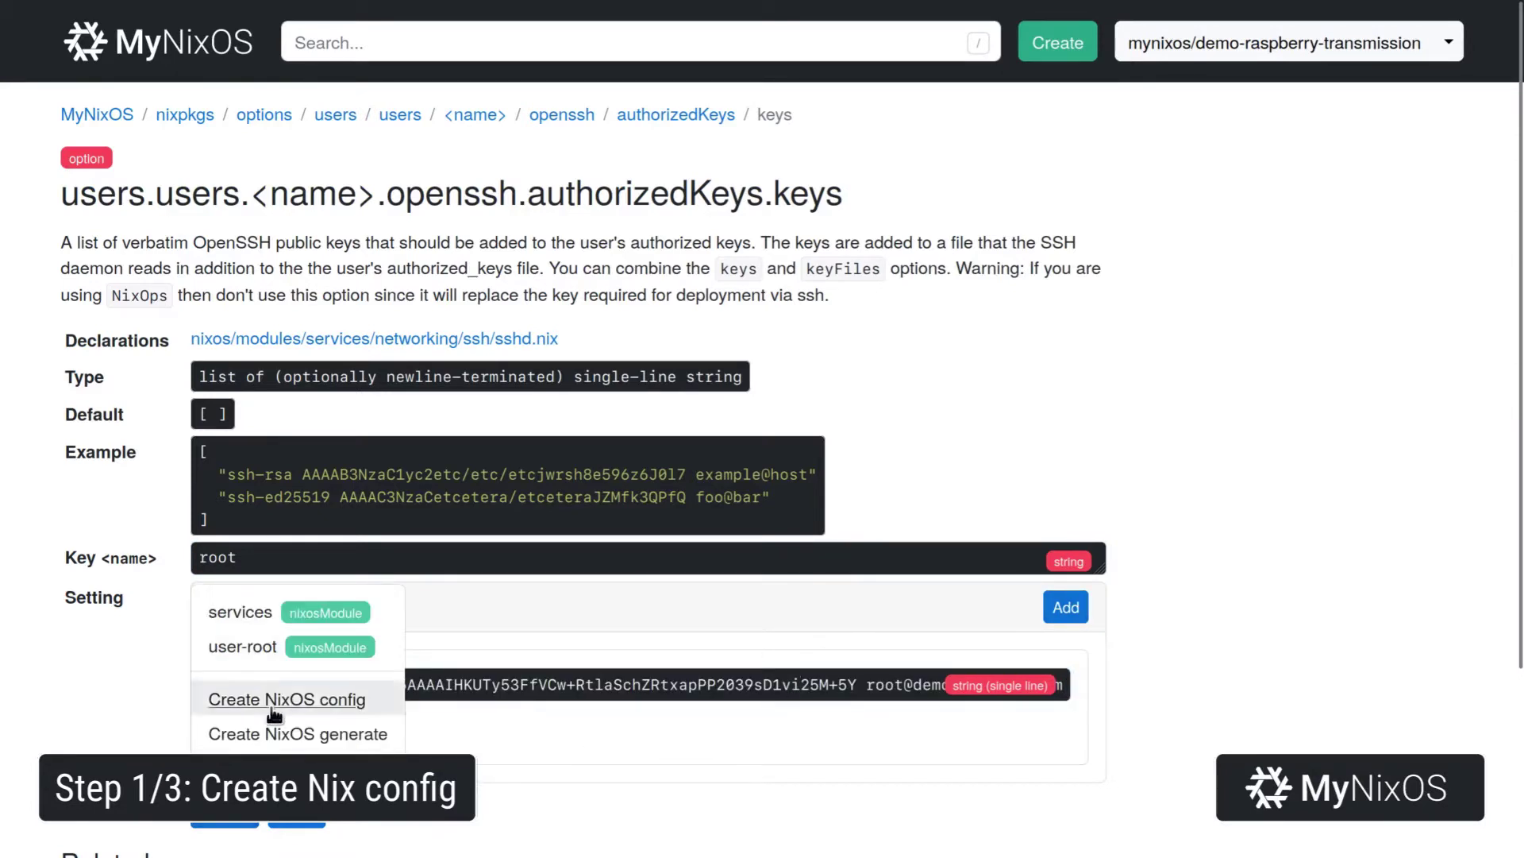
pyautogui.click(306, 642)
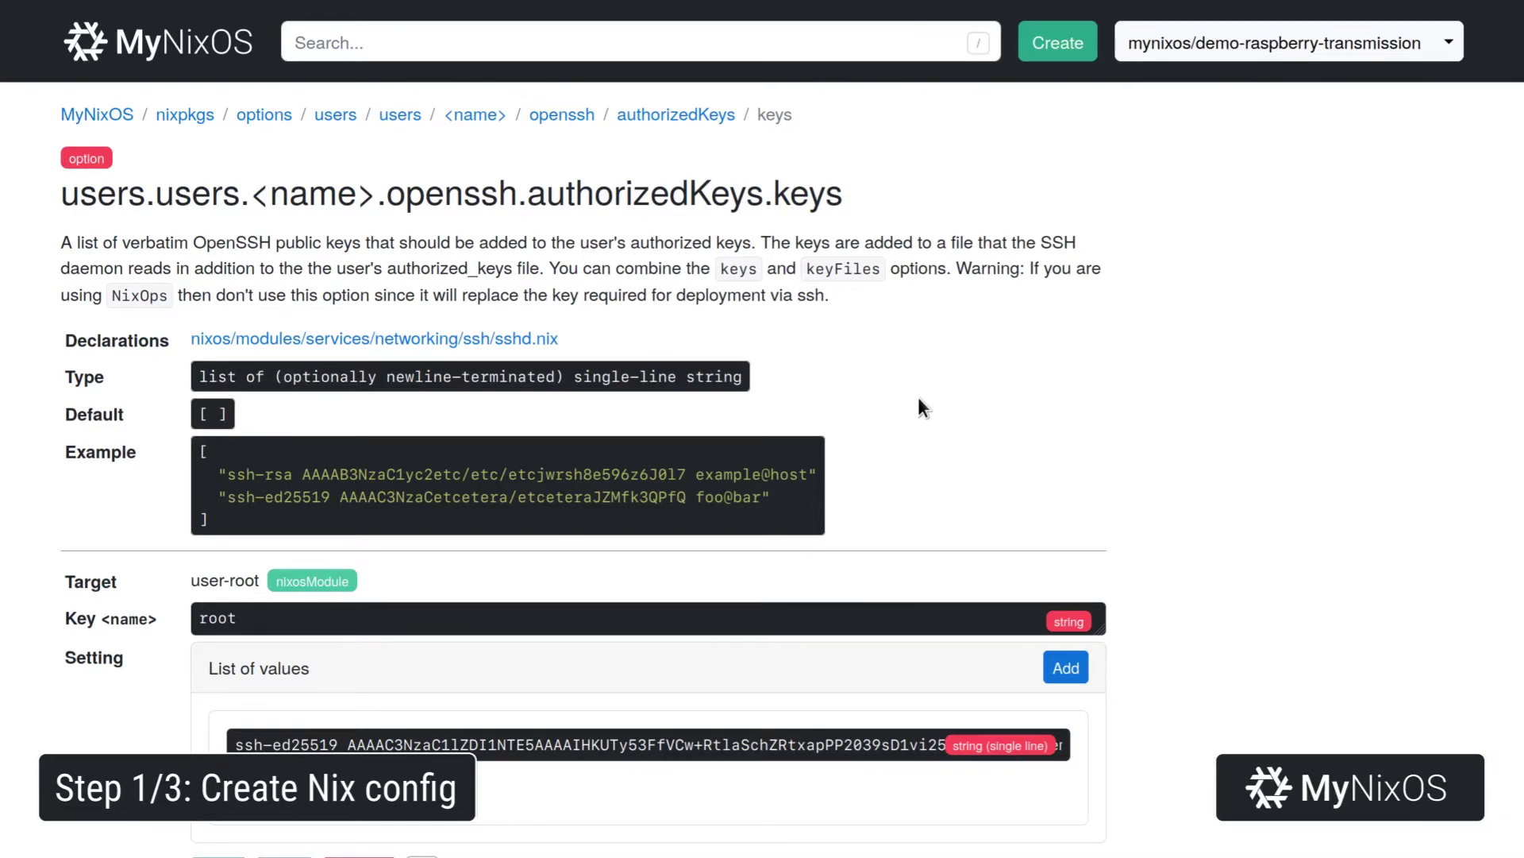
# Add a new NixOS module output named system to the demo-raspberry-transmission flake.
pyautogui.click(1227, 63)
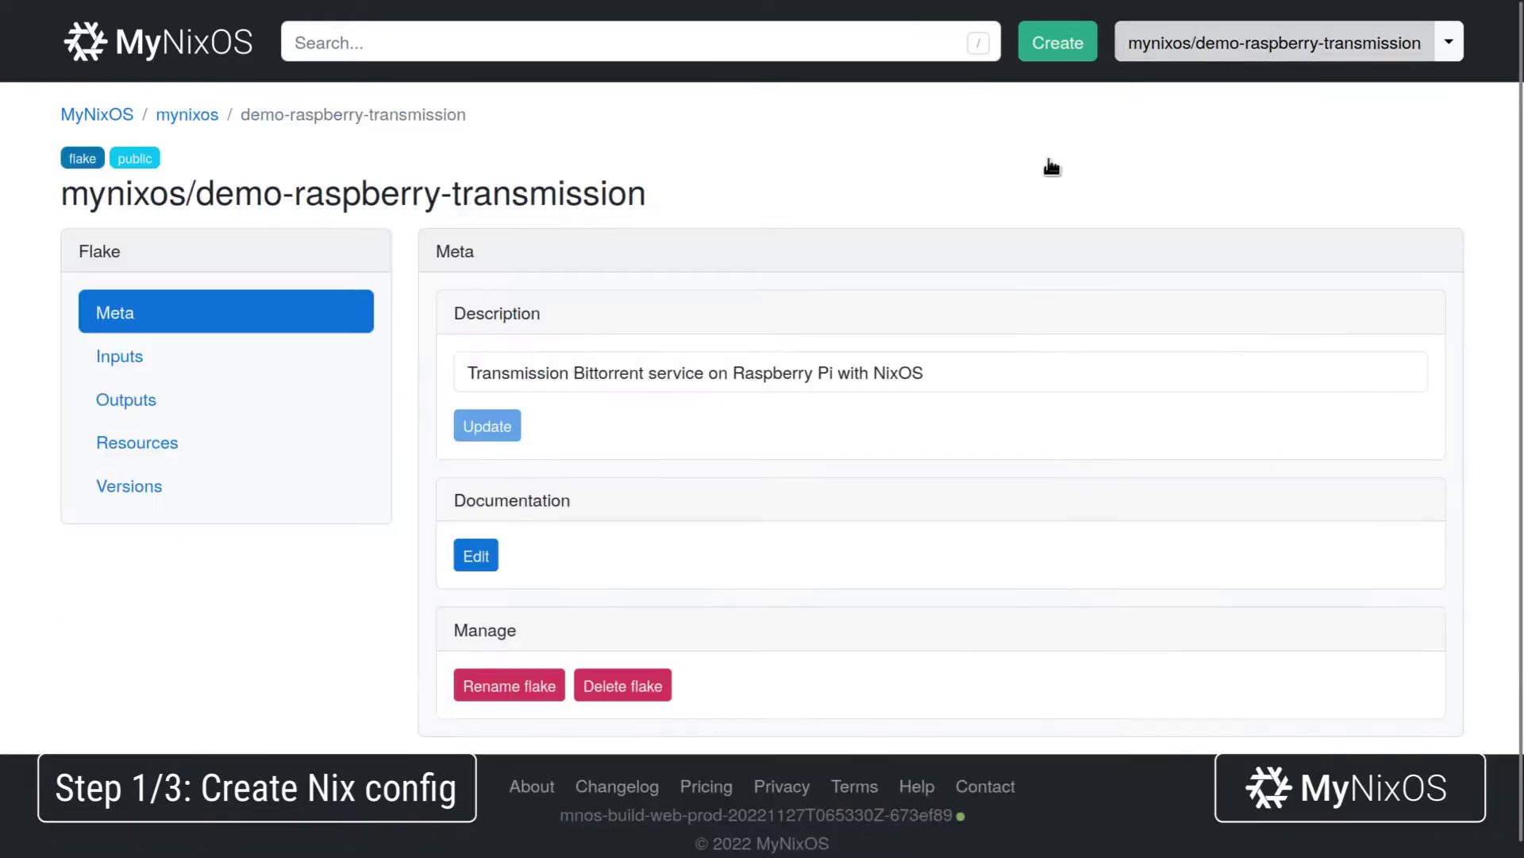
pyautogui.click(316, 403)
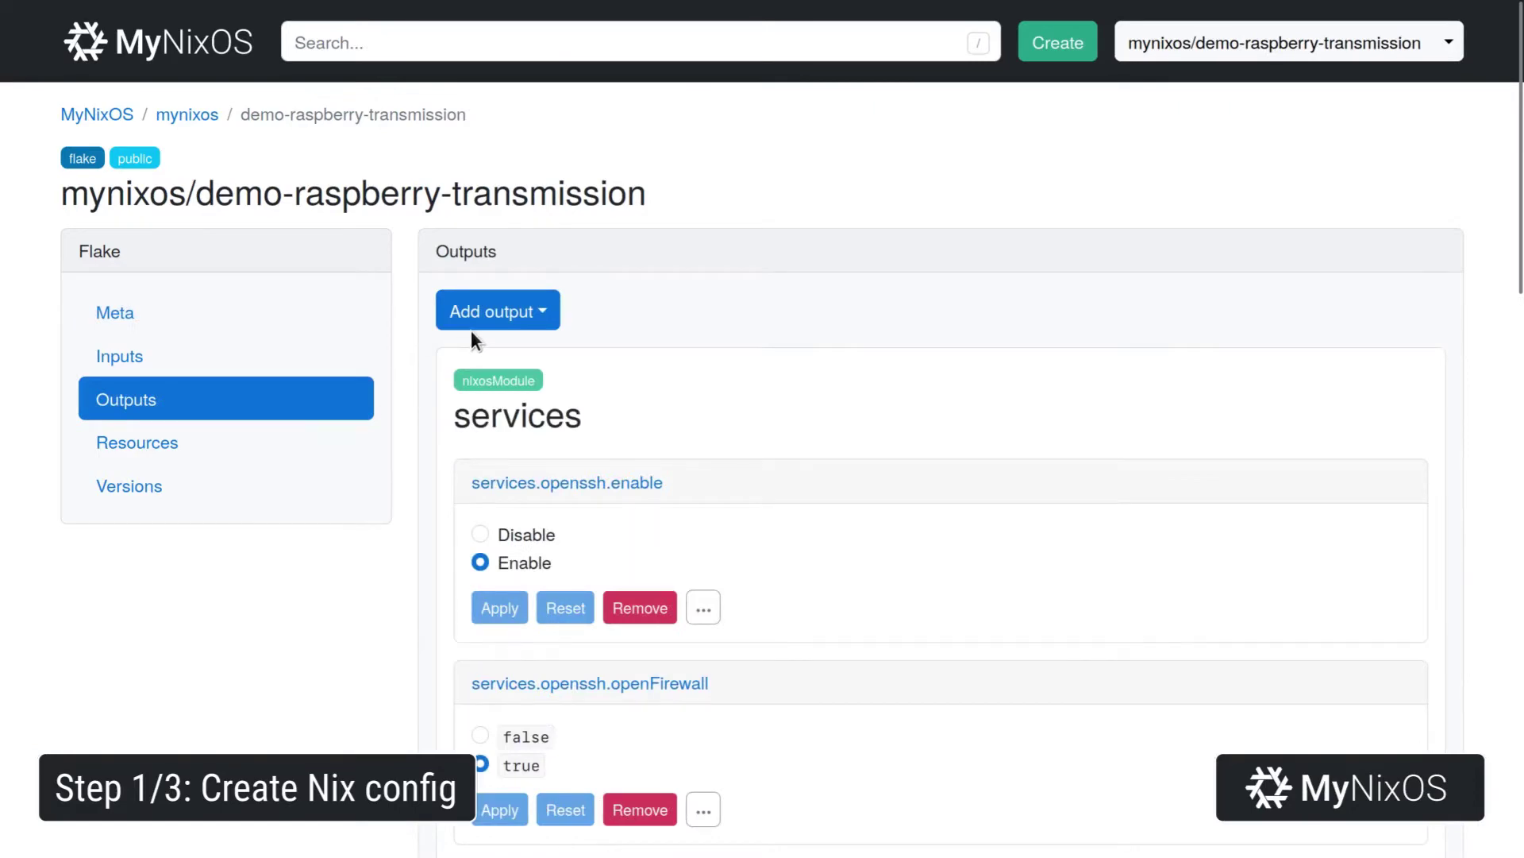
pyautogui.click(472, 324)
pyautogui.click(515, 602)
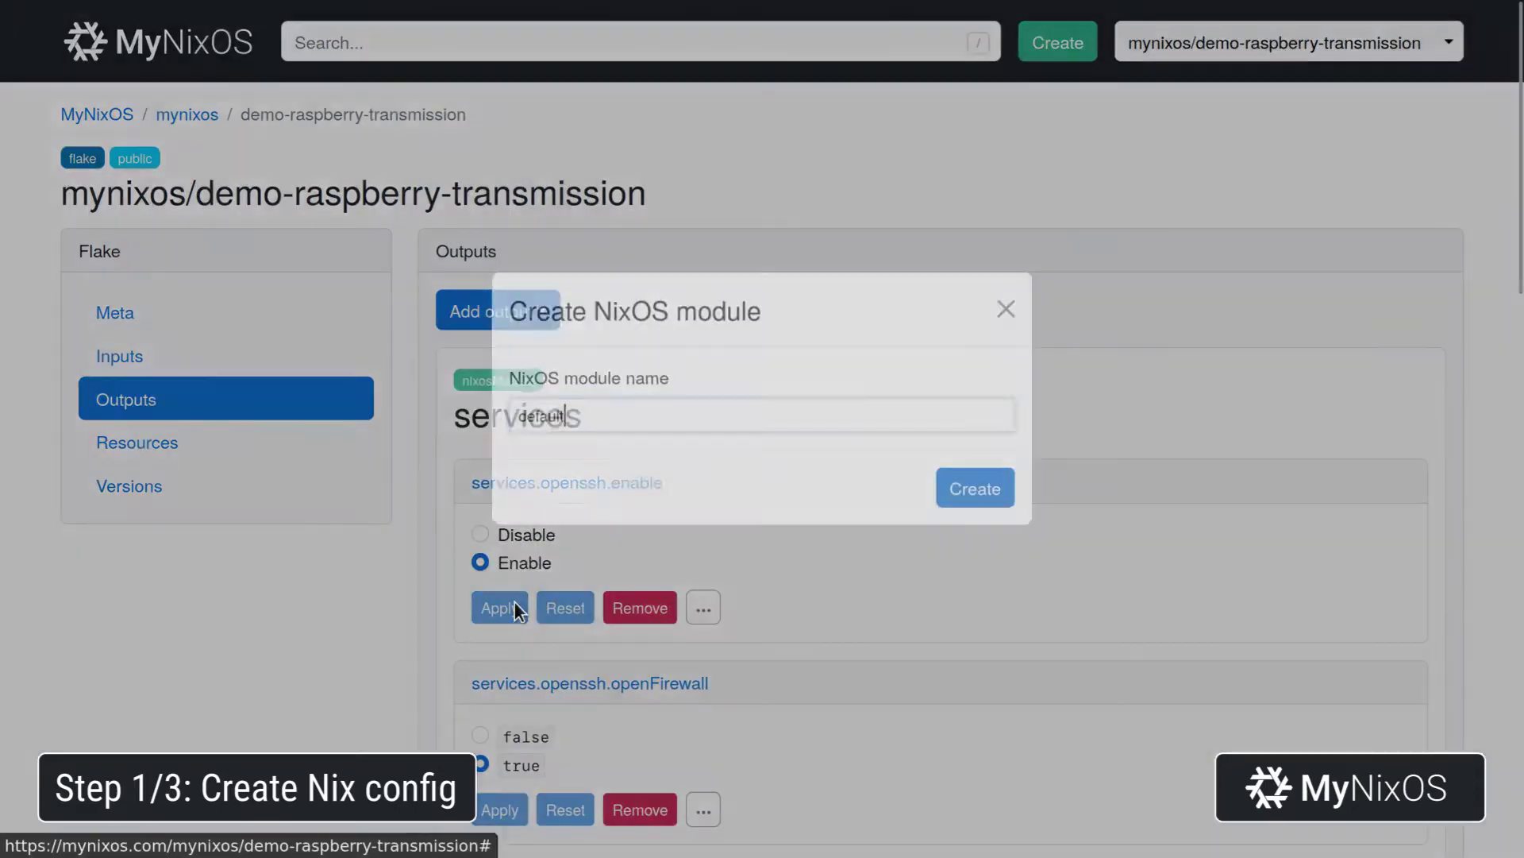
pyautogui.write('system')
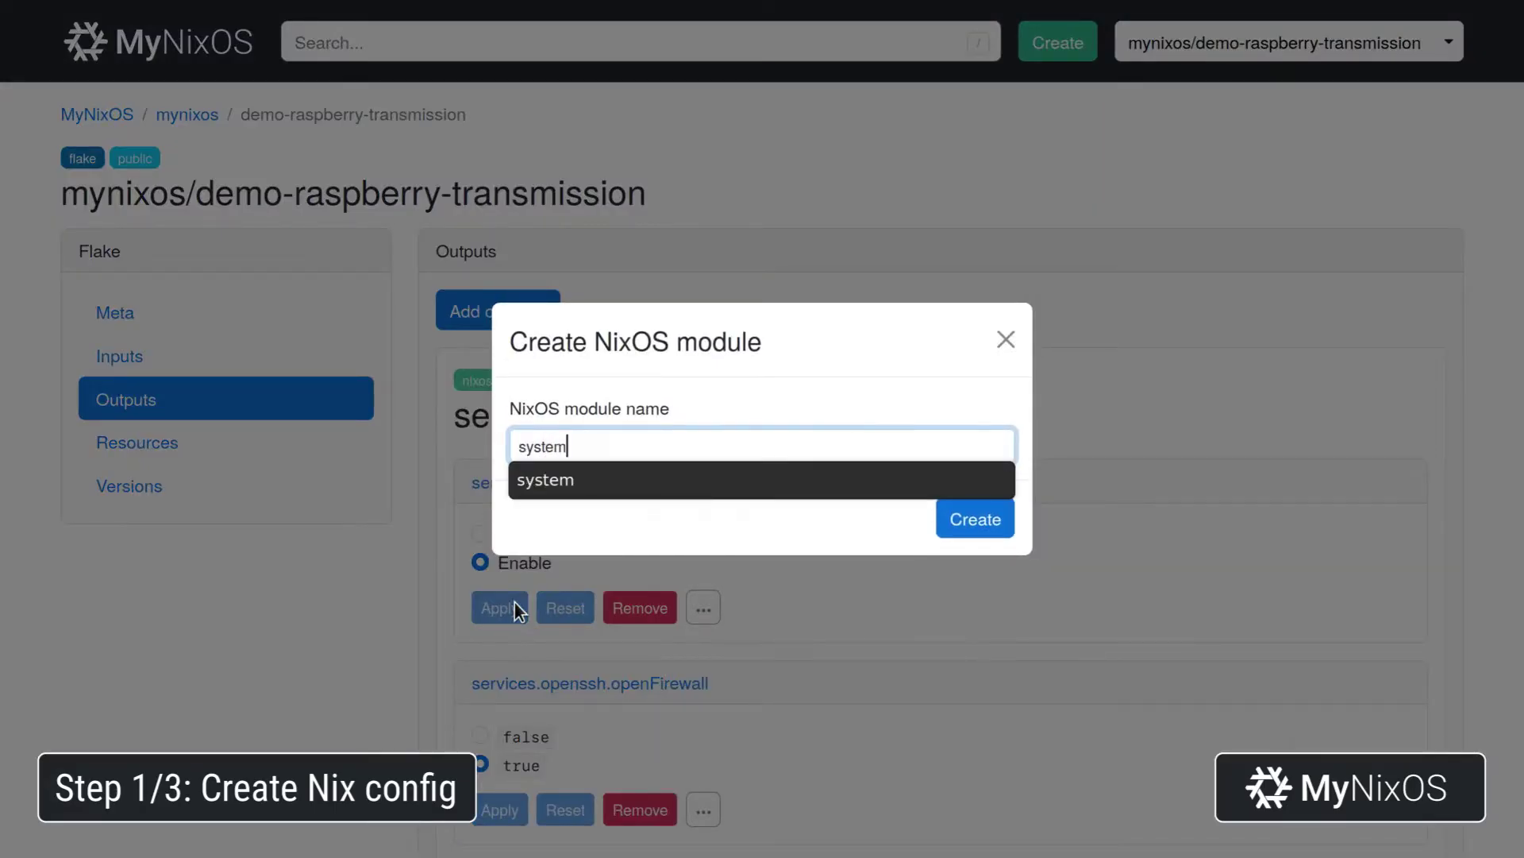
pyautogui.press('Return')
# Import the services and user-root modules into the system module.
pyautogui.scroll(-3, 928, 546)
pyautogui.scroll(-6, 927, 546)
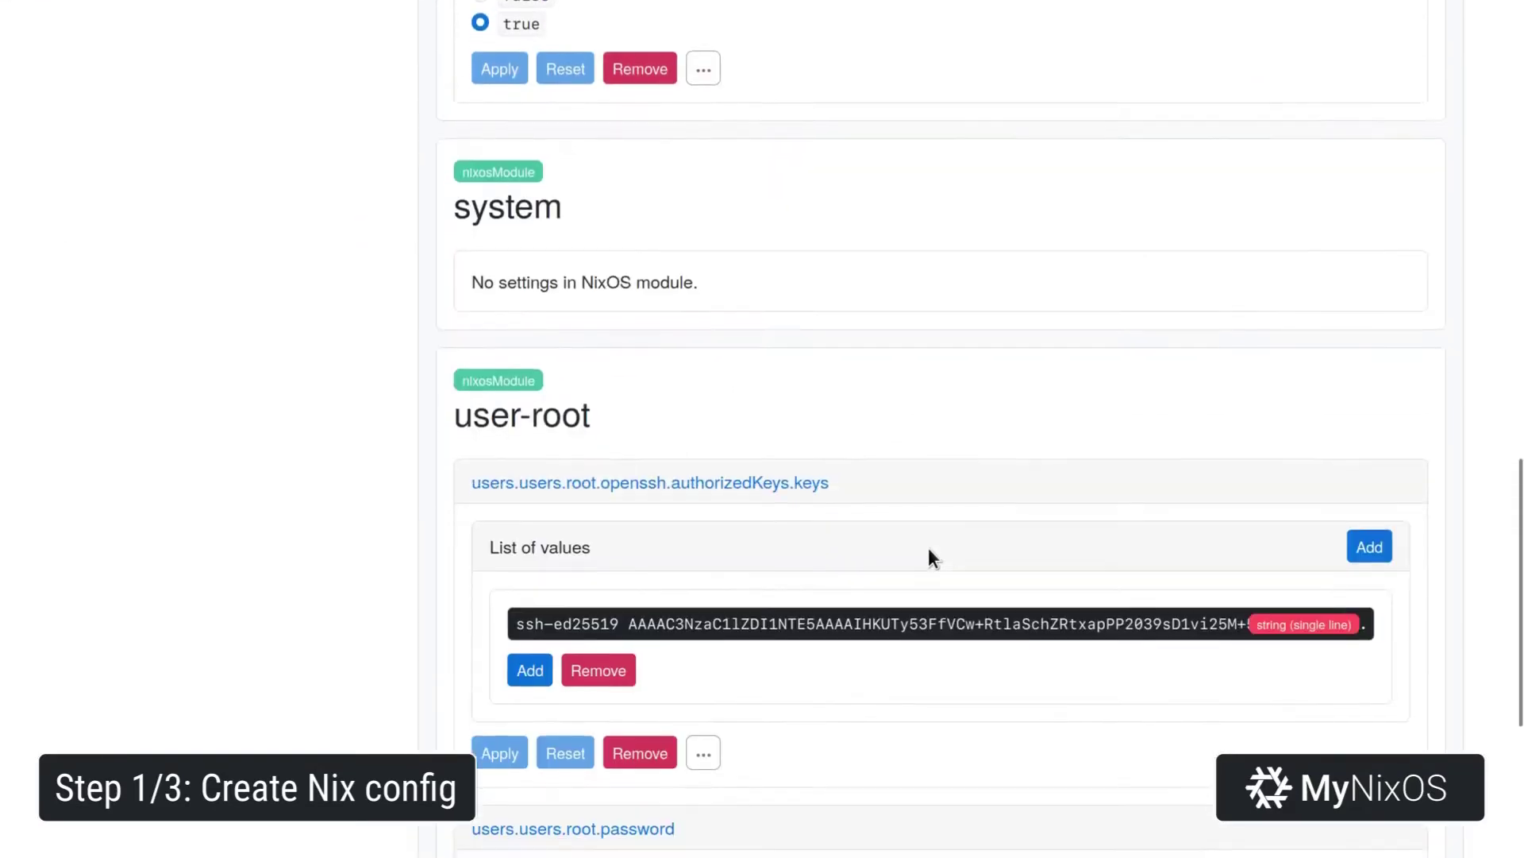
pyautogui.scroll(1, 927, 547)
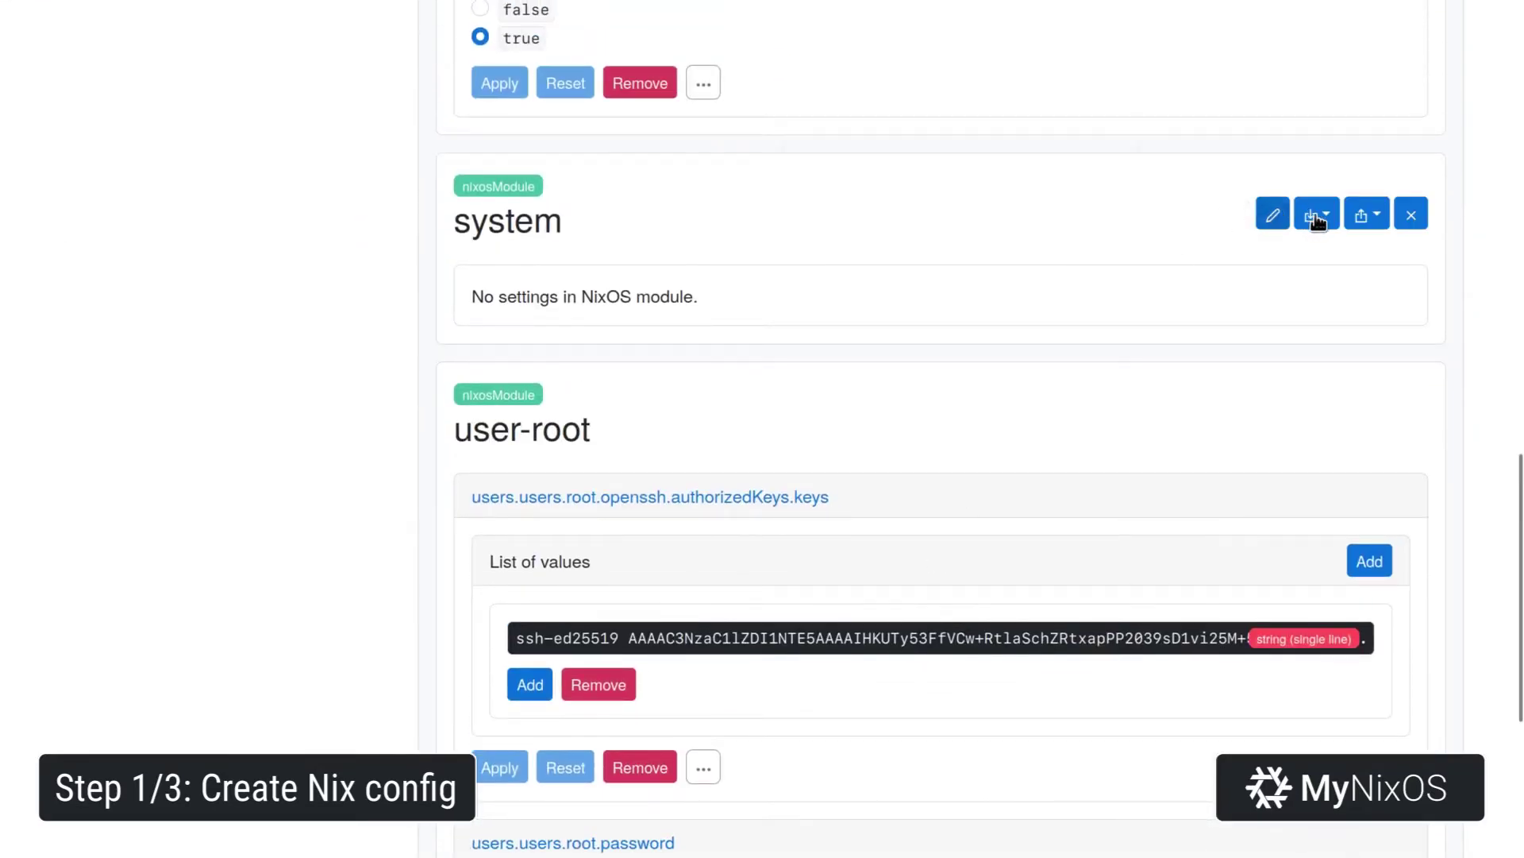
pyautogui.click(1315, 215)
pyautogui.click(1272, 261)
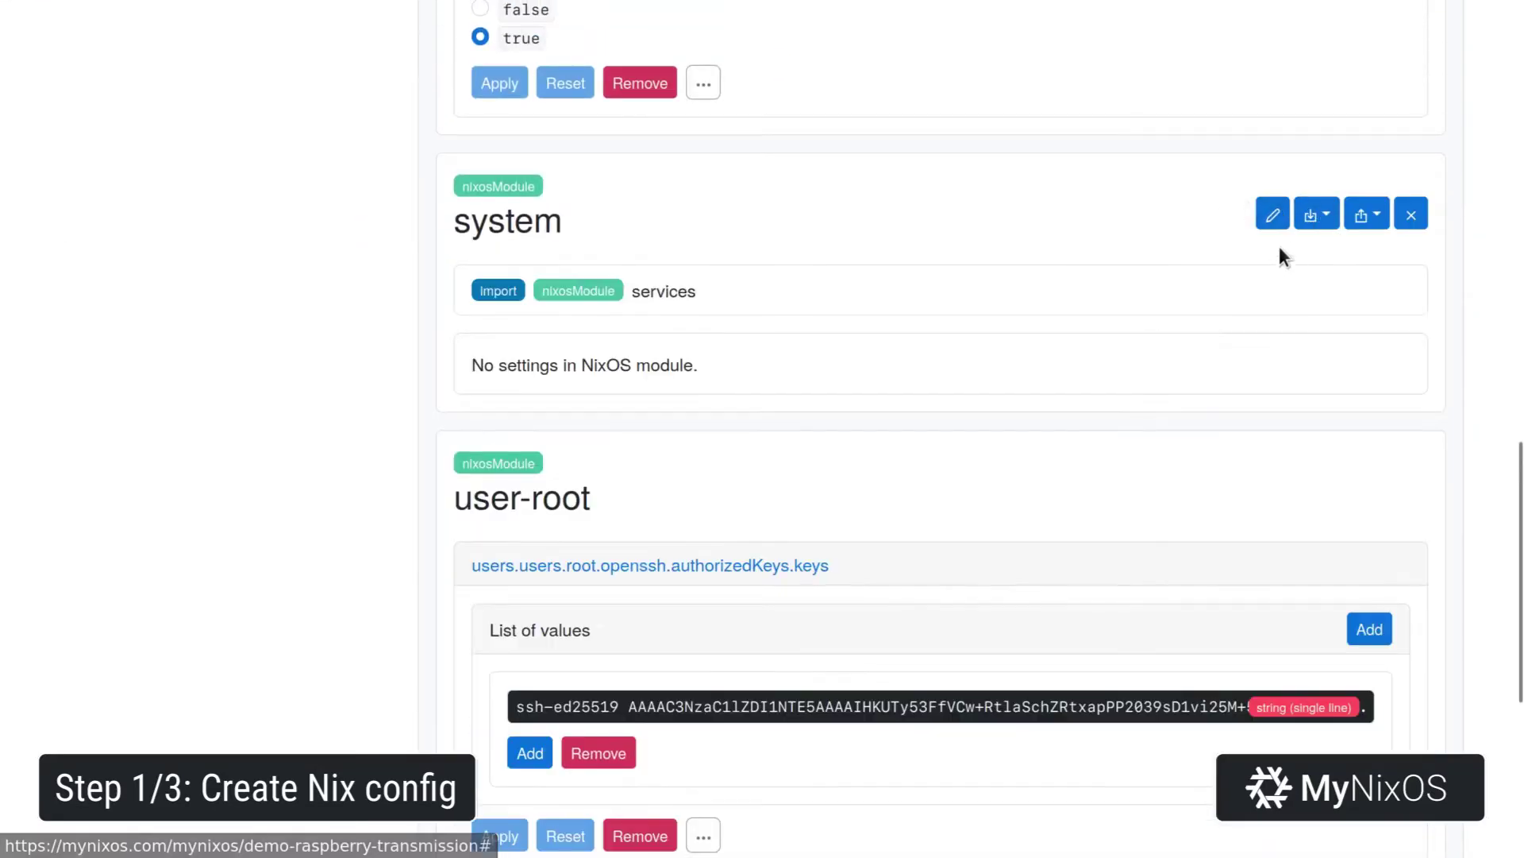
pyautogui.click(1314, 219)
pyautogui.click(1286, 261)
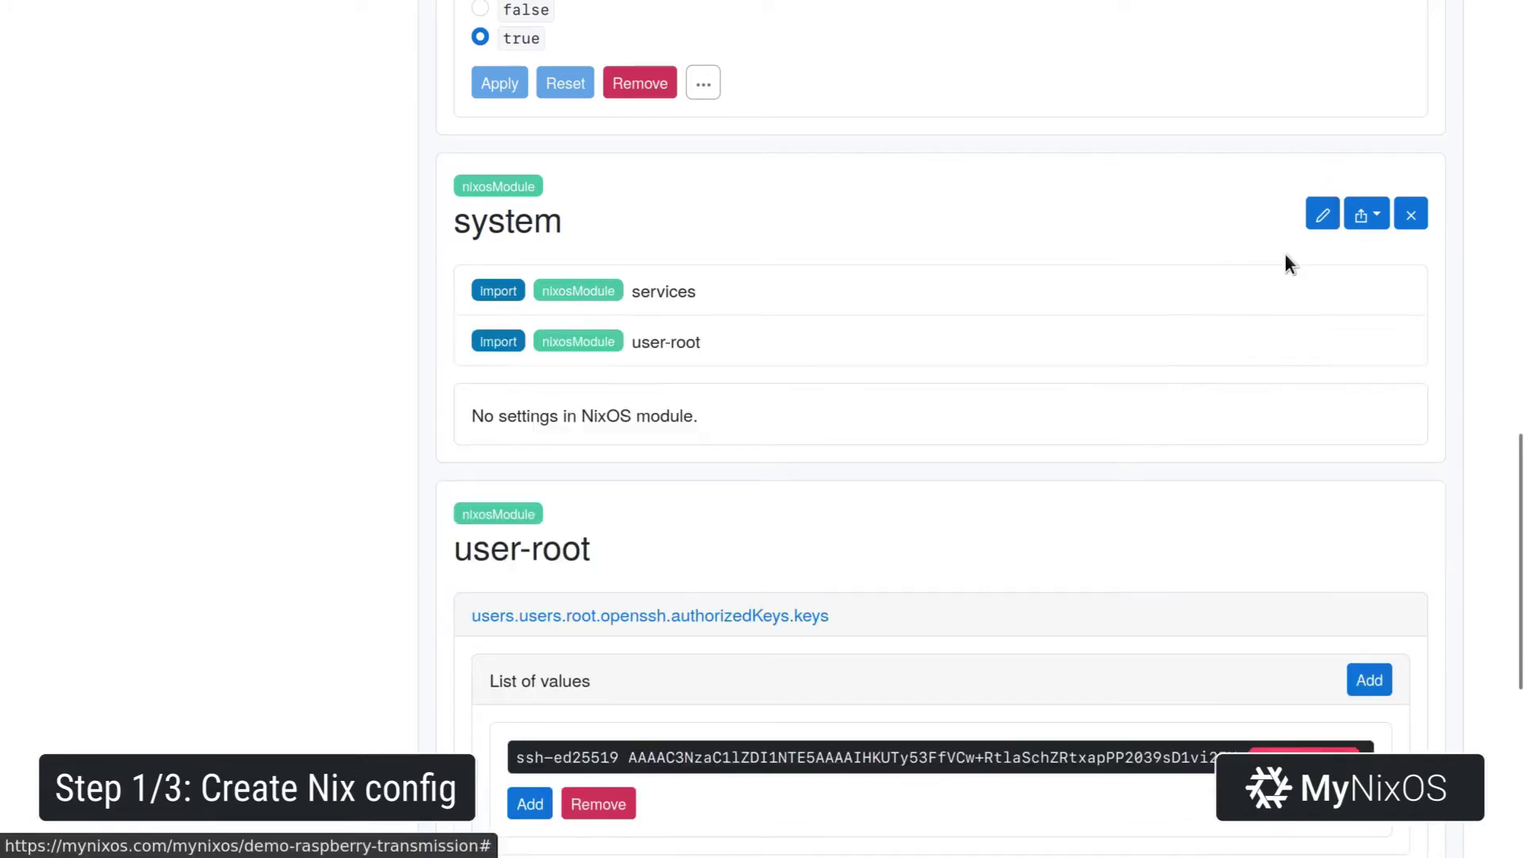
pyautogui.scroll(10, 1115, 322)
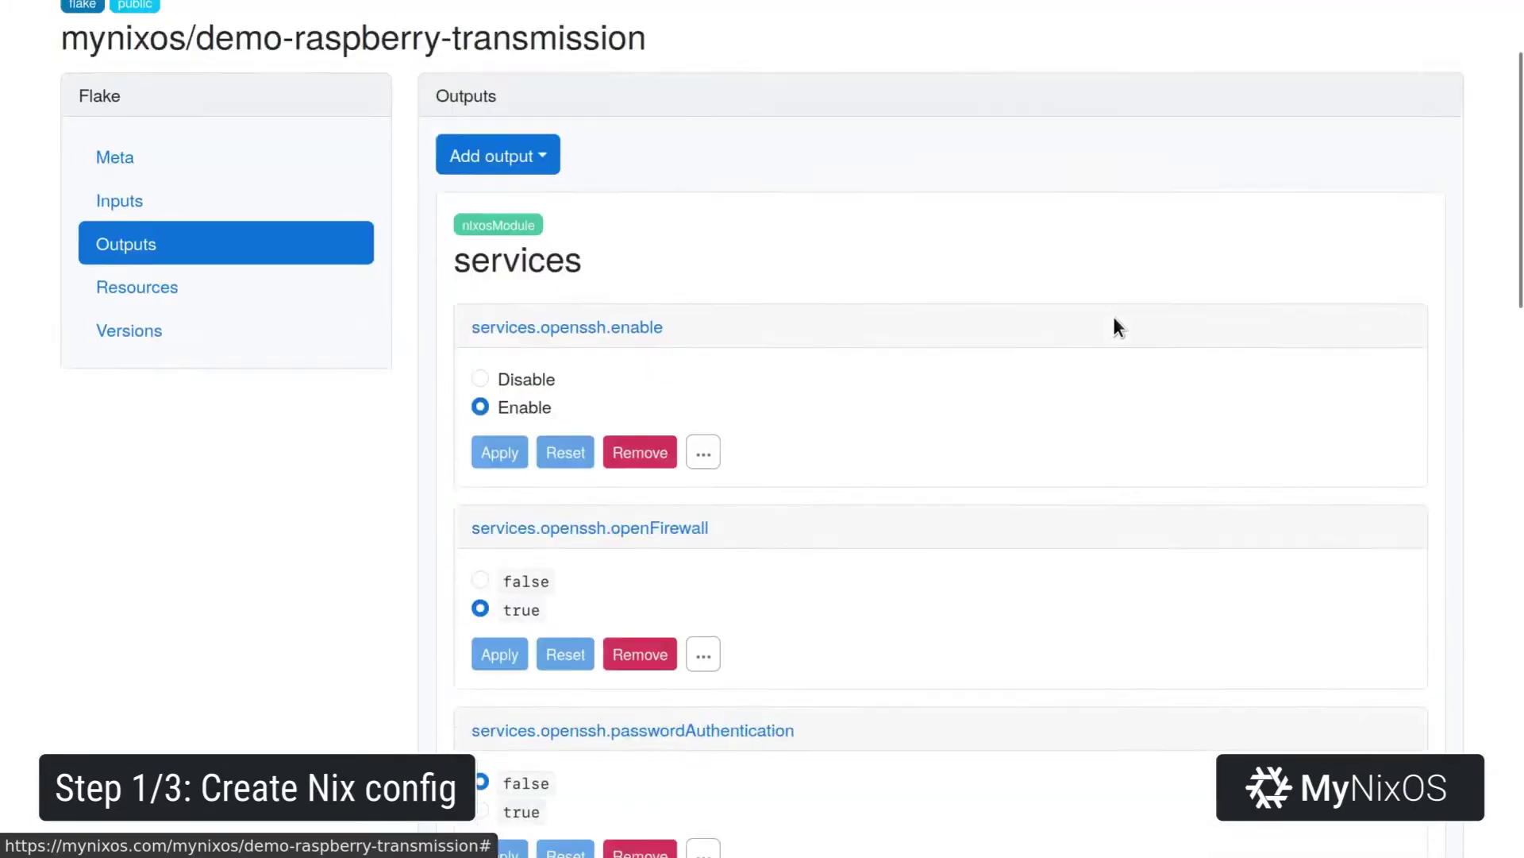
pyautogui.scroll(2, 1113, 316)
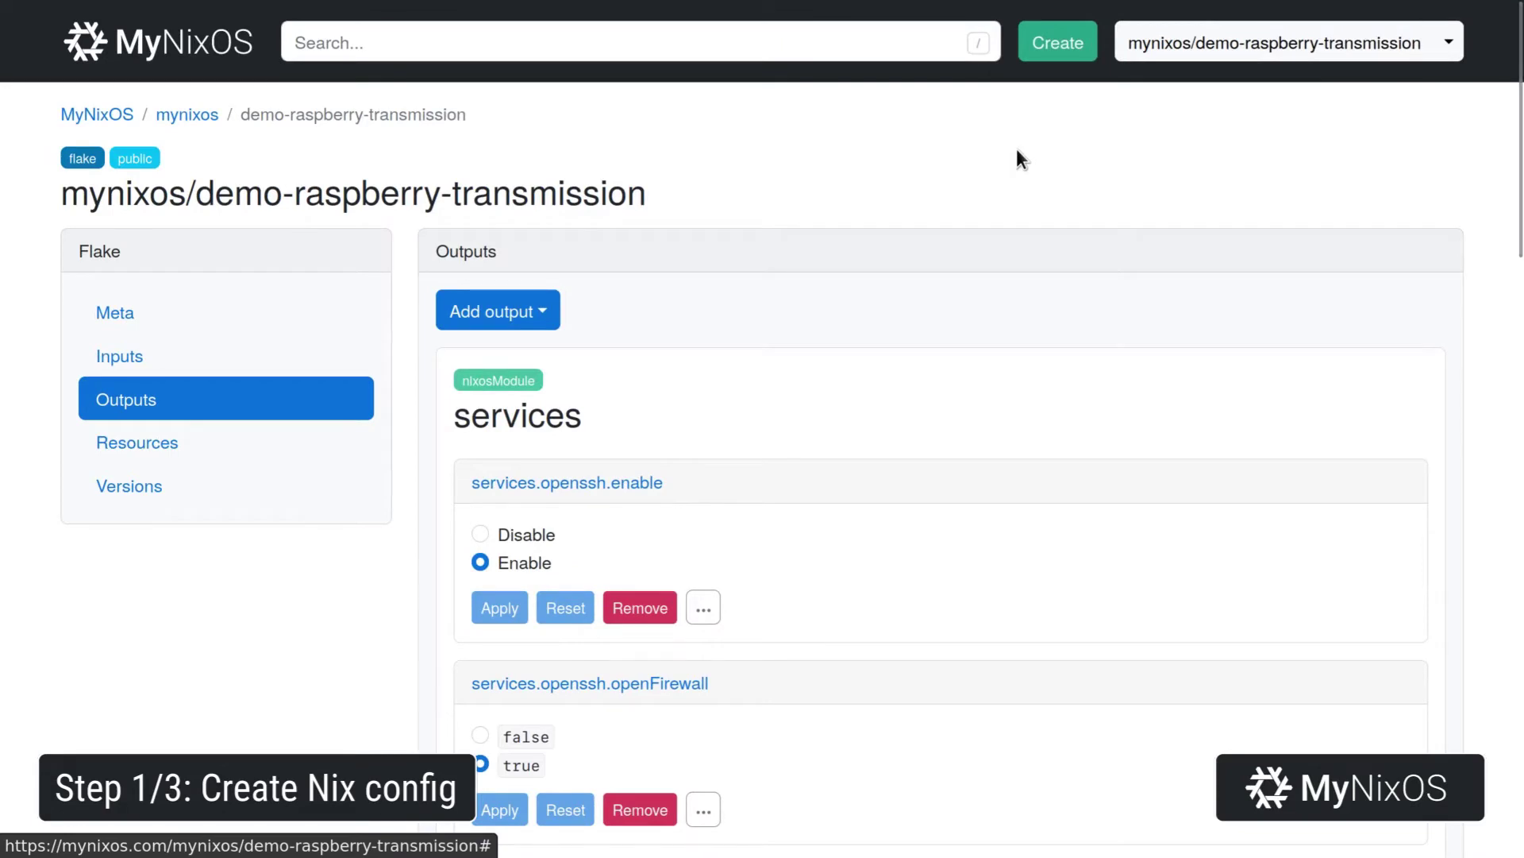
# Find documentation.enable, set it to false and apply it to the system module.
pyautogui.press('/')
pyautogui.write('do')
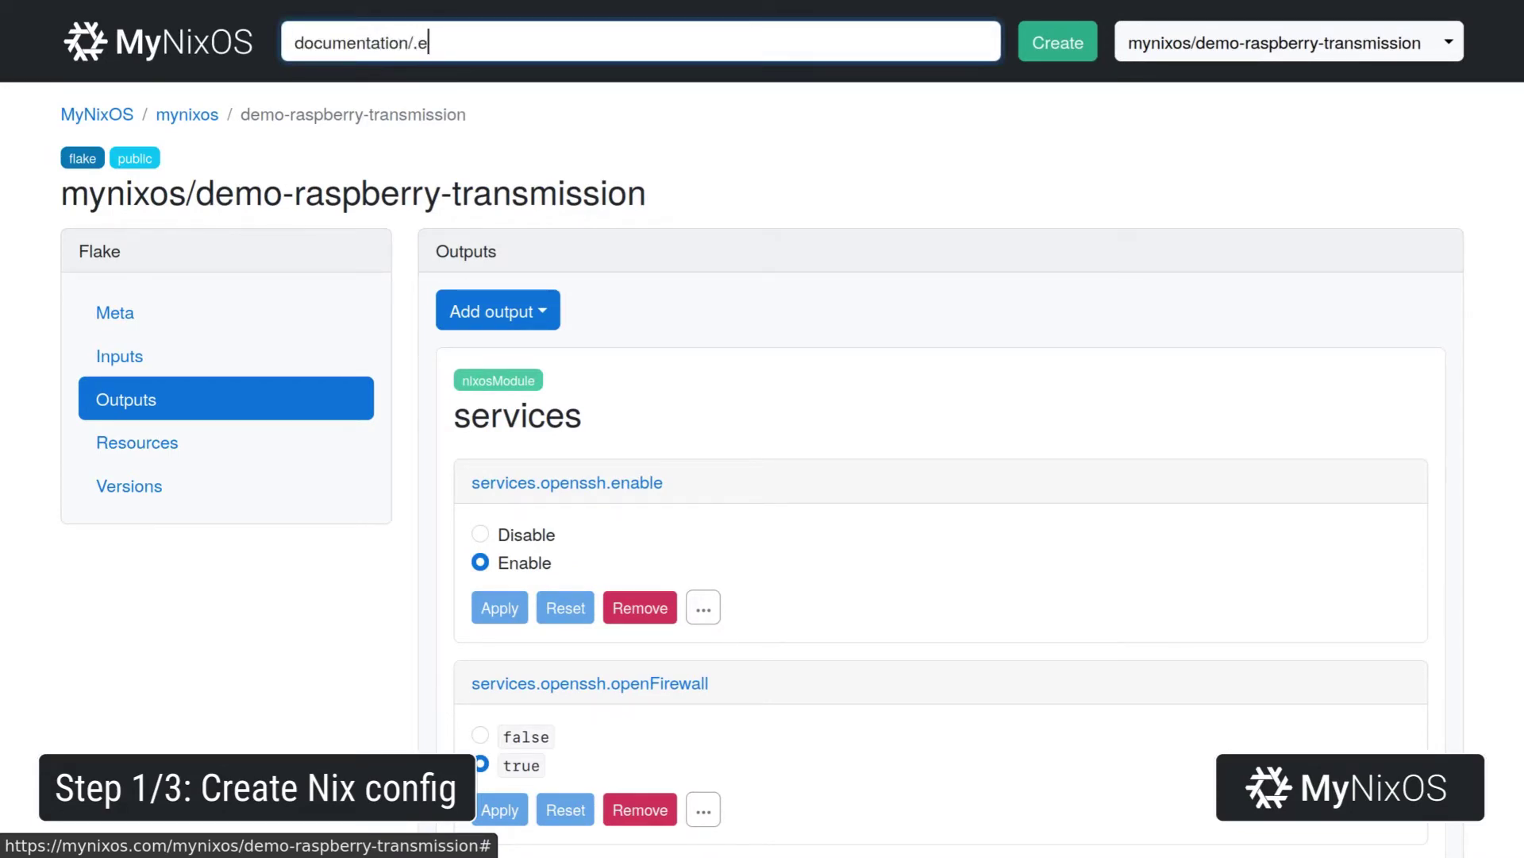
pyautogui.write('cumentation.enable')
pyautogui.press('Return')
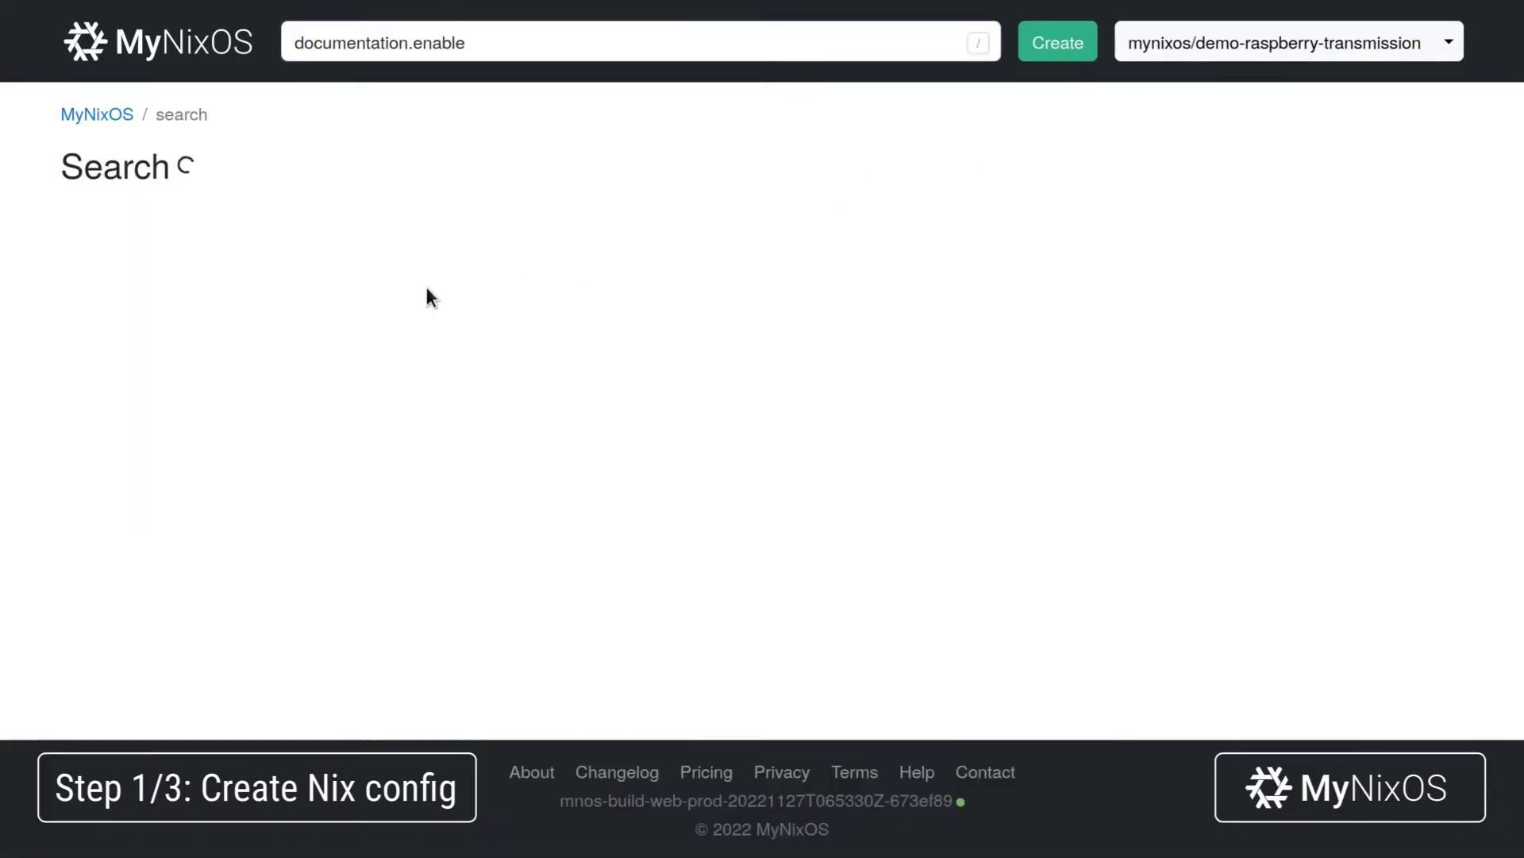
pyautogui.click(304, 273)
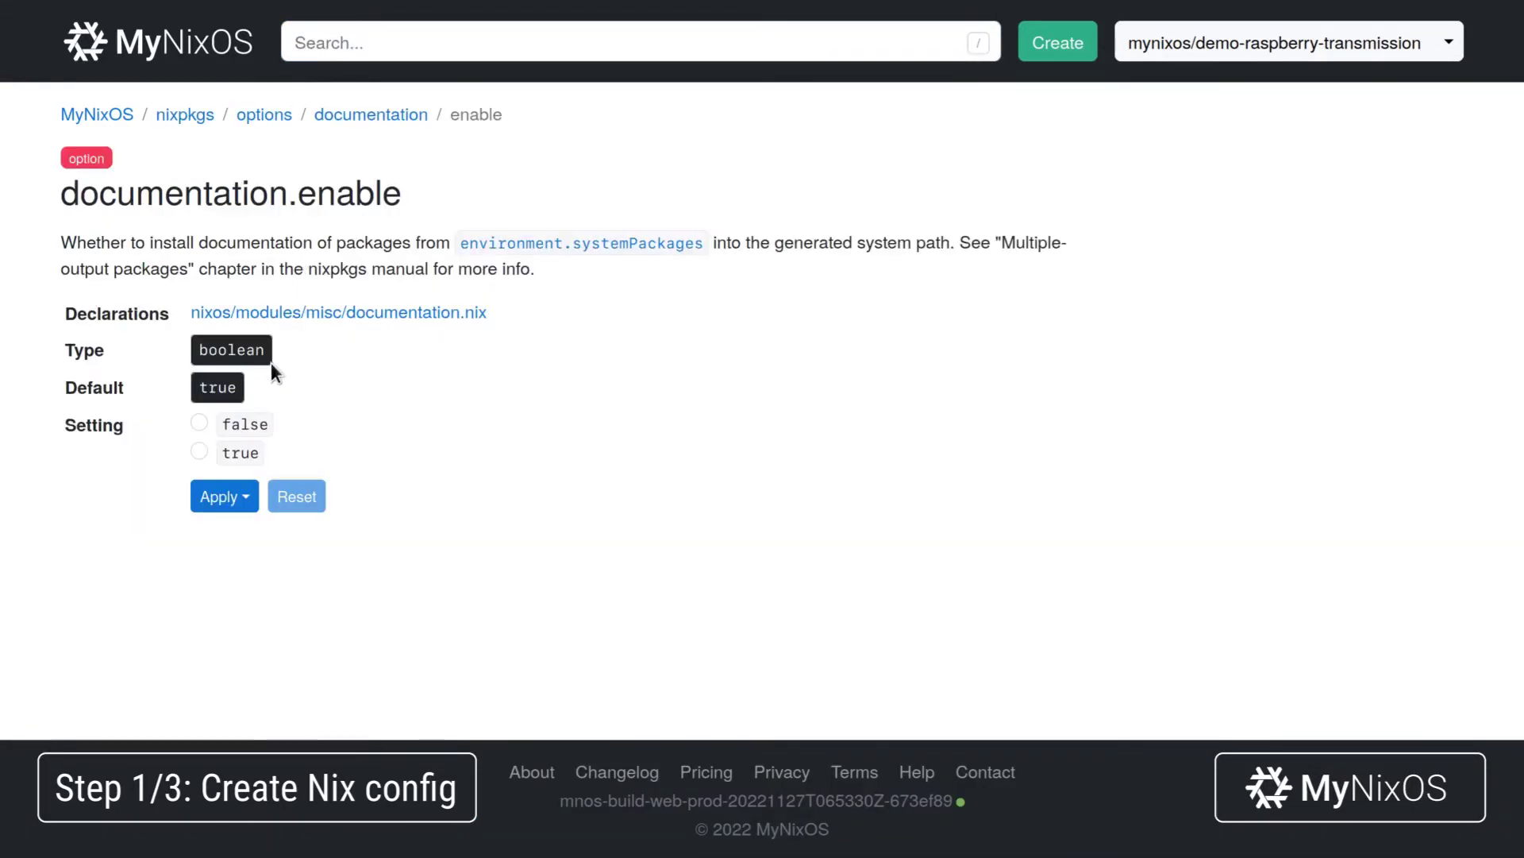
pyautogui.click(230, 421)
pyautogui.click(235, 498)
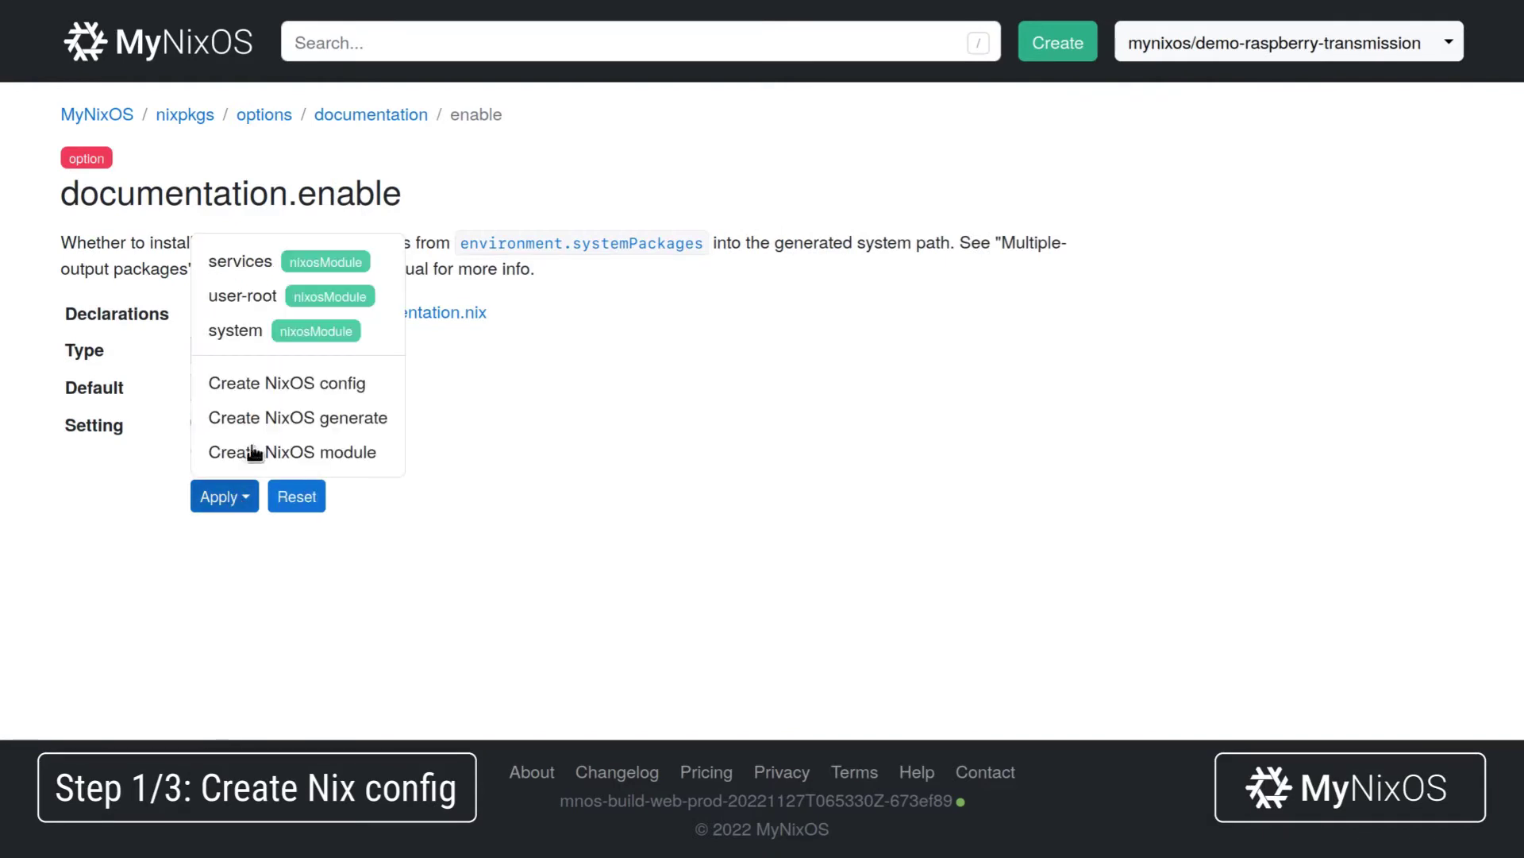
pyautogui.click(305, 330)
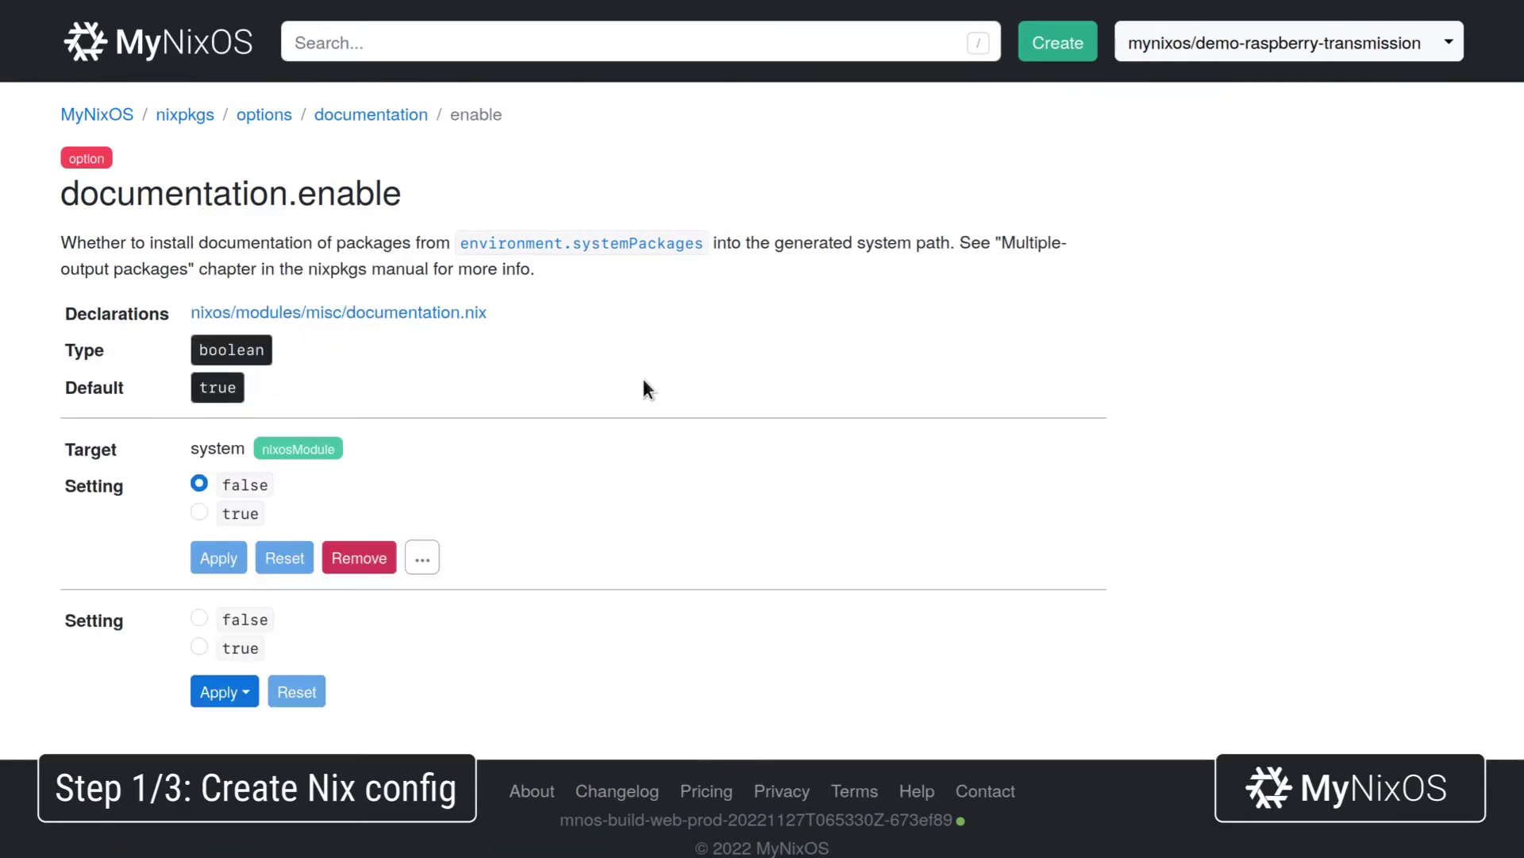
pyautogui.write('/har')
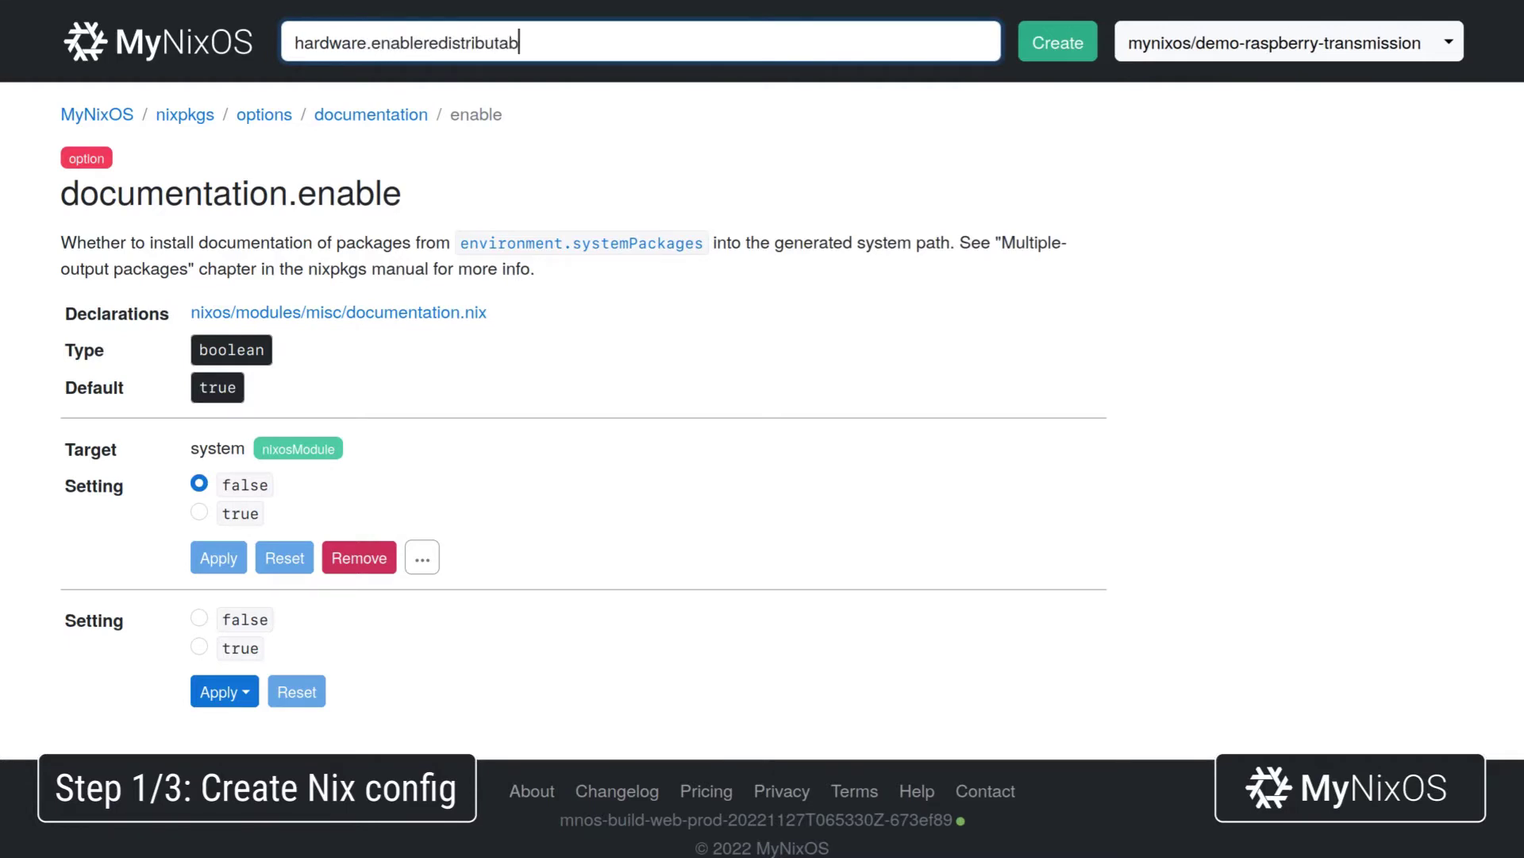
# Set hardware.enableRedistributableFirmware to false in the system module.
pyautogui.press('Return')
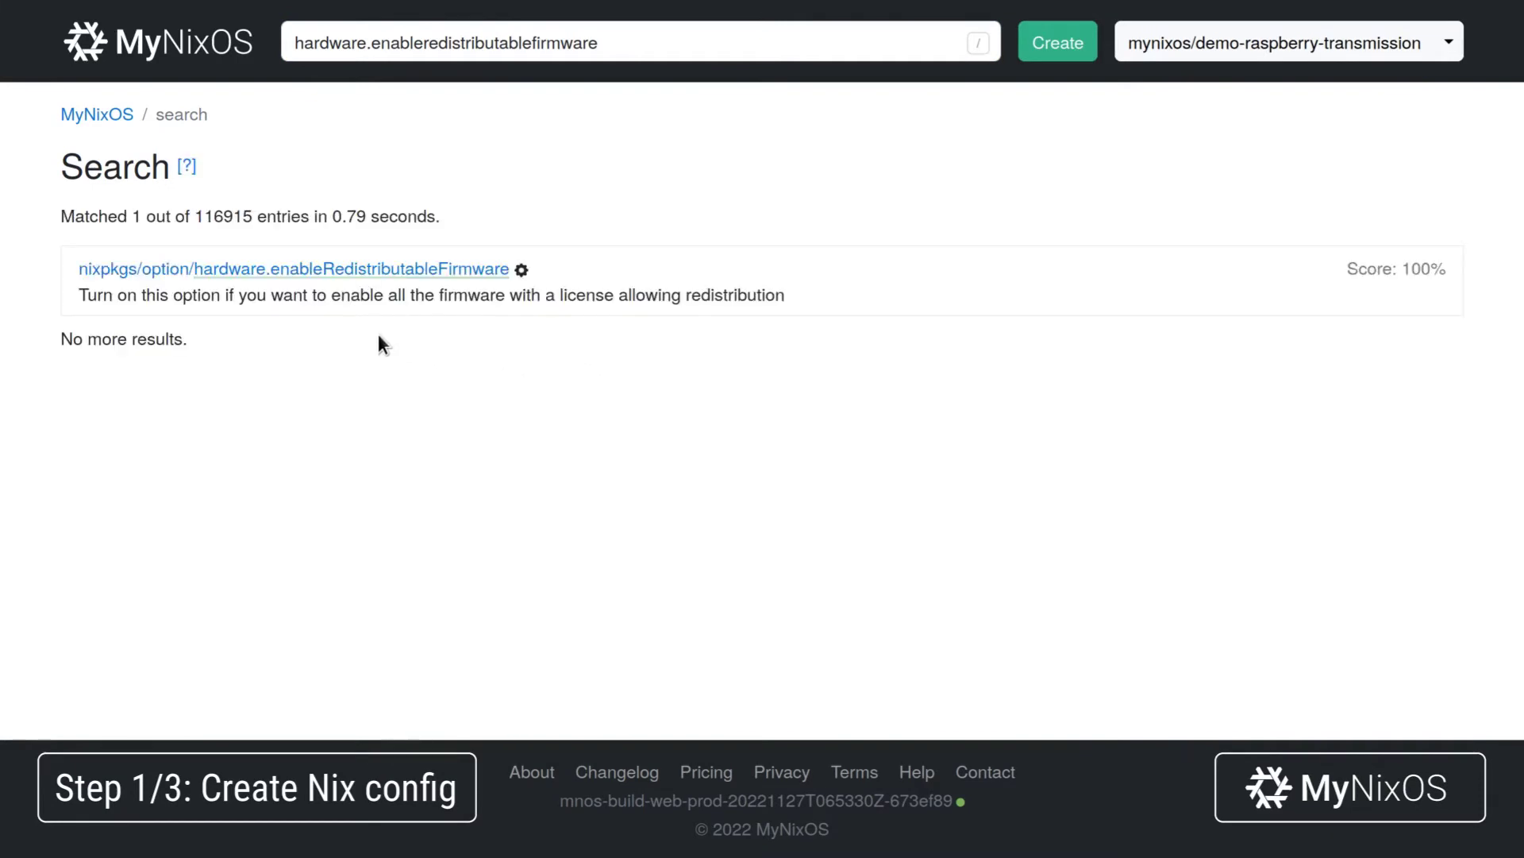
pyautogui.click(314, 270)
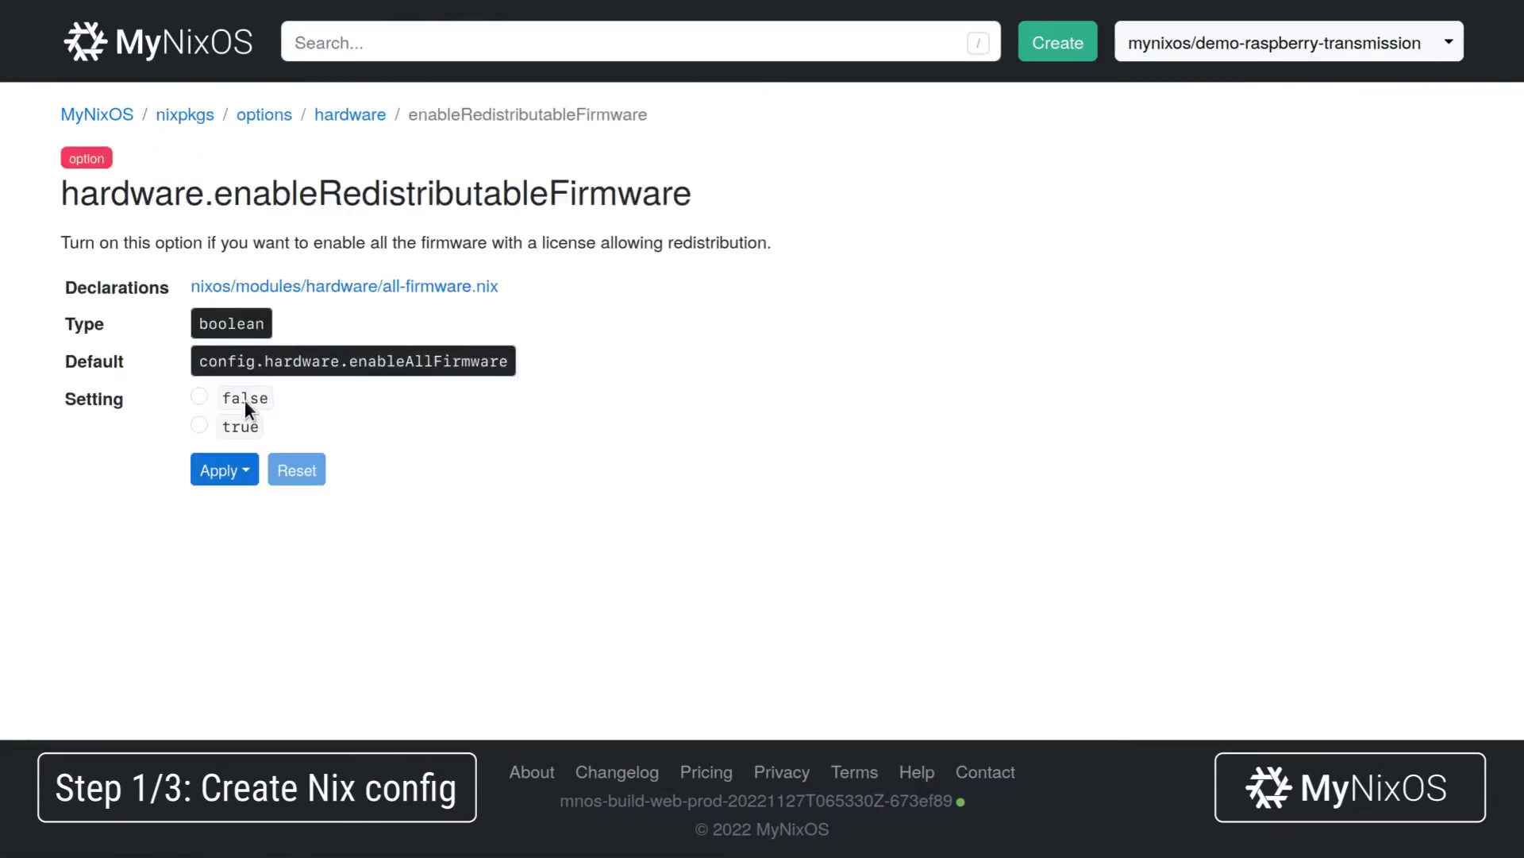
pyautogui.click(244, 399)
pyautogui.click(225, 471)
pyautogui.click(339, 316)
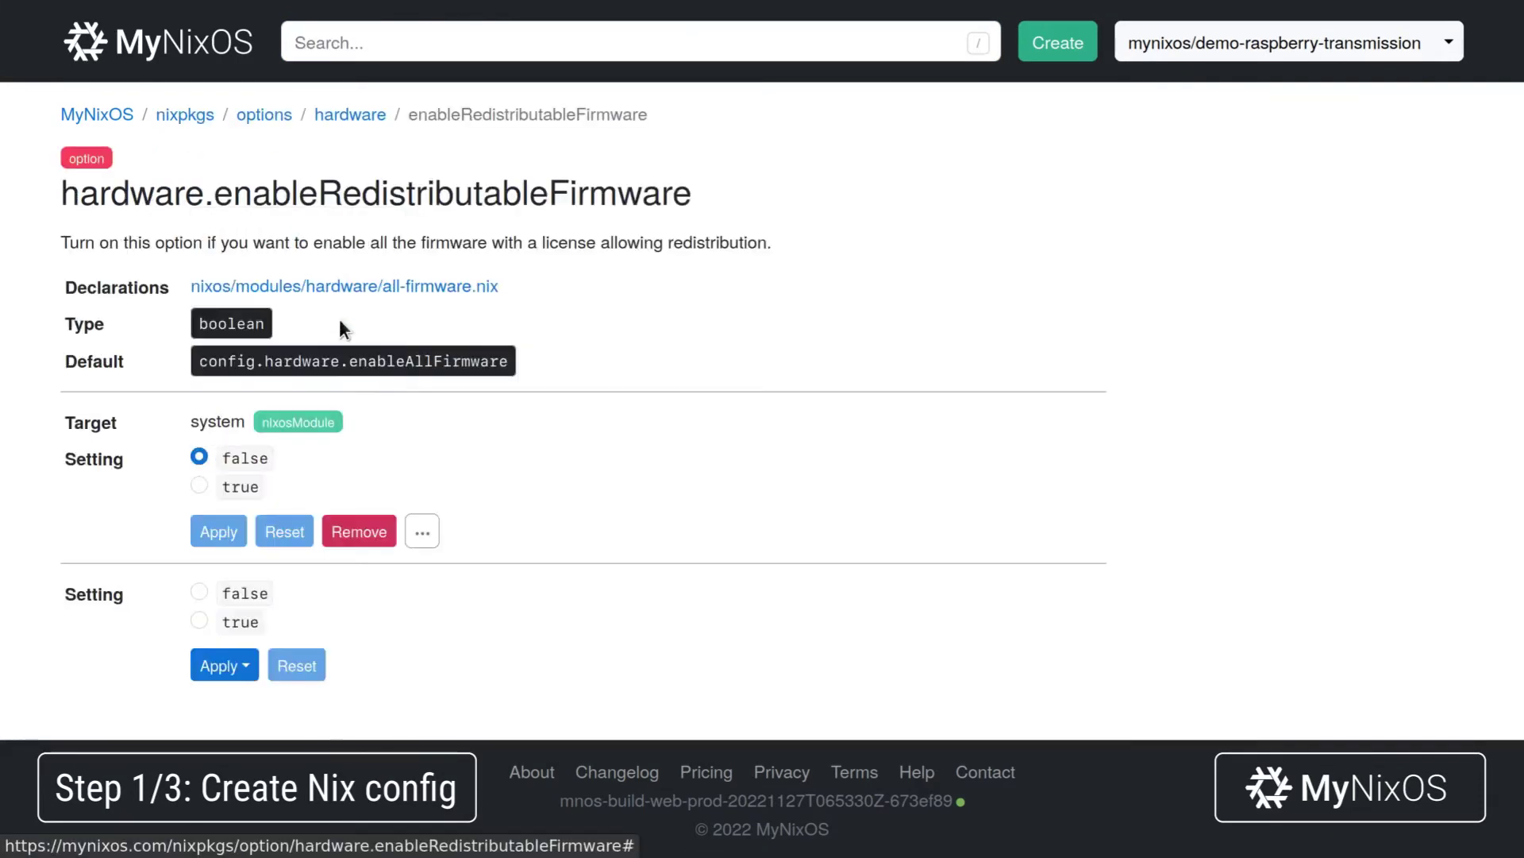
# Force that setting's priority to 50.
pyautogui.click(424, 534)
pyautogui.click(470, 571)
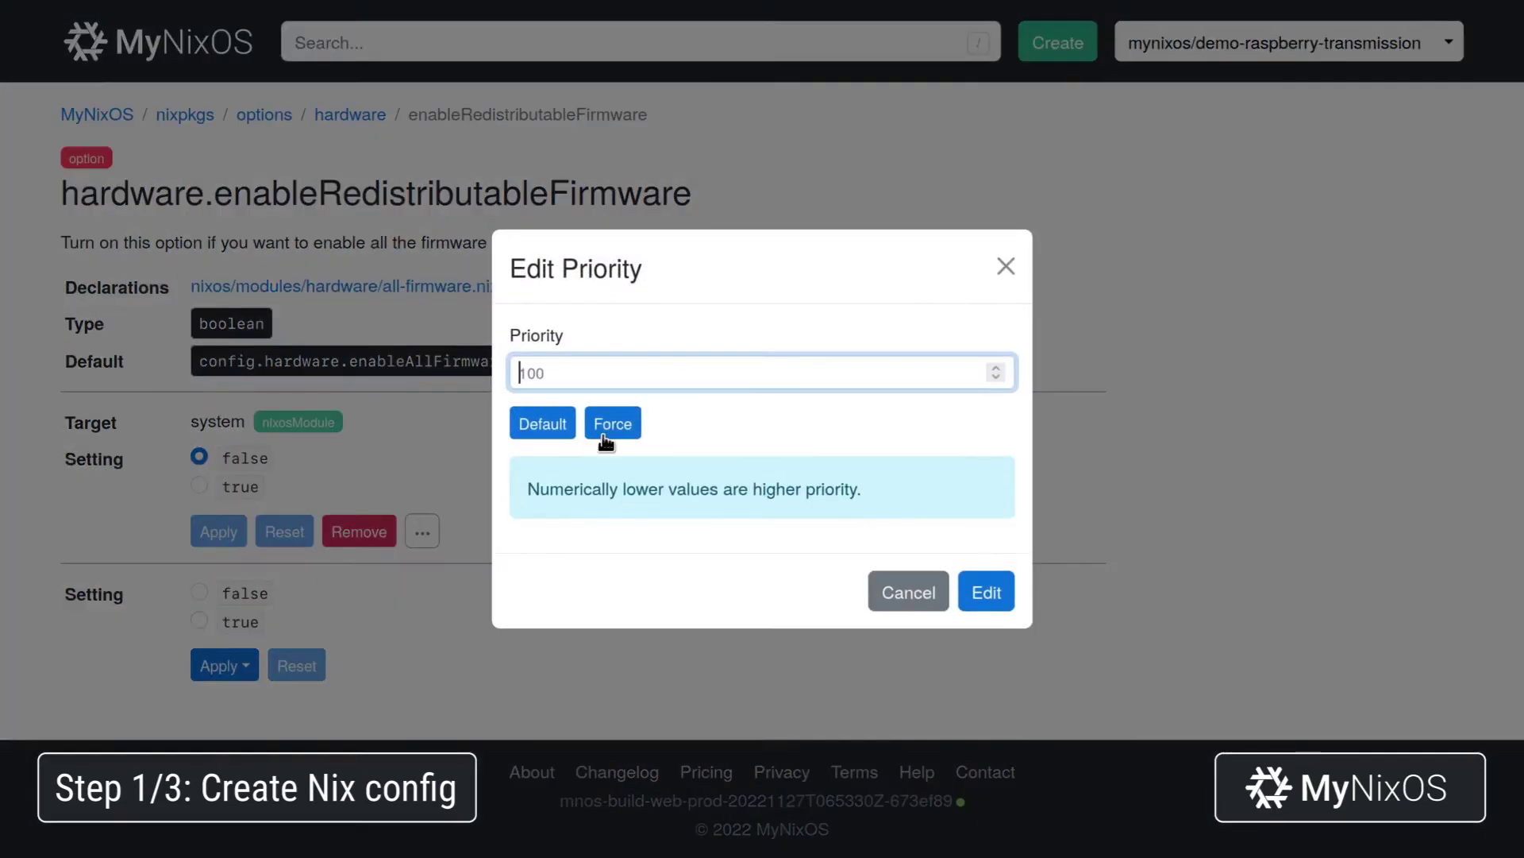
pyautogui.click(605, 434)
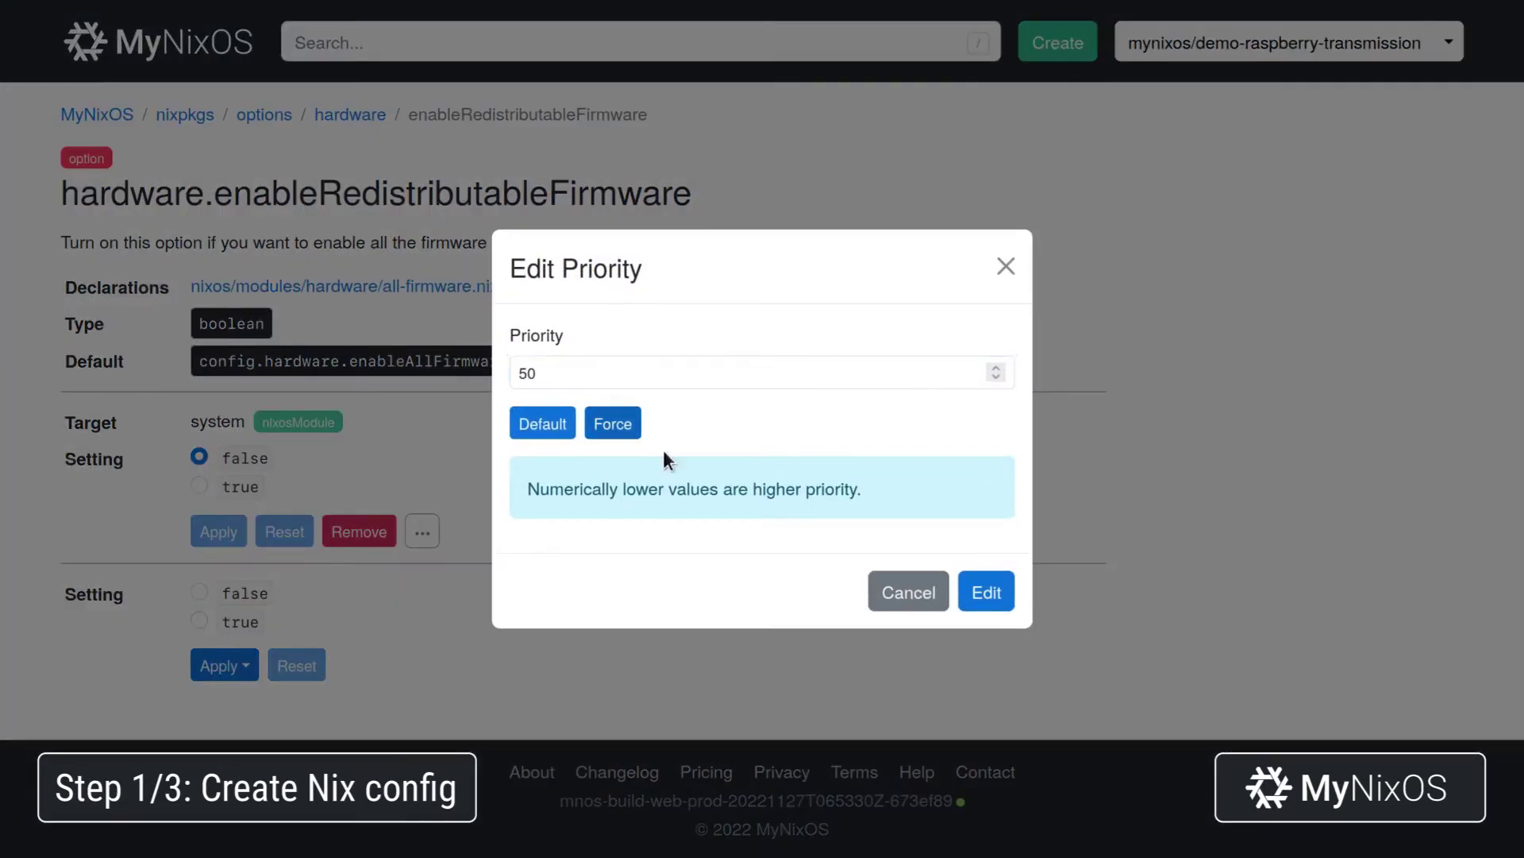
pyautogui.click(1006, 603)
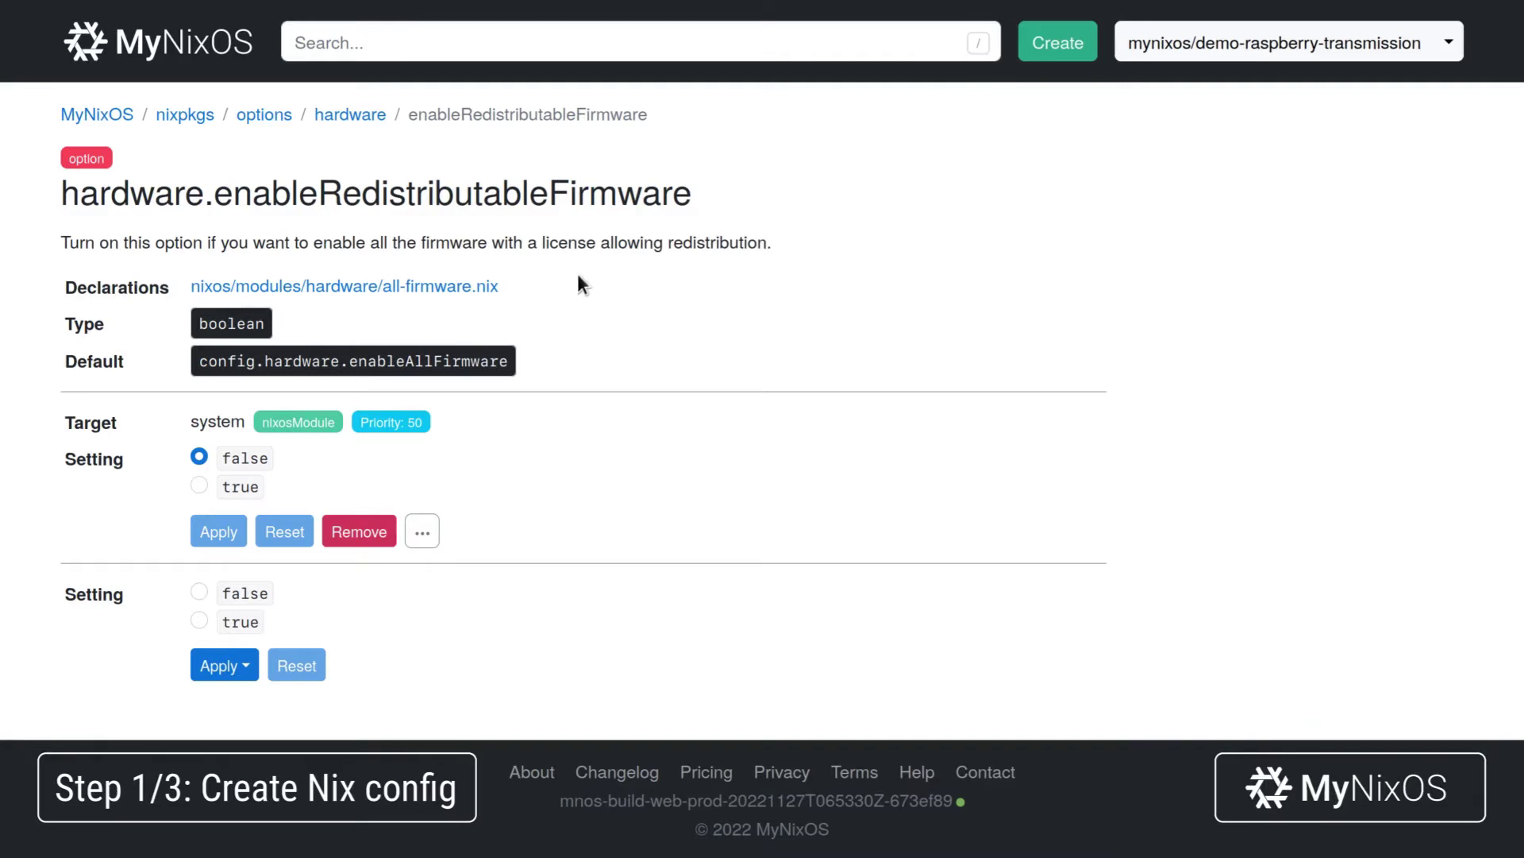
# Set hardware.firmware to a list with pkgs.raspberrypiWirelessFirmware, applied to the system module.
pyautogui.click(358, 115)
pyautogui.scroll(-10, 455, 411)
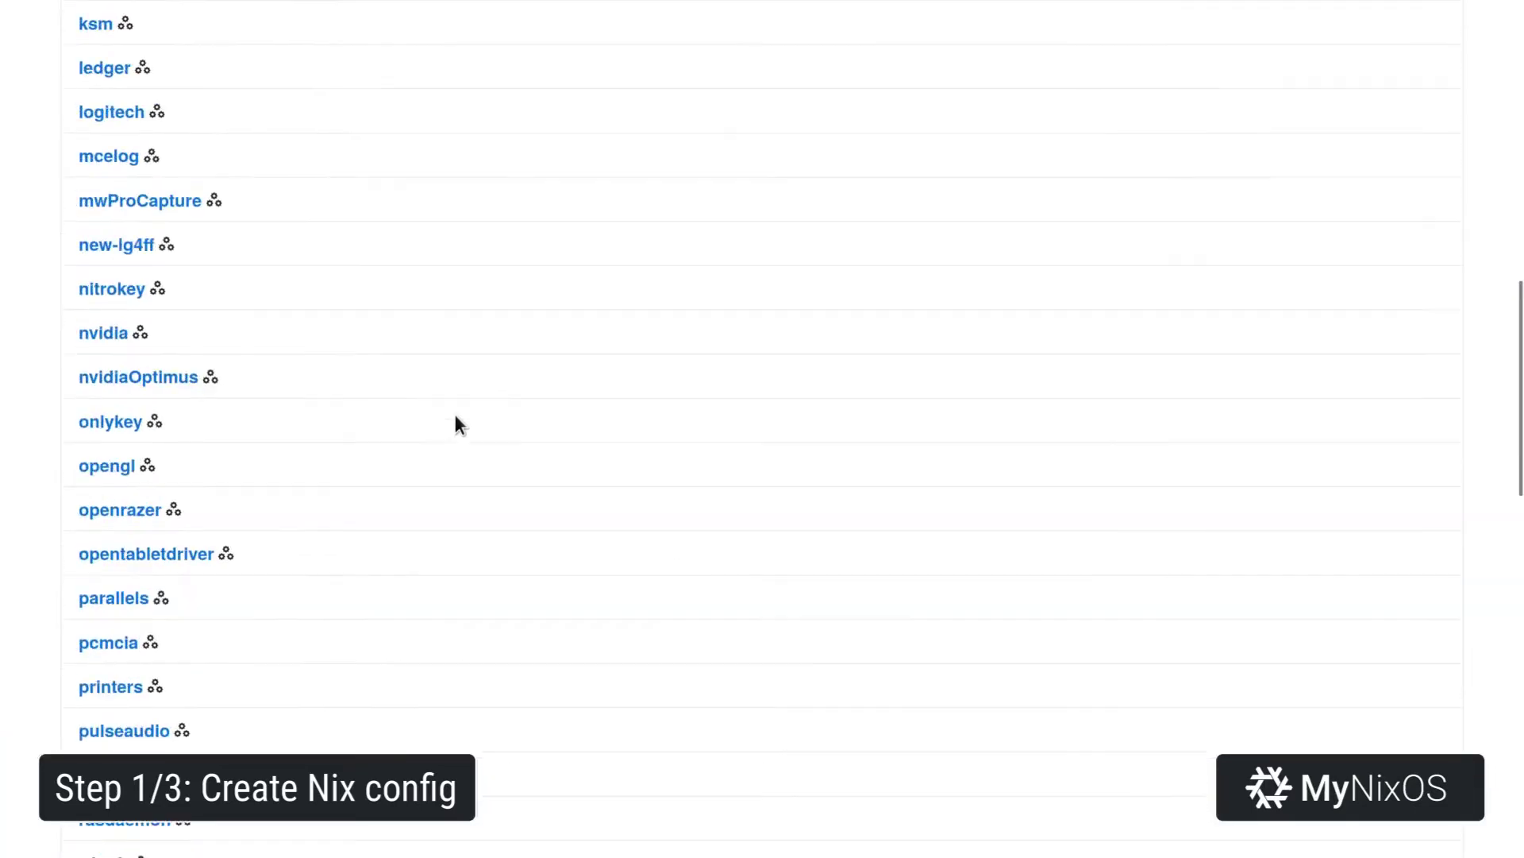
pyautogui.scroll(-15, 454, 412)
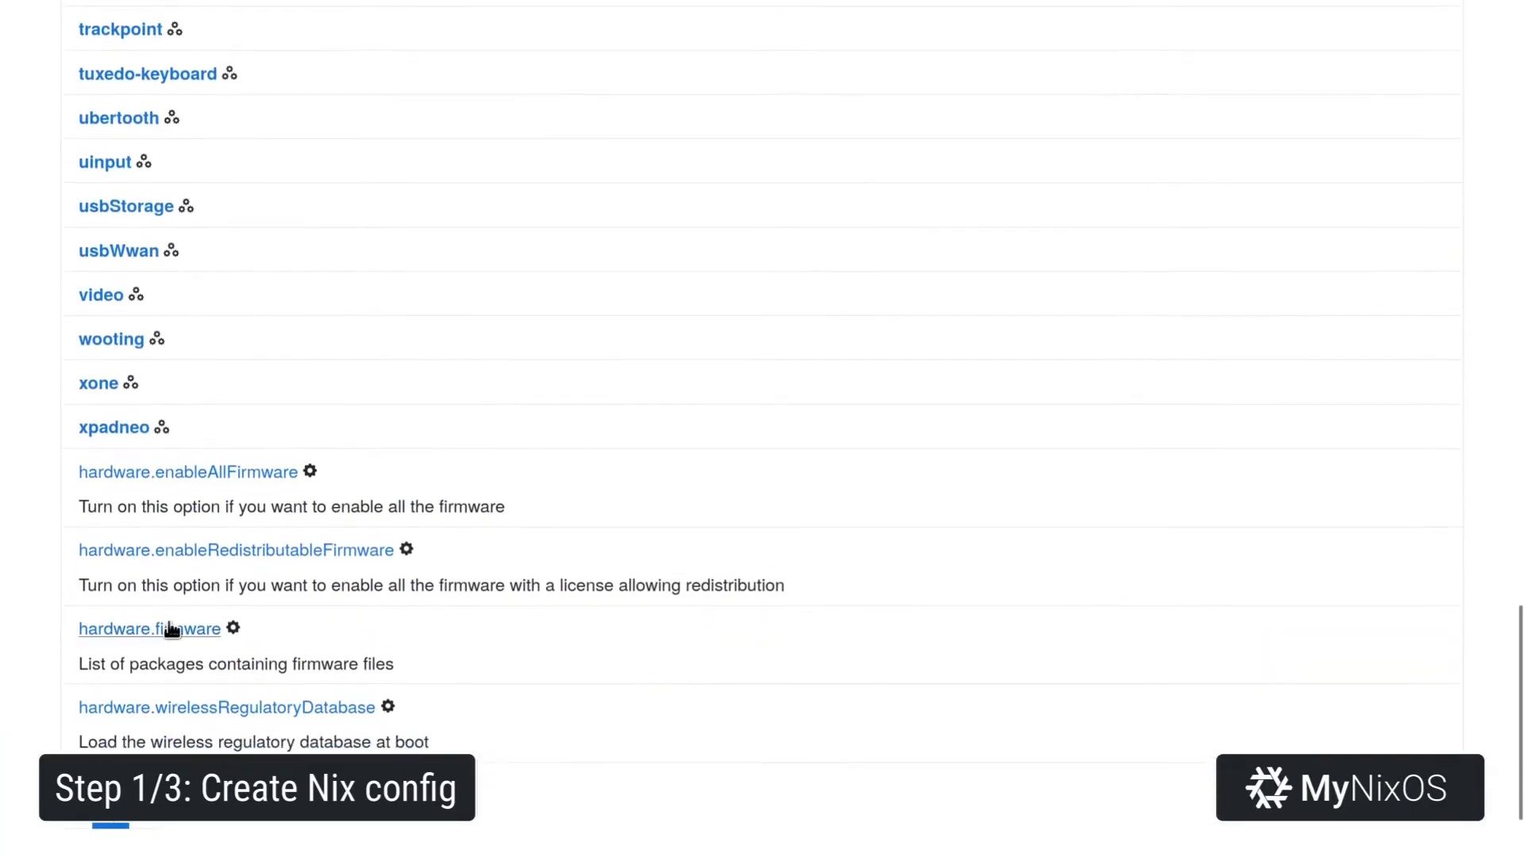
pyautogui.click(172, 629)
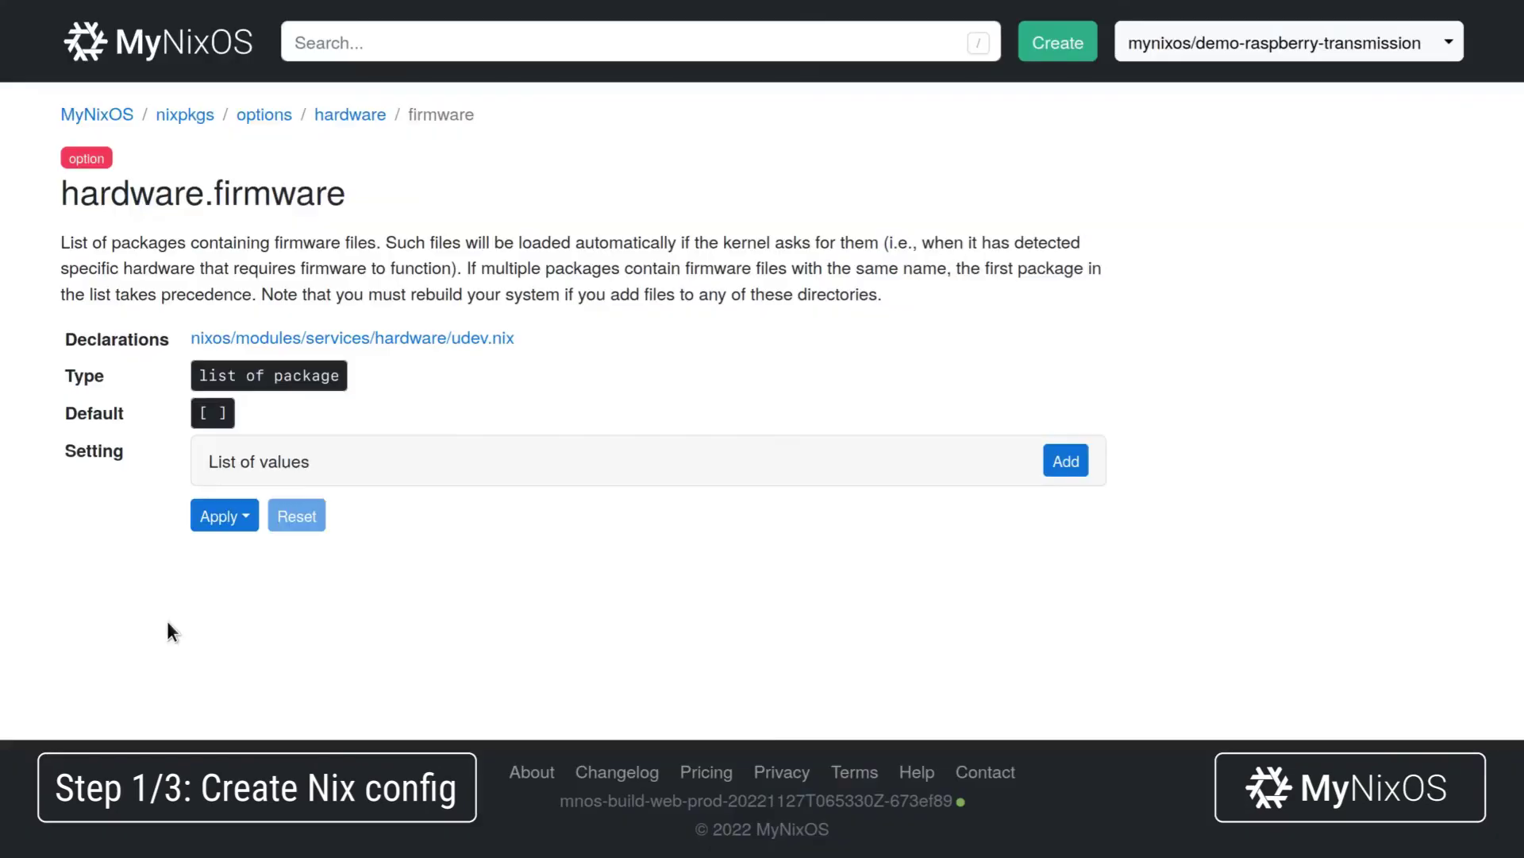
pyautogui.click(1045, 455)
pyautogui.click(815, 537)
pyautogui.write('pk')
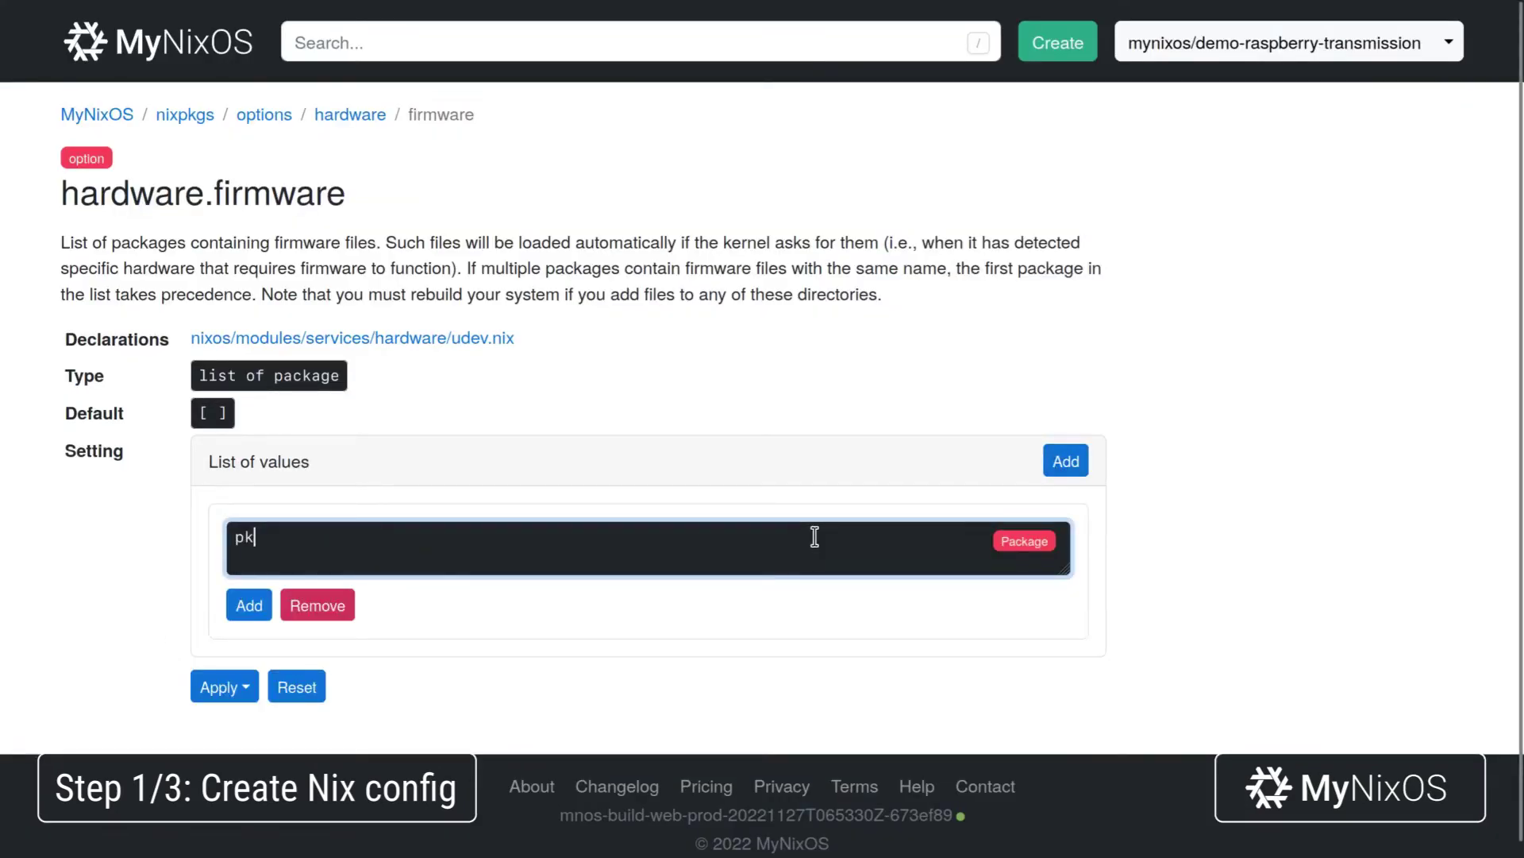
pyautogui.write('gs.raspberry')
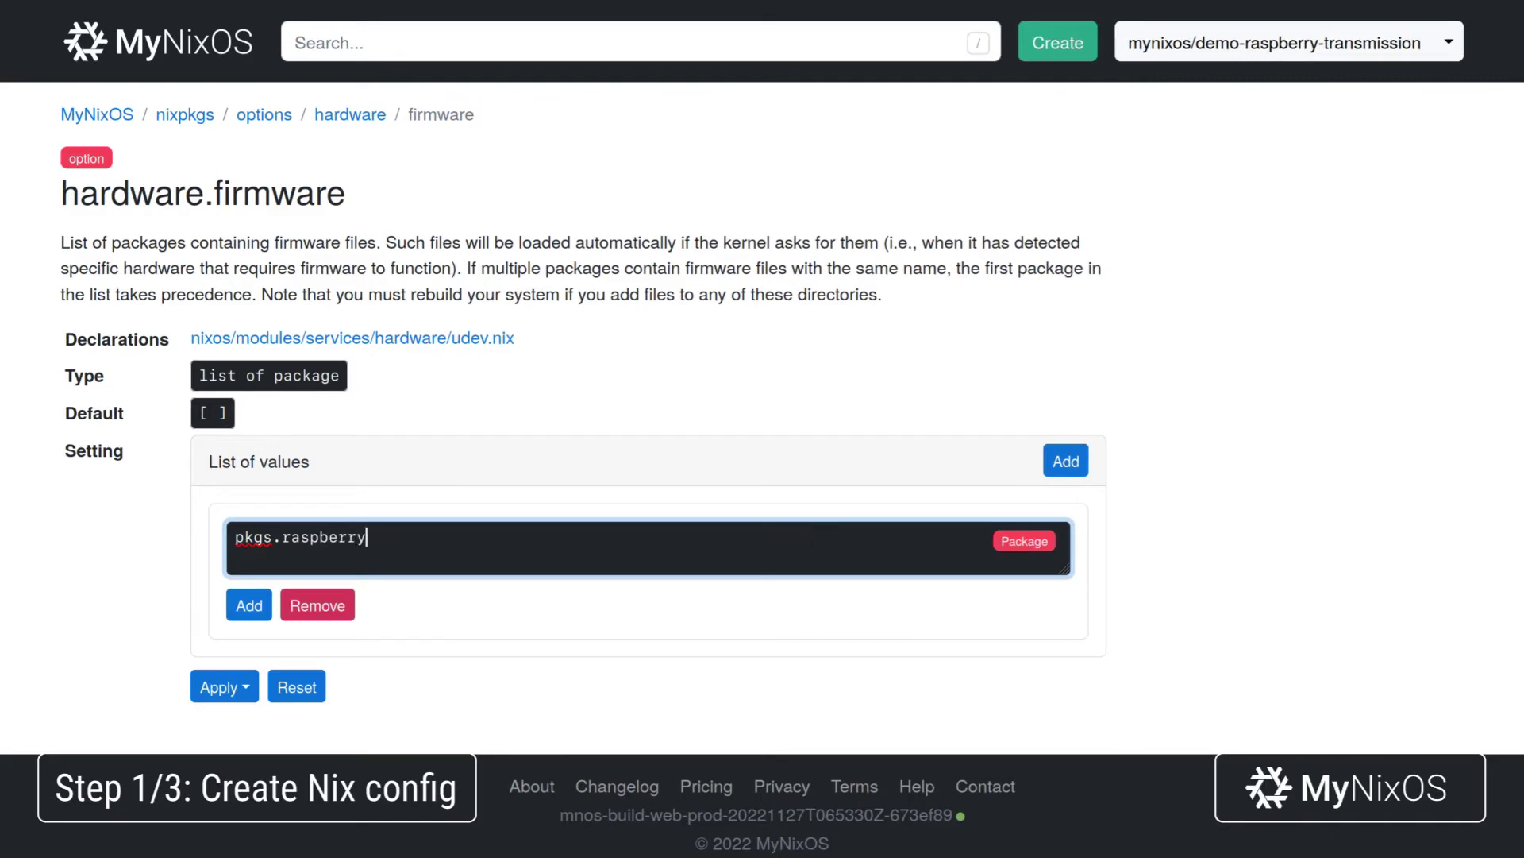
pyautogui.write('ssFirmware')
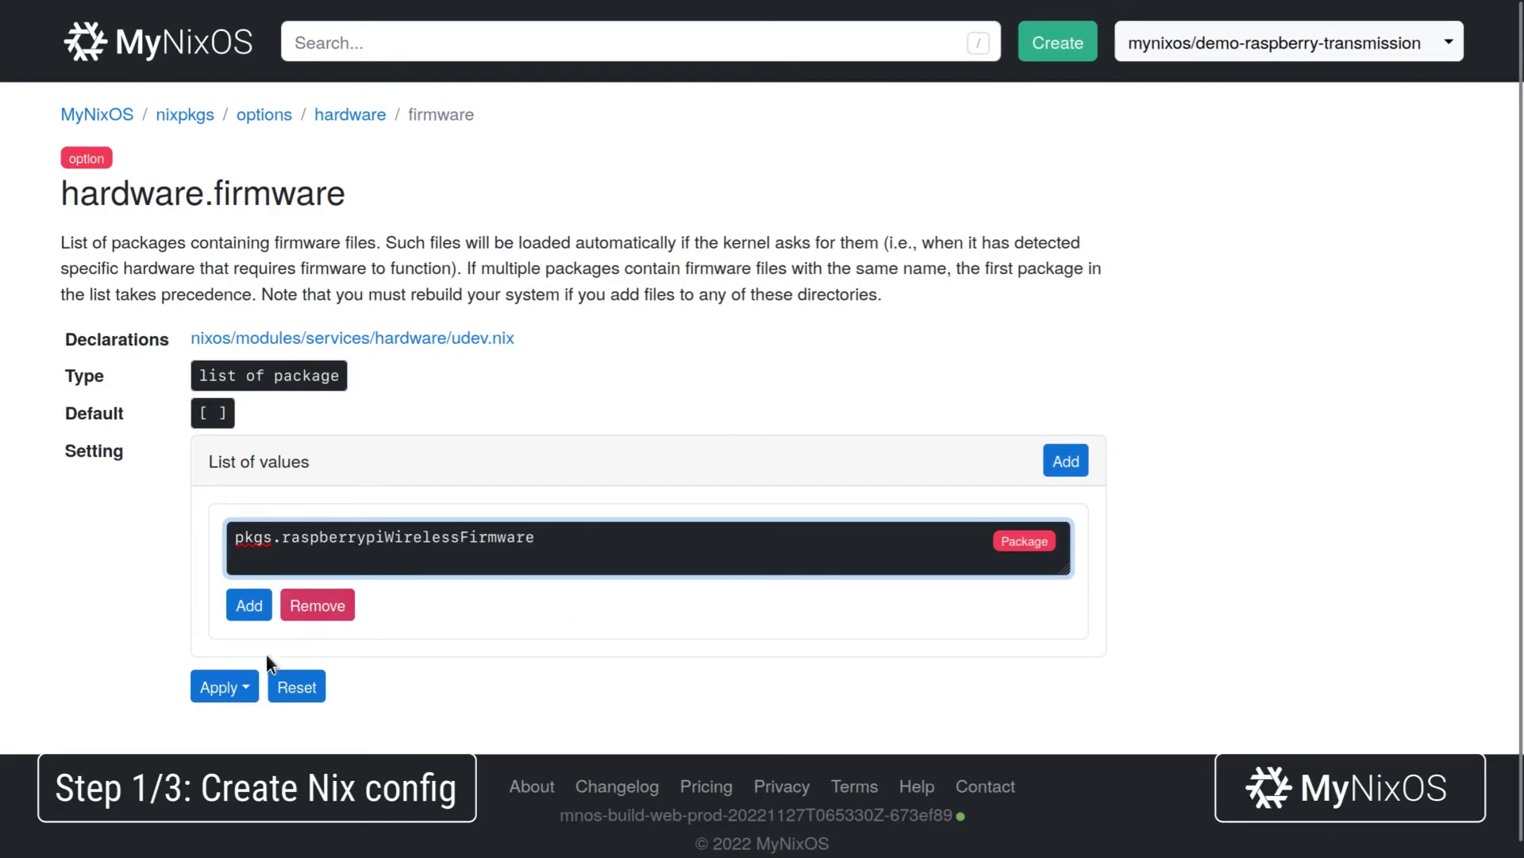
pyautogui.click(213, 687)
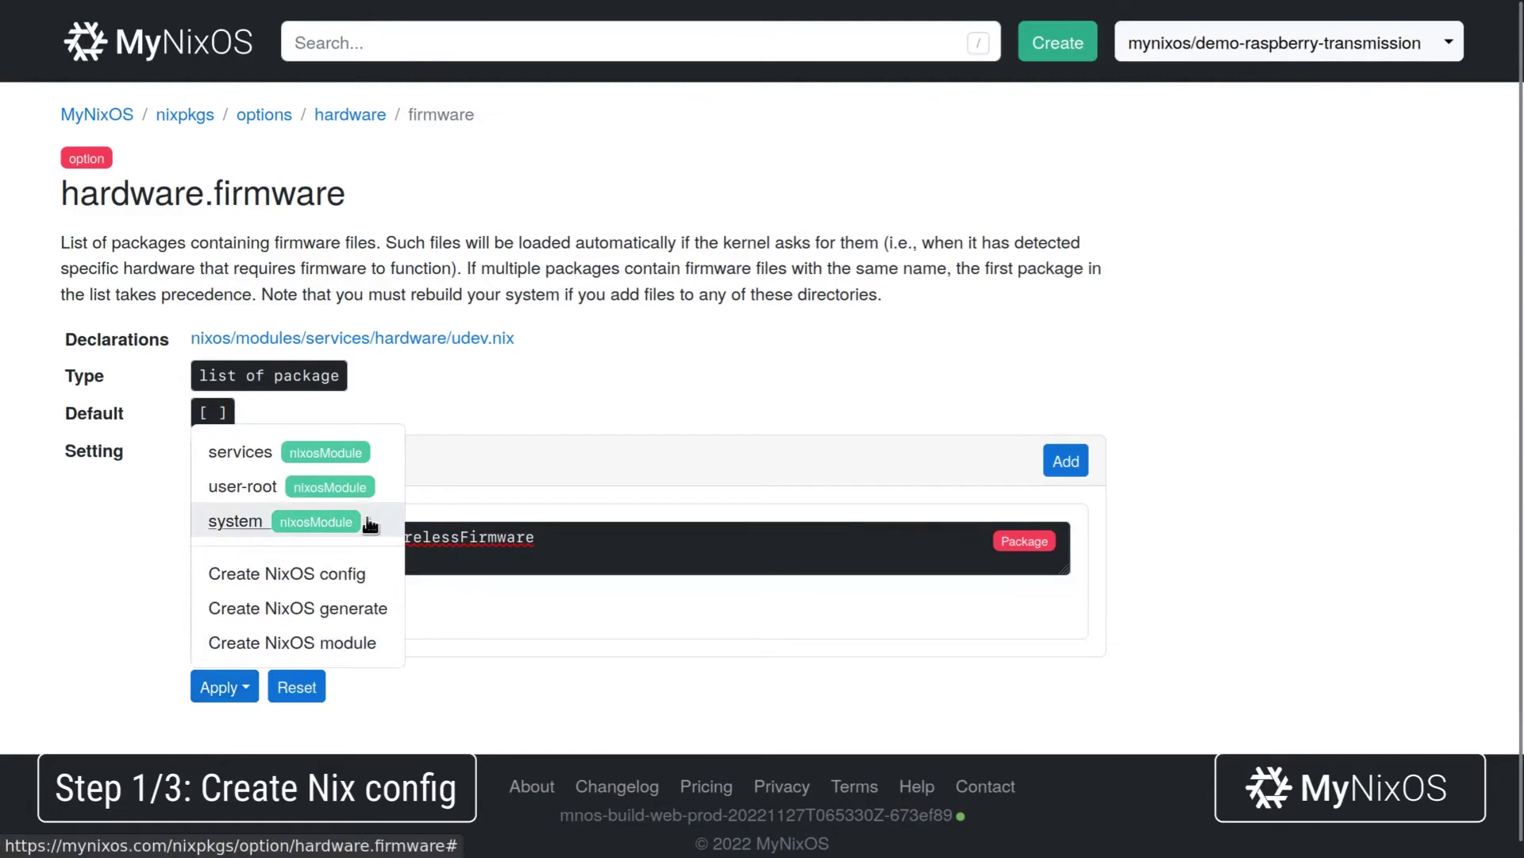
pyautogui.click(236, 521)
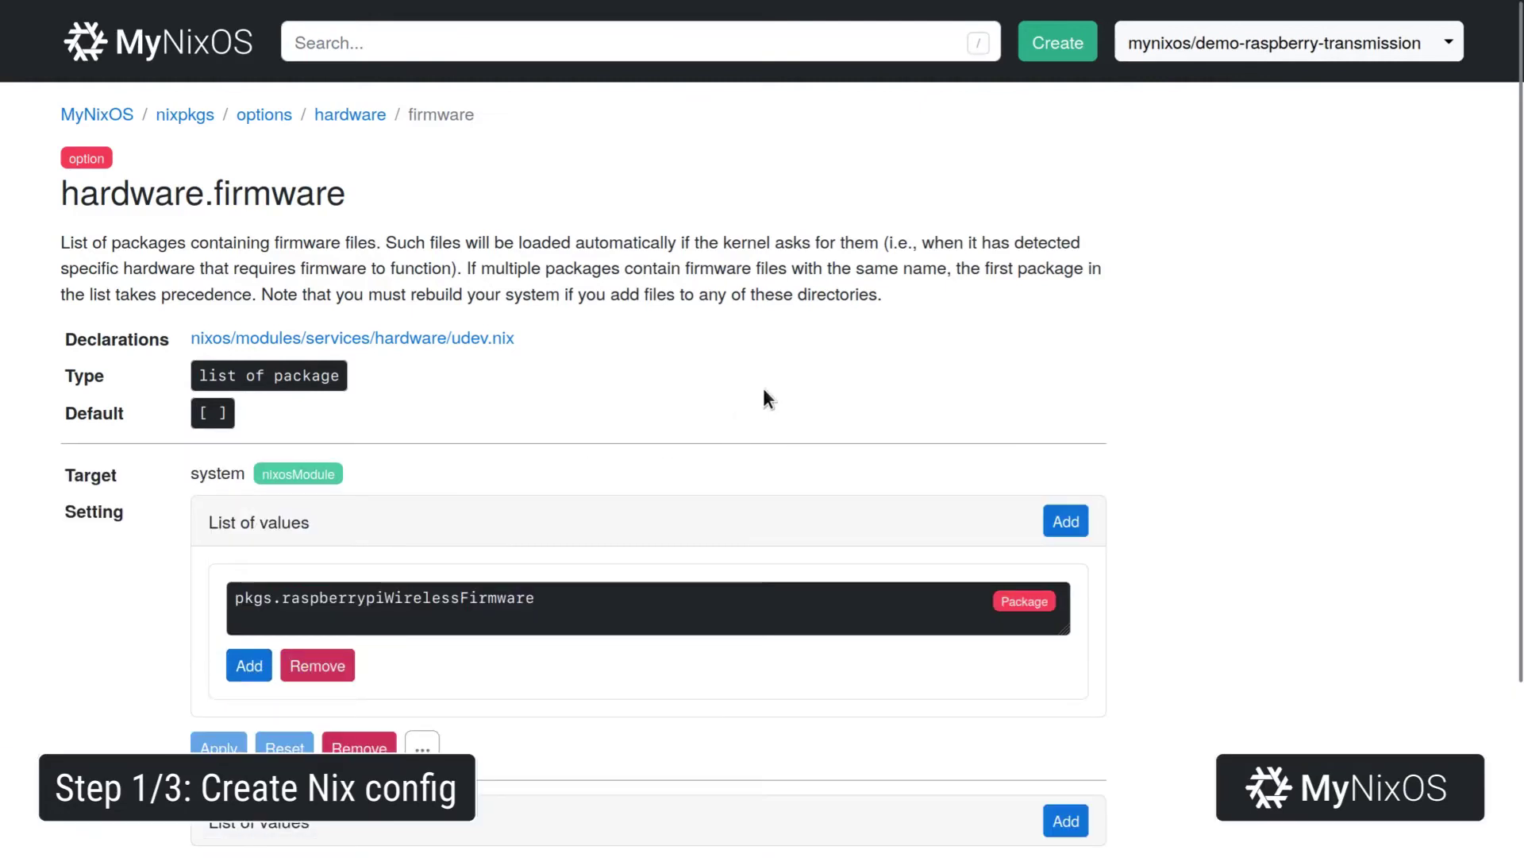
pyautogui.press('/')
# Set networking.wireless.enable to Enable in the system module.
pyautogui.write('networking.')
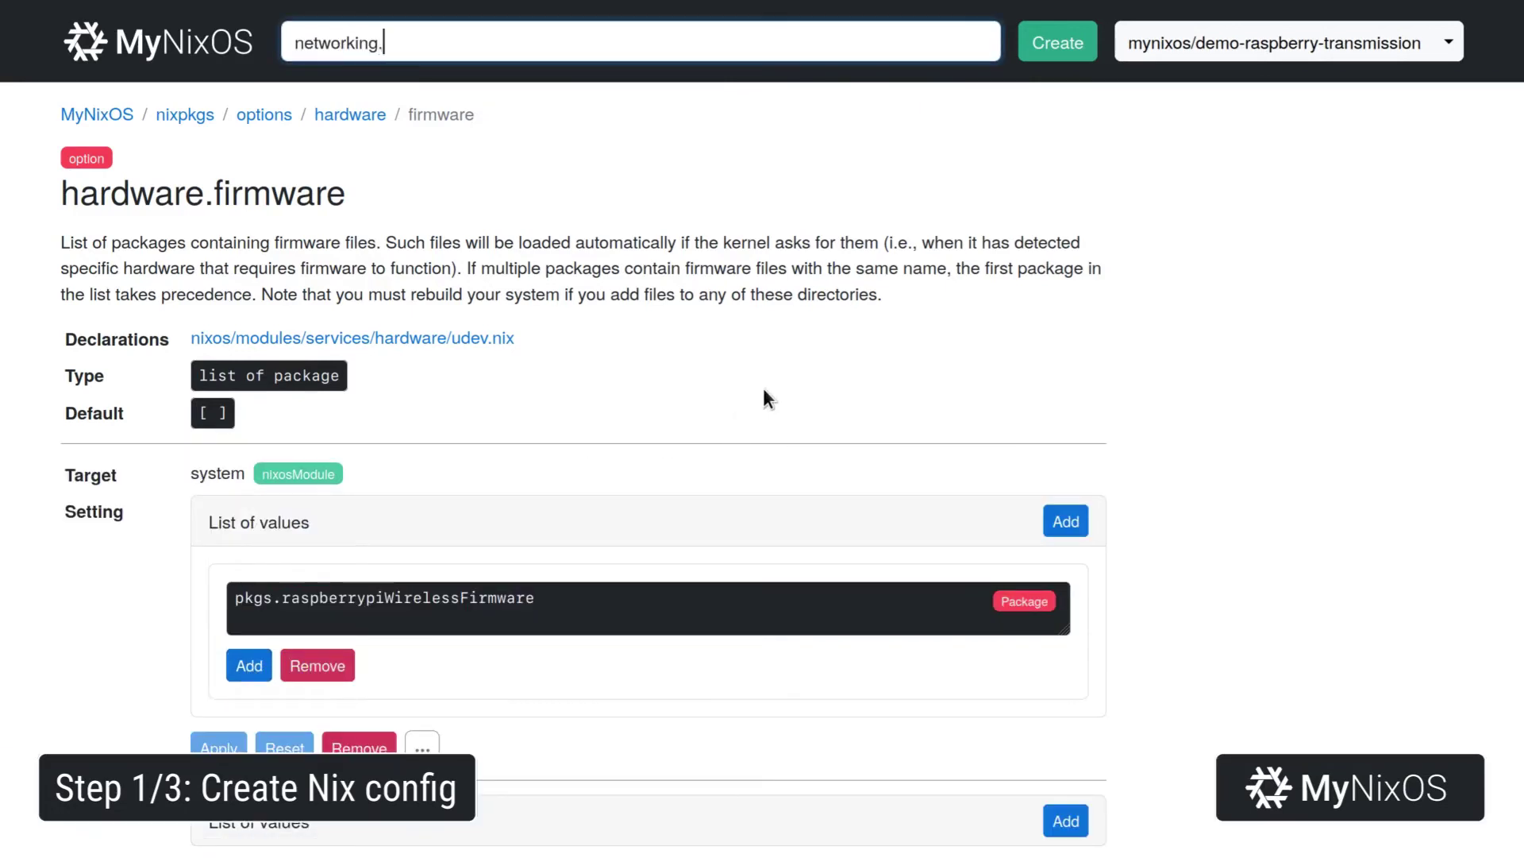
pyautogui.write('wireless.enable')
pyautogui.press('Return')
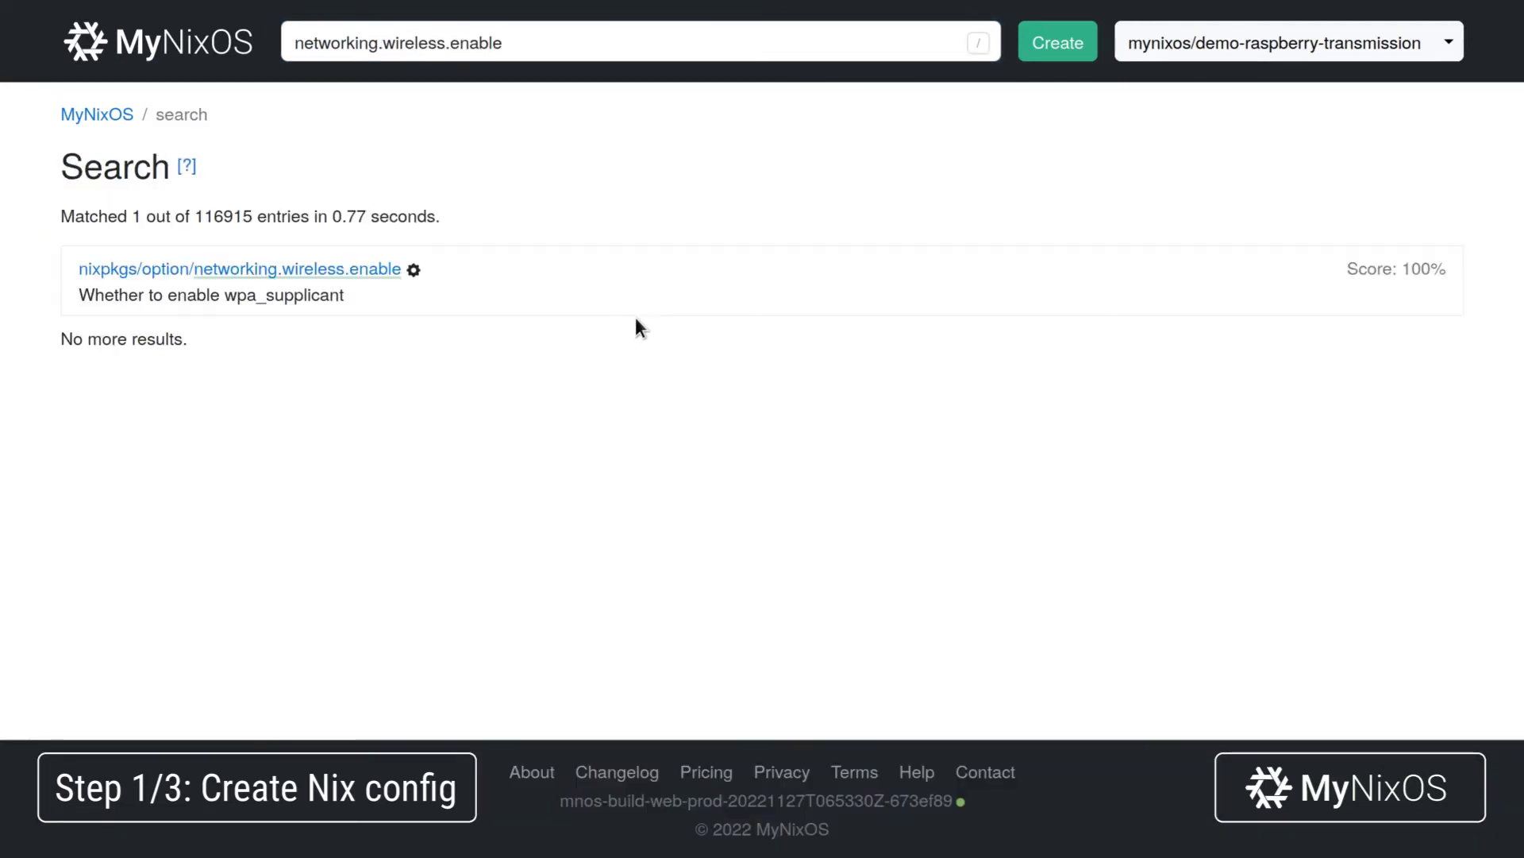
pyautogui.click(381, 270)
pyautogui.click(239, 462)
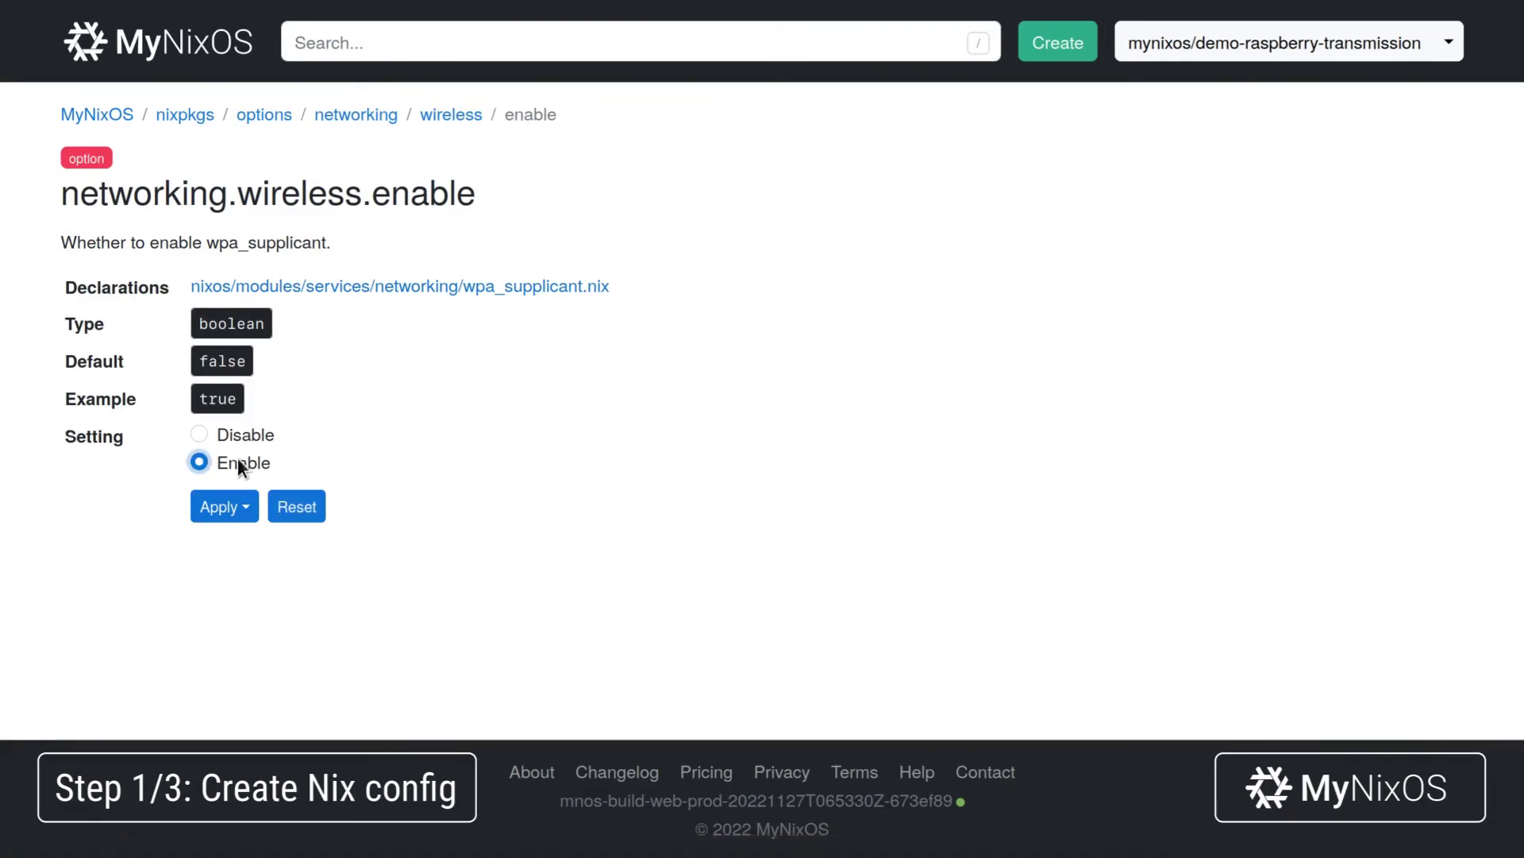
pyautogui.click(230, 513)
pyautogui.click(307, 350)
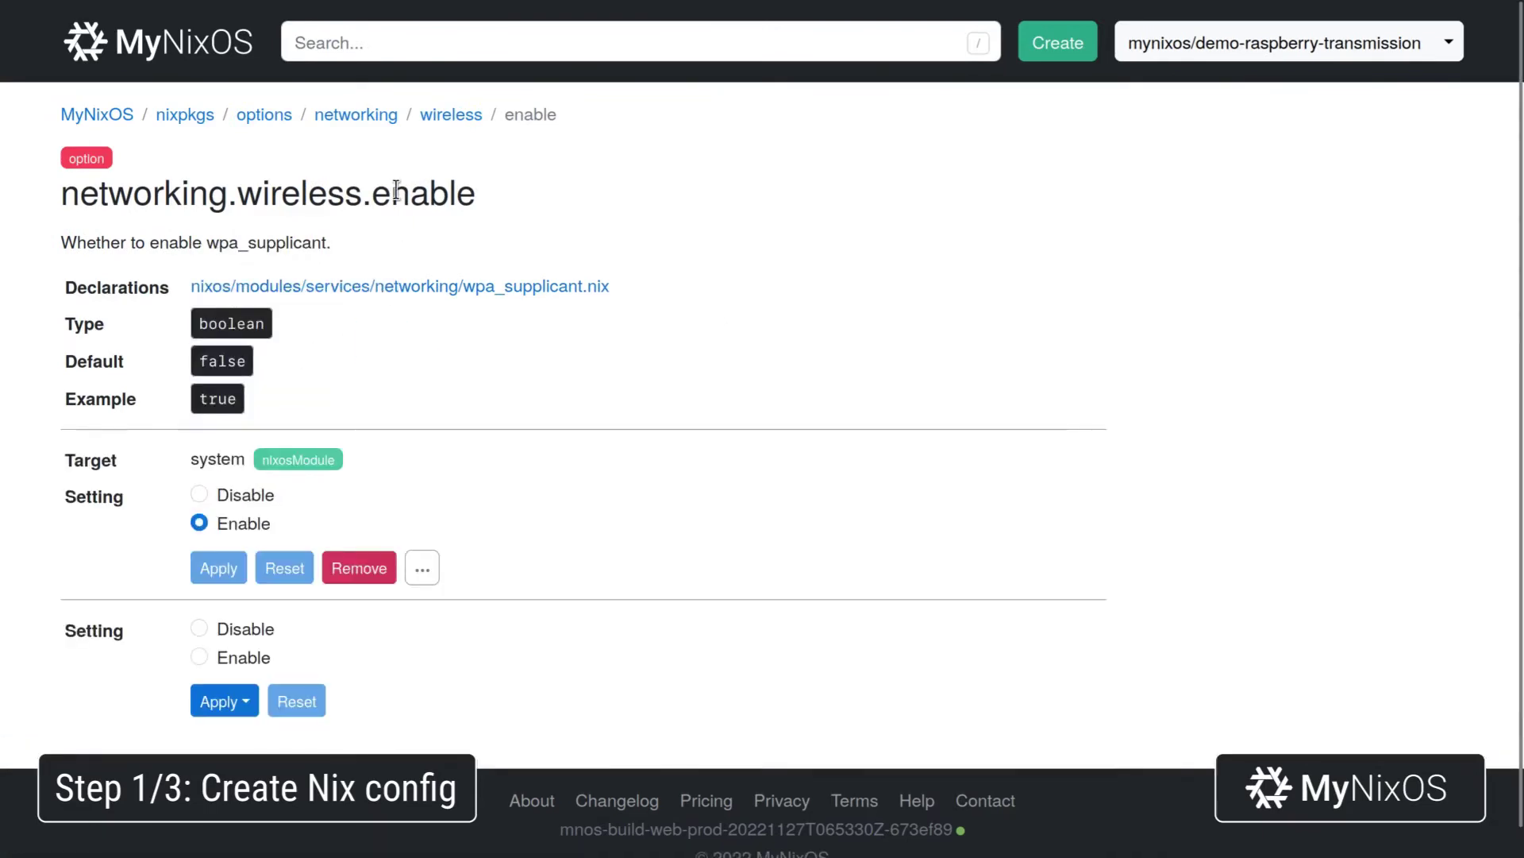
# Browse to the networking.wireless.networks.<name> options.
pyautogui.click(452, 117)
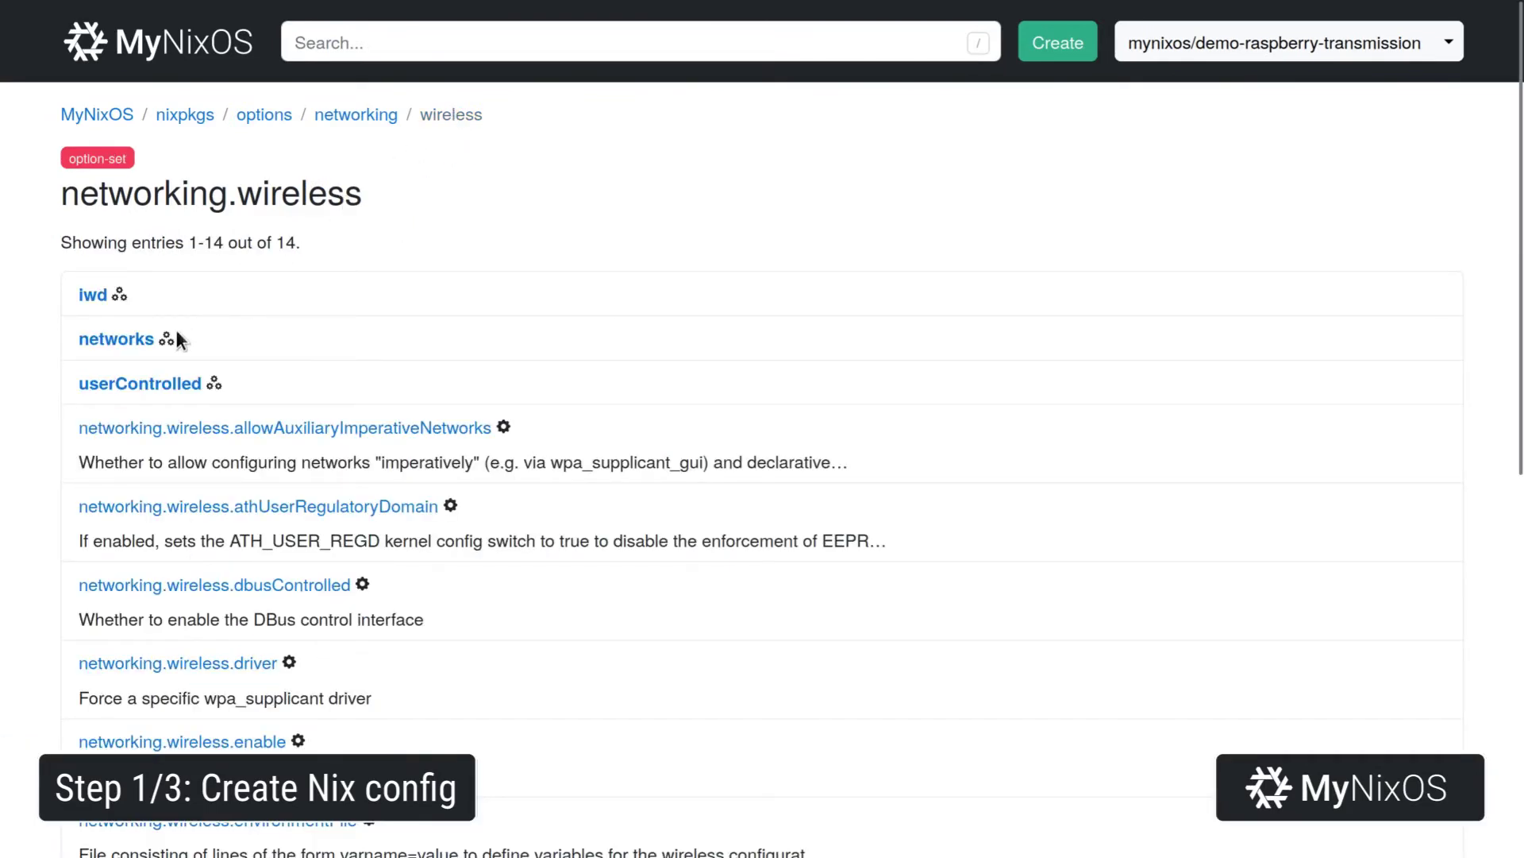
pyautogui.click(147, 339)
pyautogui.click(126, 297)
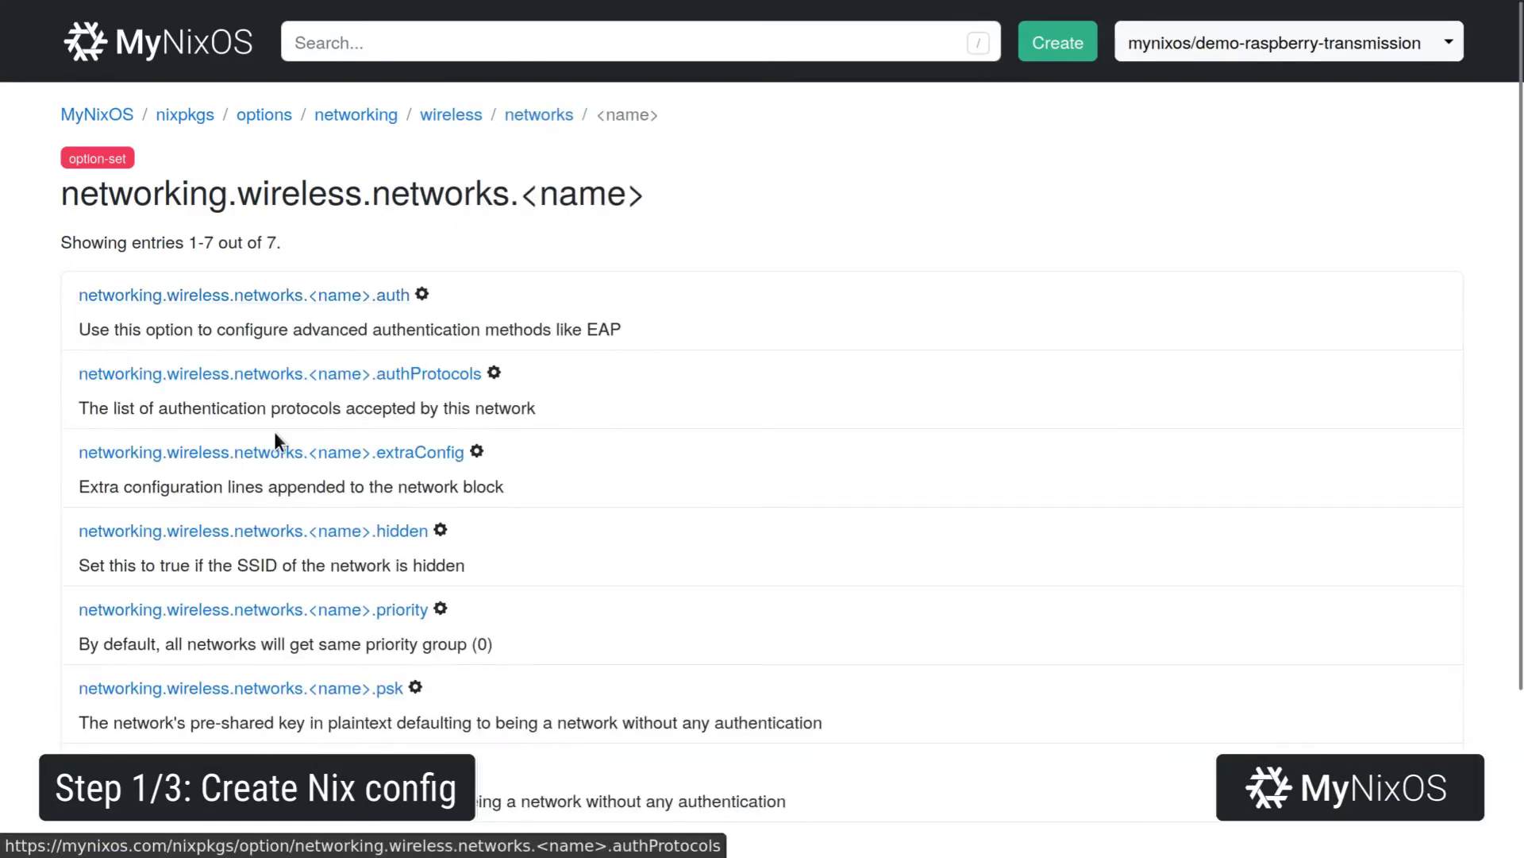
# Add the mynixos wireless network and its pre-shared key to the system module.
pyautogui.click(350, 689)
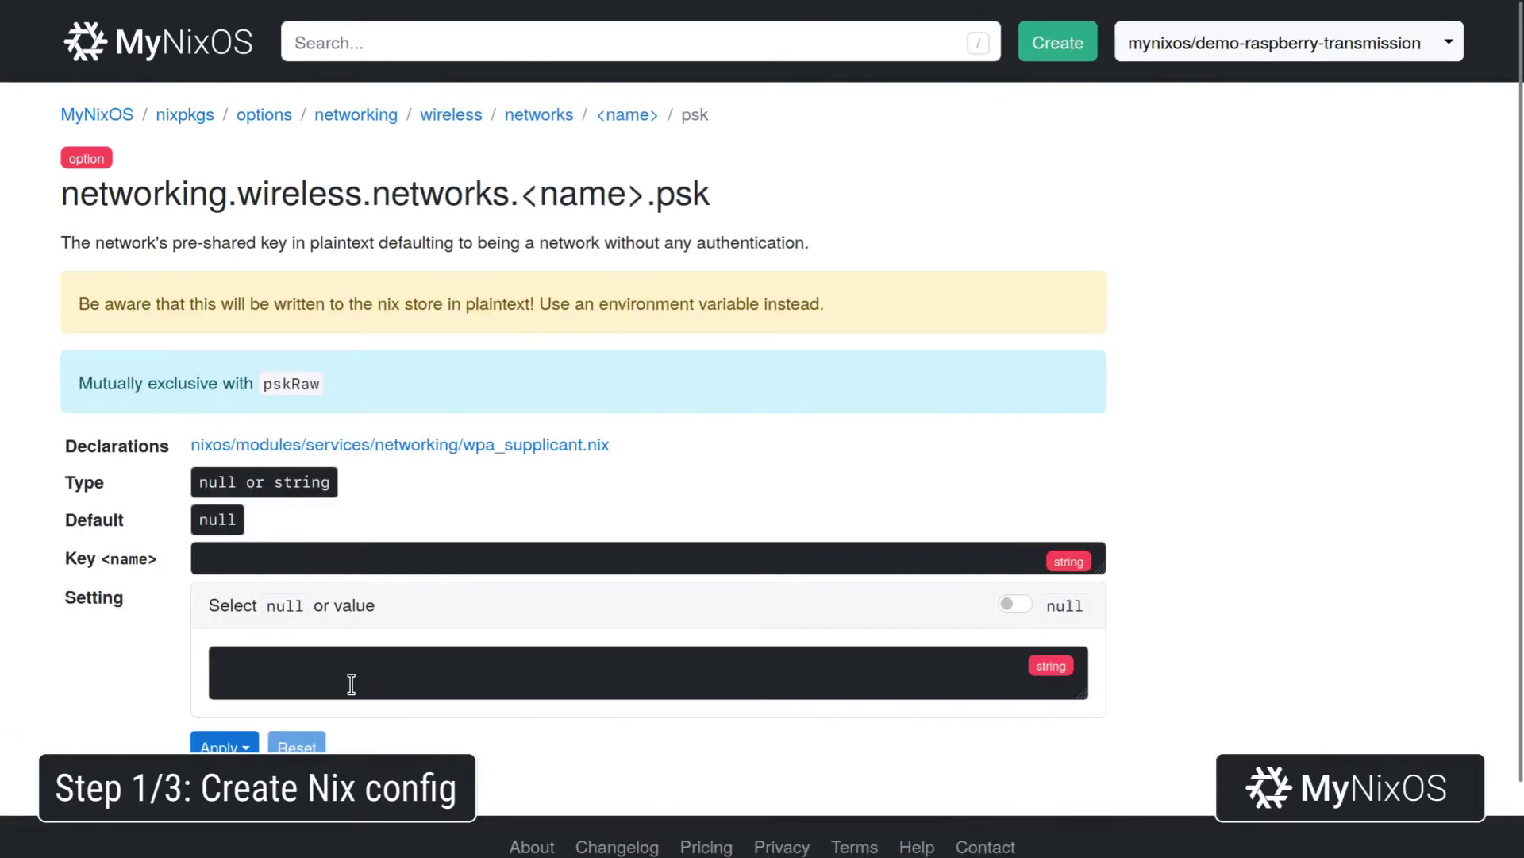
pyautogui.click(456, 562)
pyautogui.write('mynix')
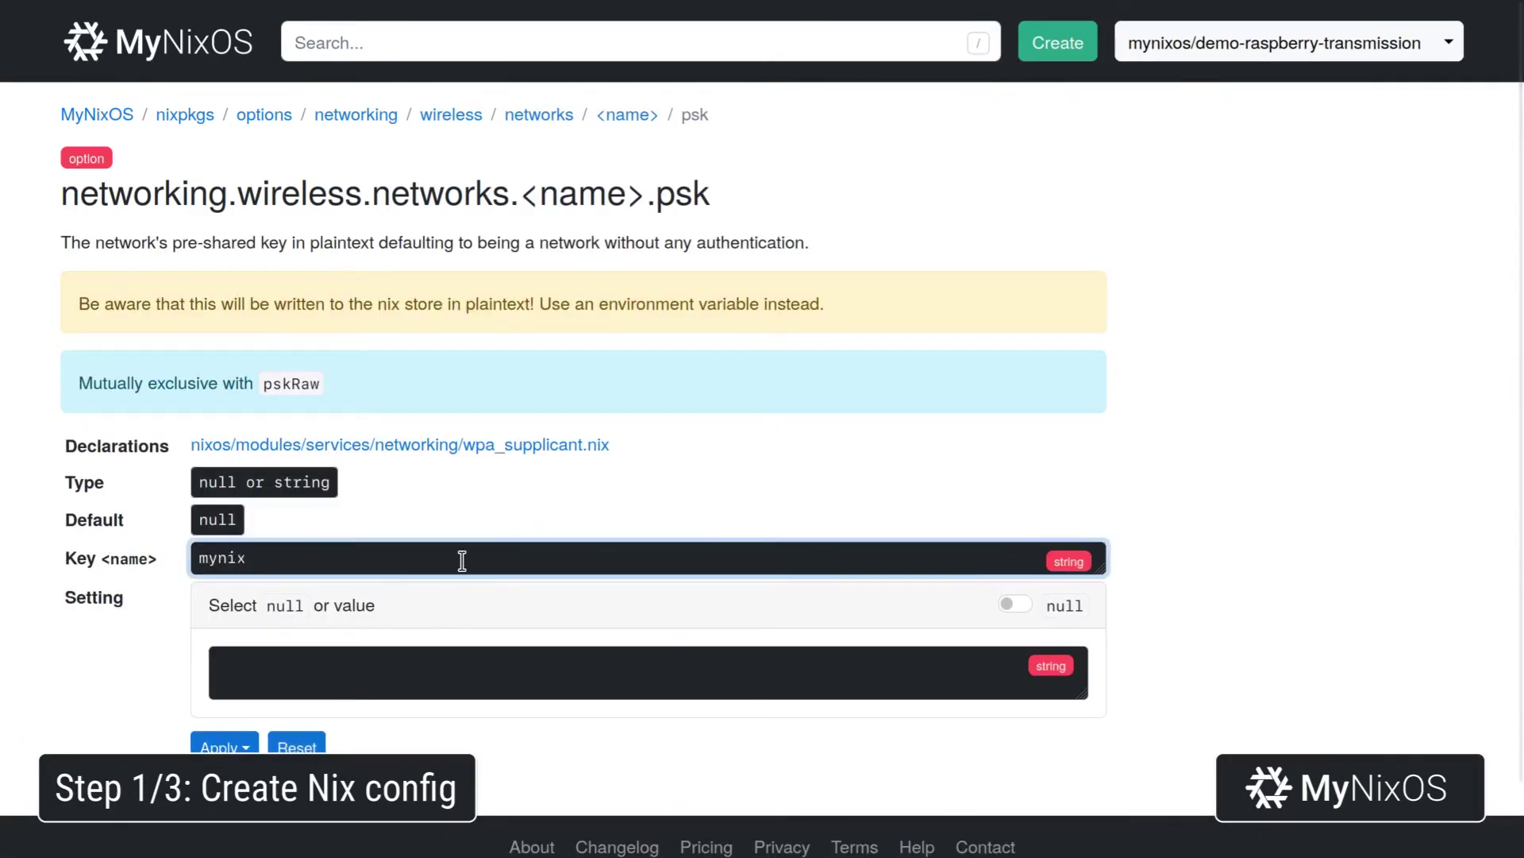
pyautogui.write('os')
pyautogui.click(486, 667)
pyautogui.write('raspb')
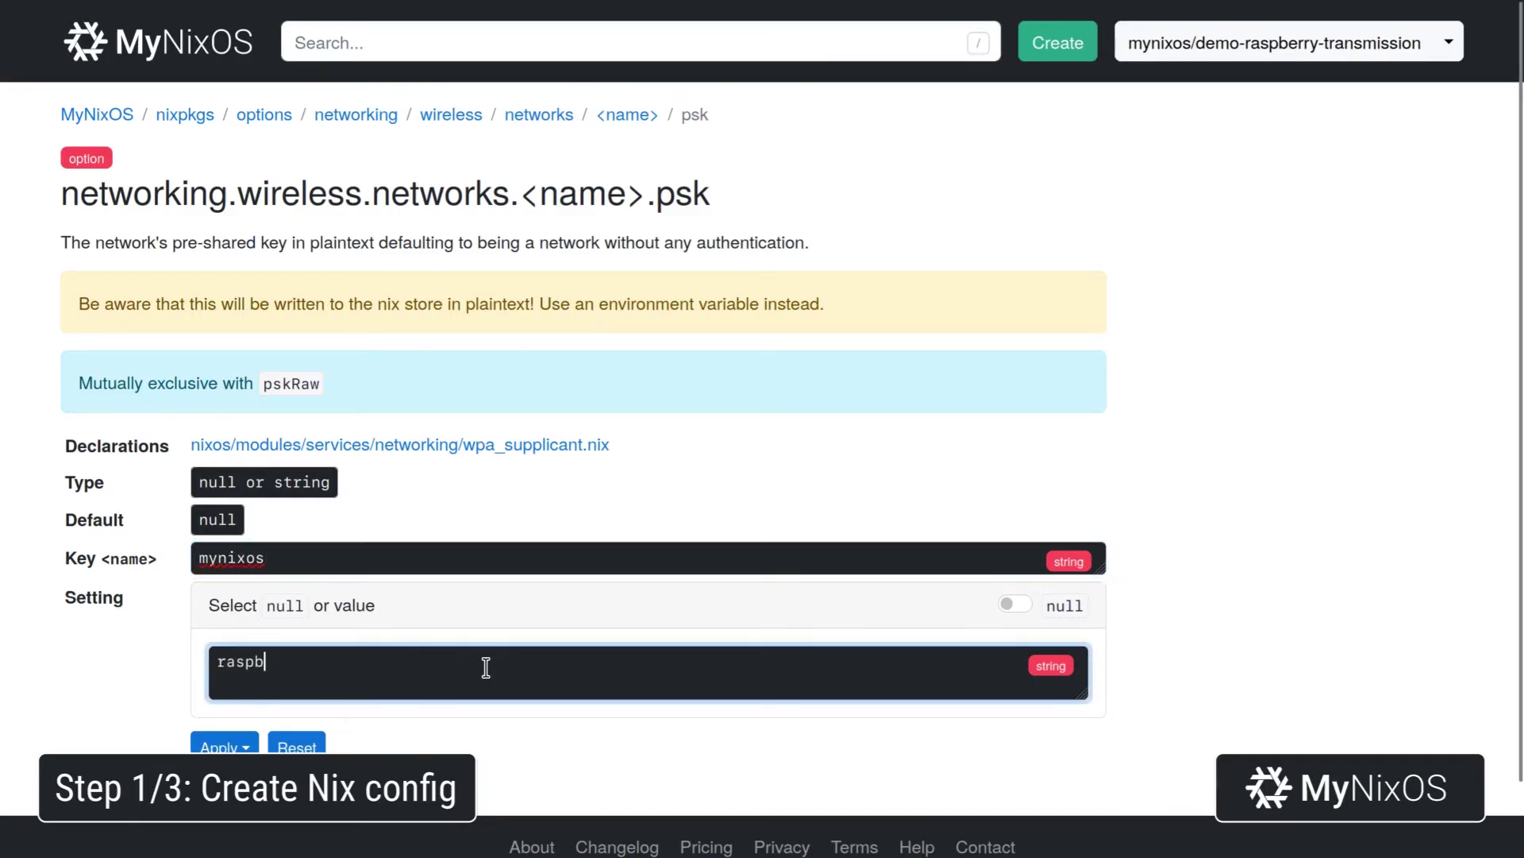
pyautogui.write('erry')
pyautogui.click(238, 746)
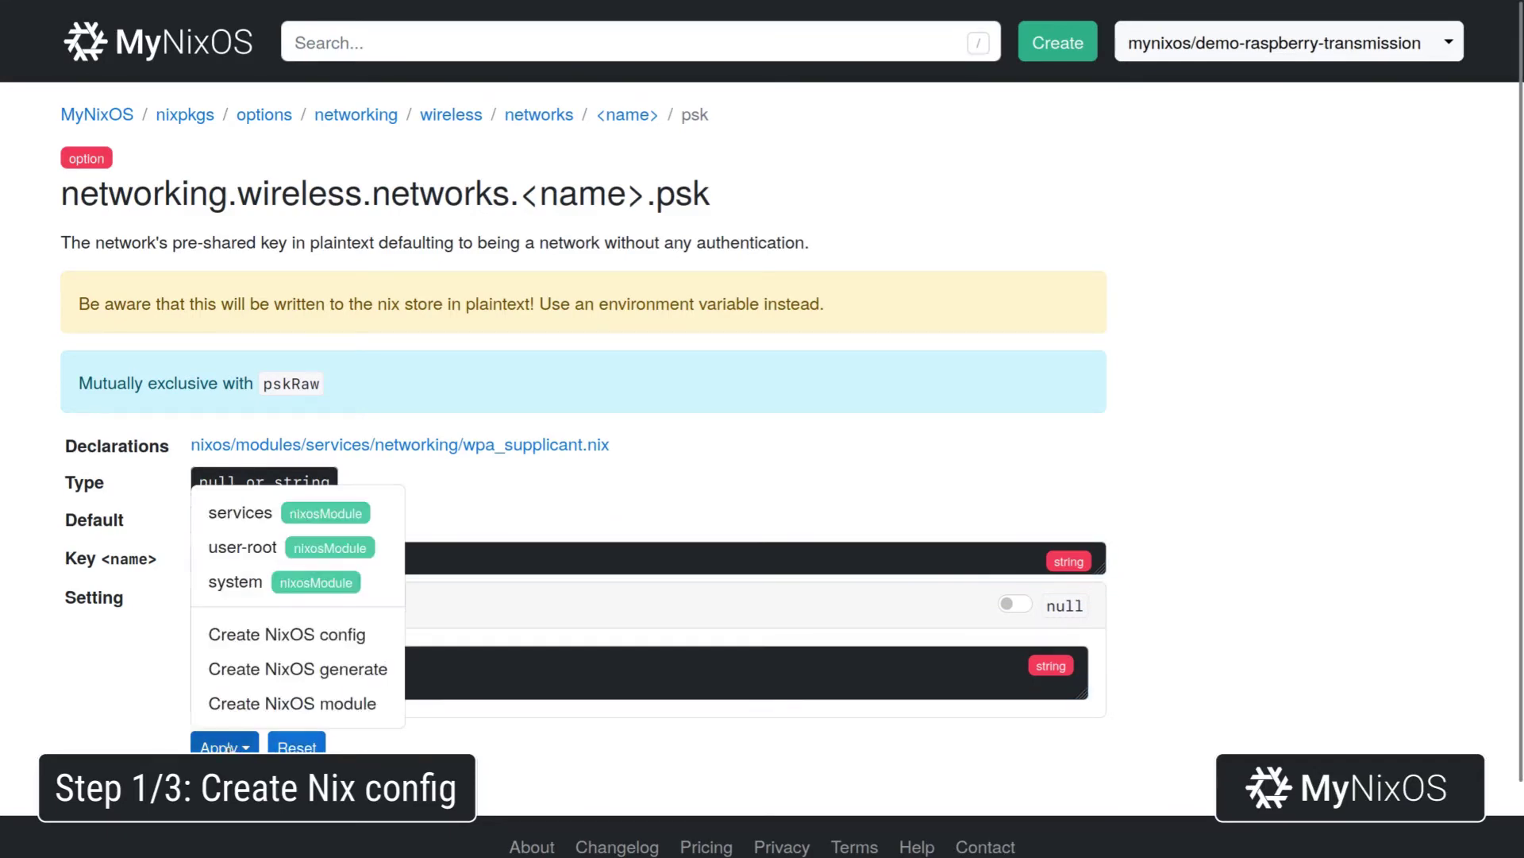
pyautogui.click(354, 598)
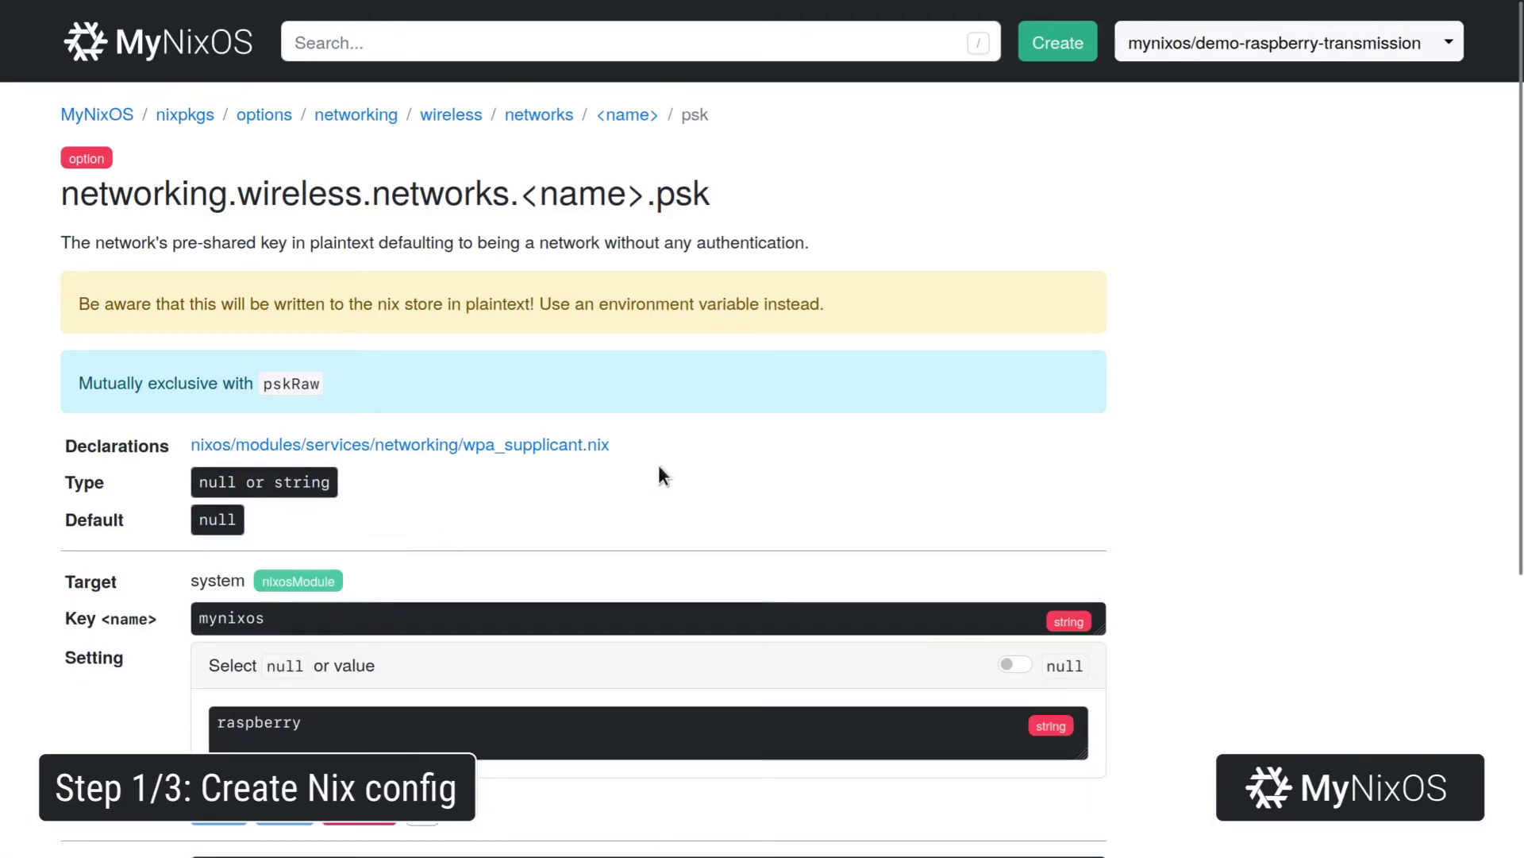
# Create a nixos generate output for aarch64-linux in sd-aarch64 format in the demo-raspberry-transmission flake.
pyautogui.click(1279, 44)
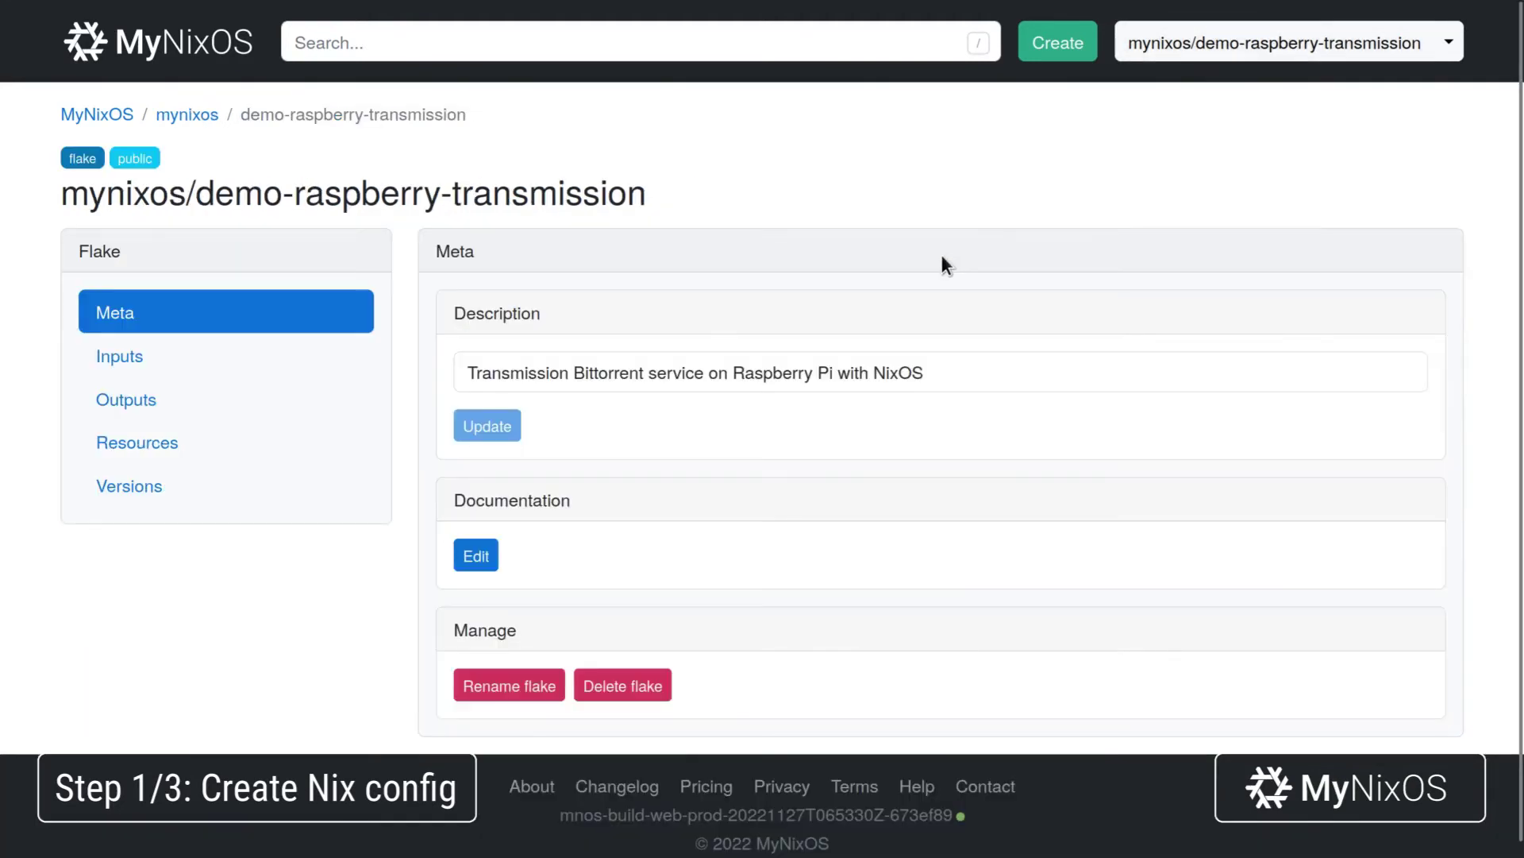
pyautogui.click(307, 401)
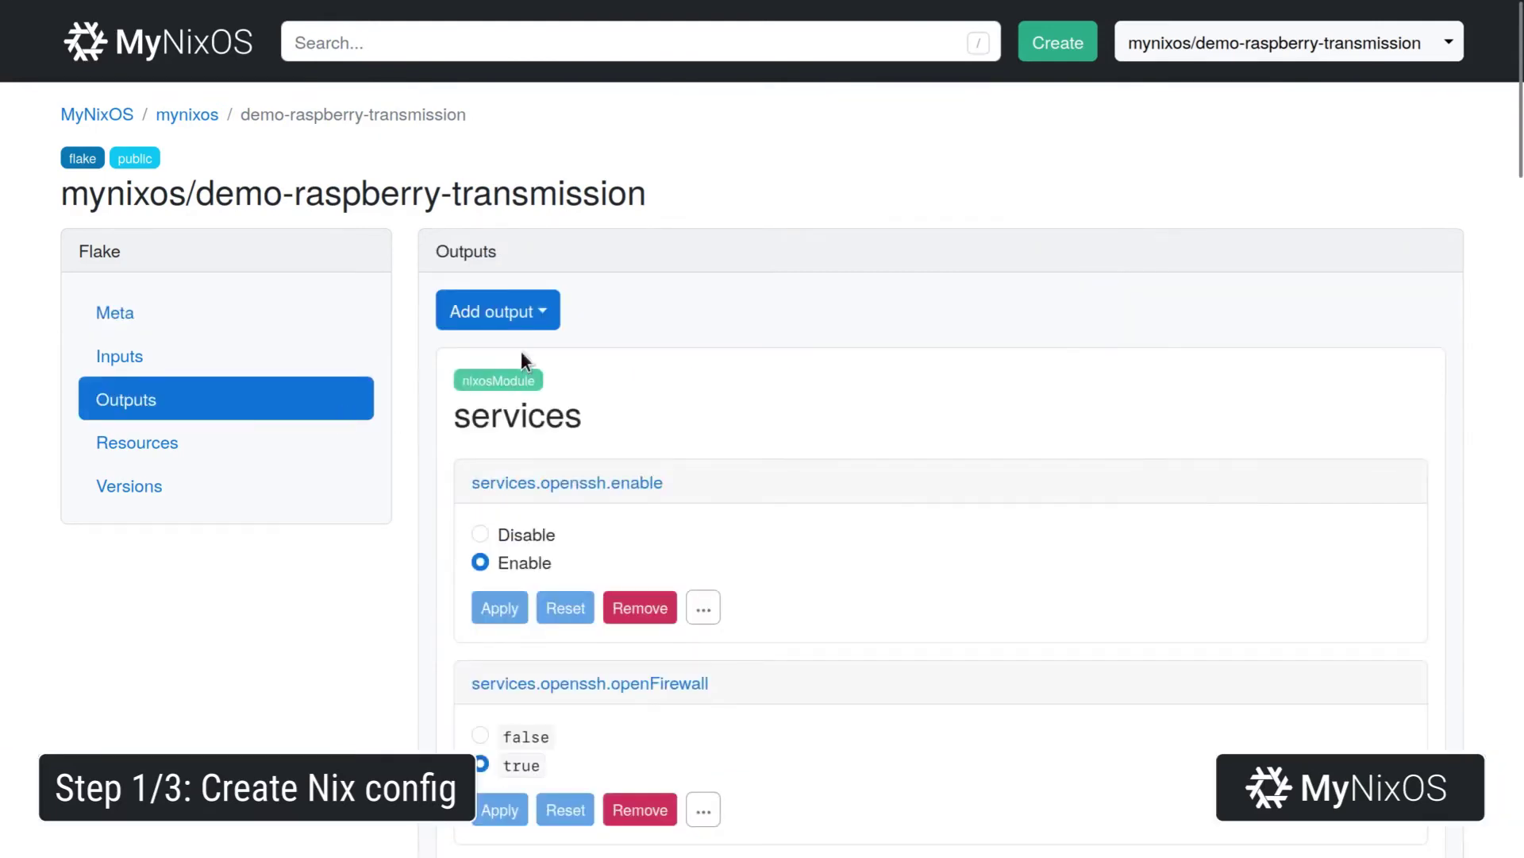
pyautogui.click(516, 318)
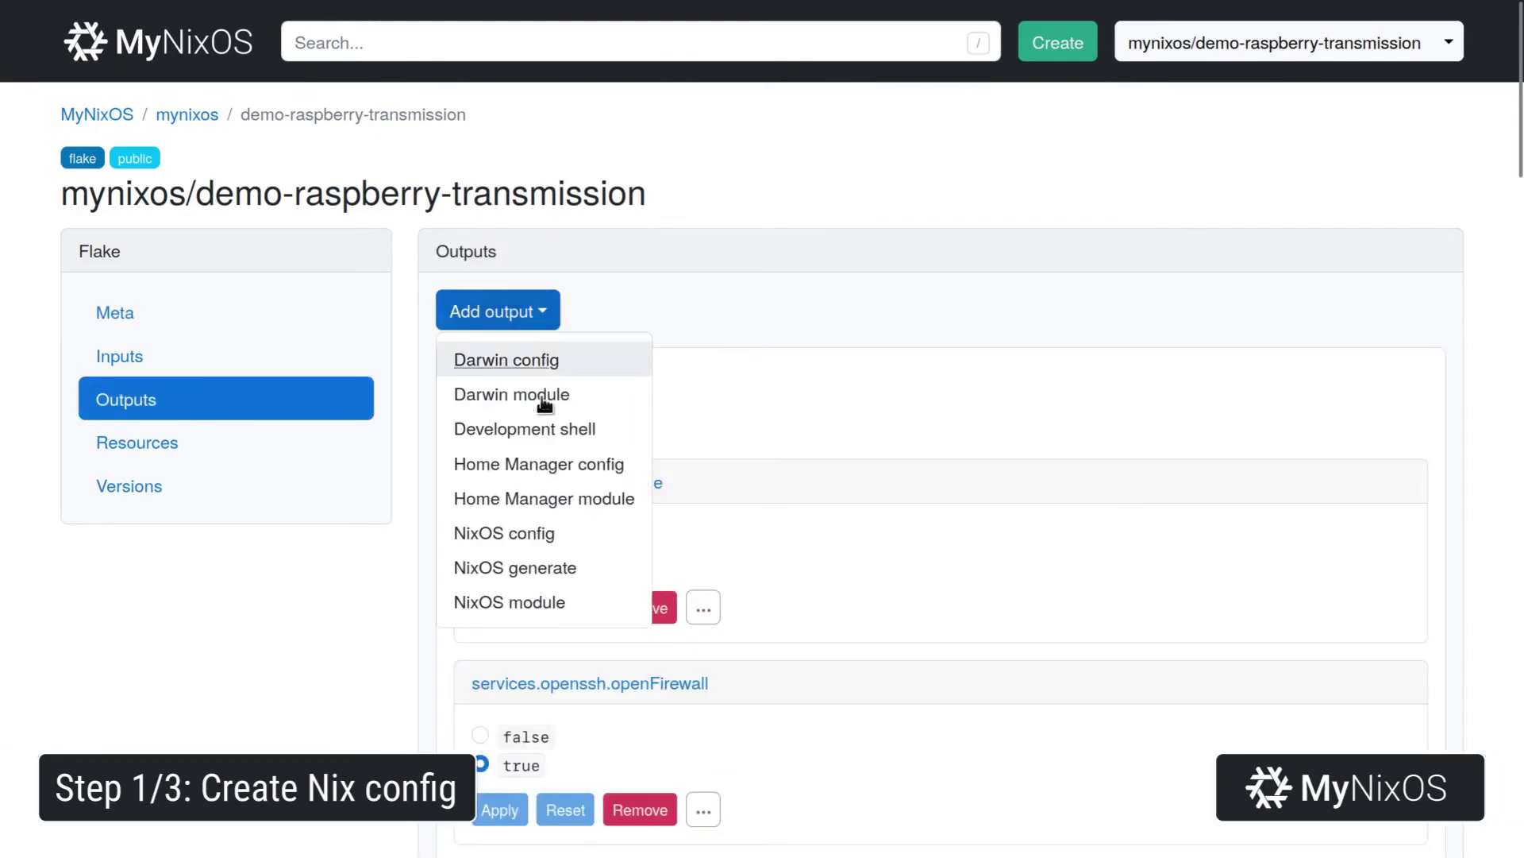
pyautogui.click(555, 567)
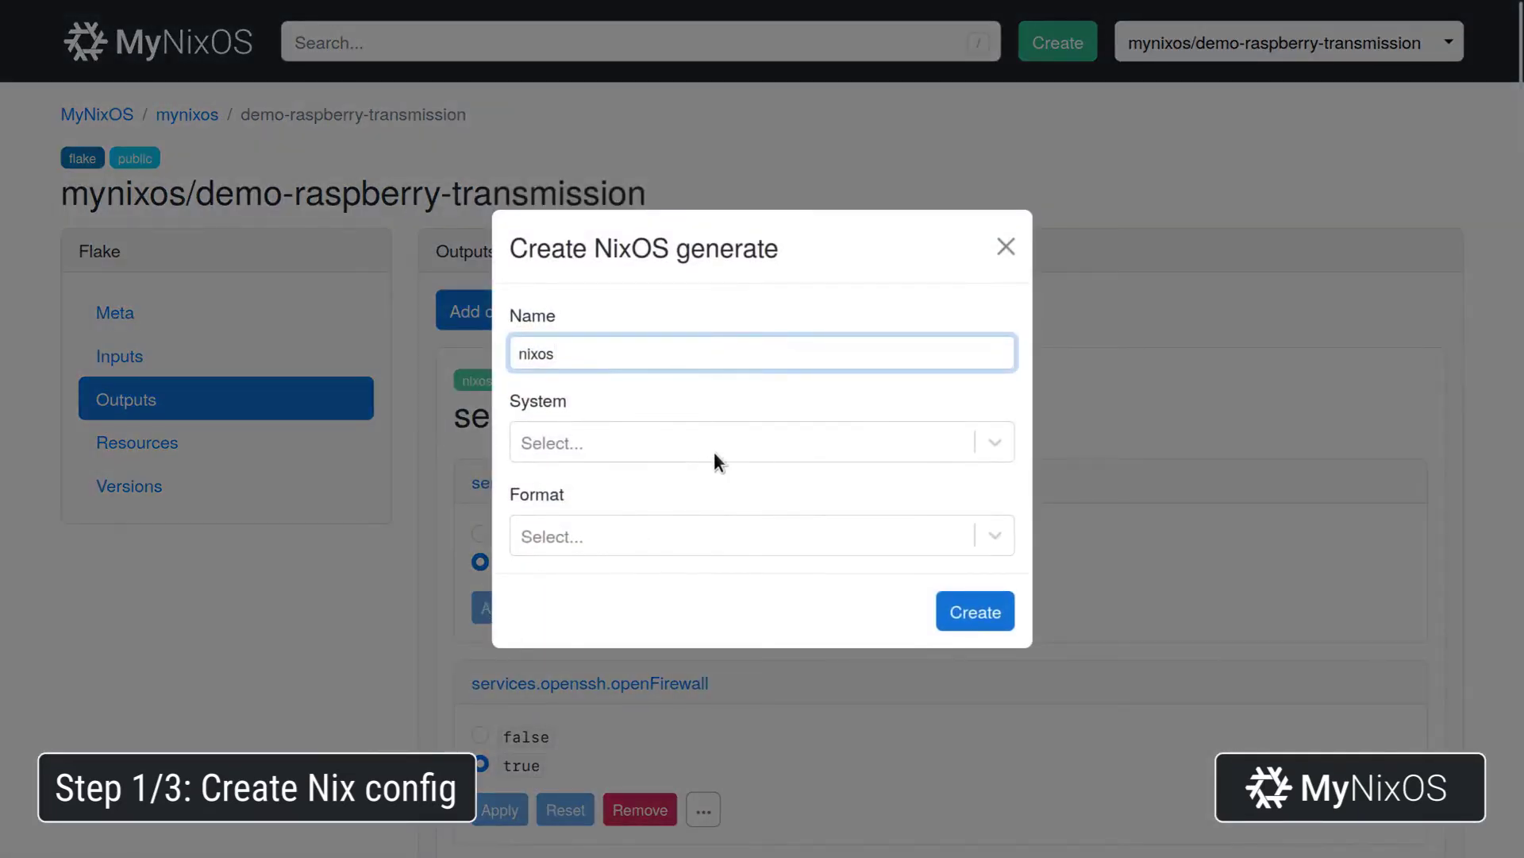
pyautogui.click(713, 446)
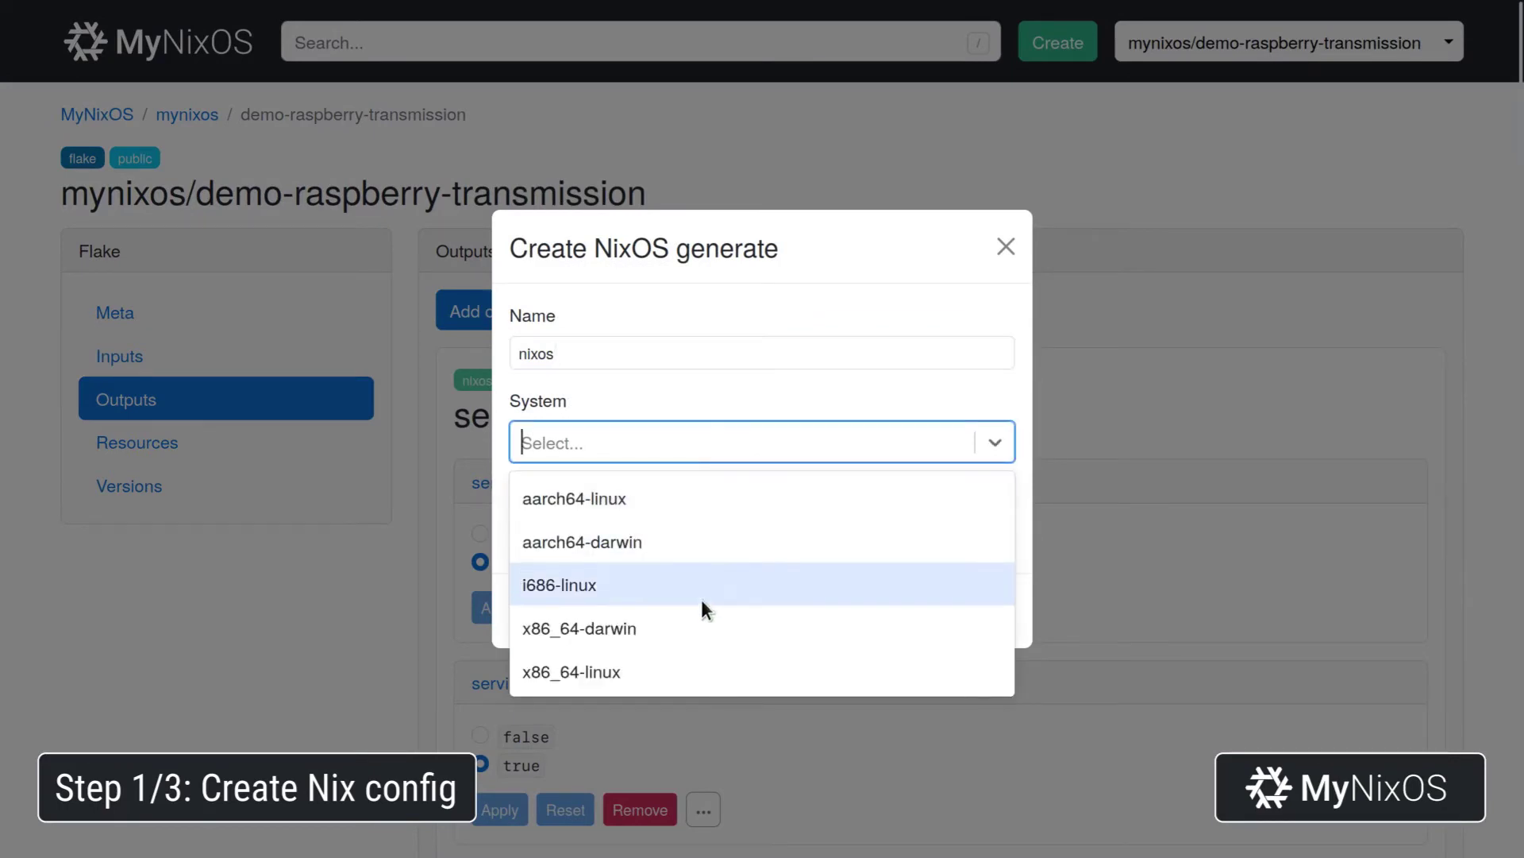
pyautogui.click(736, 497)
pyautogui.click(717, 532)
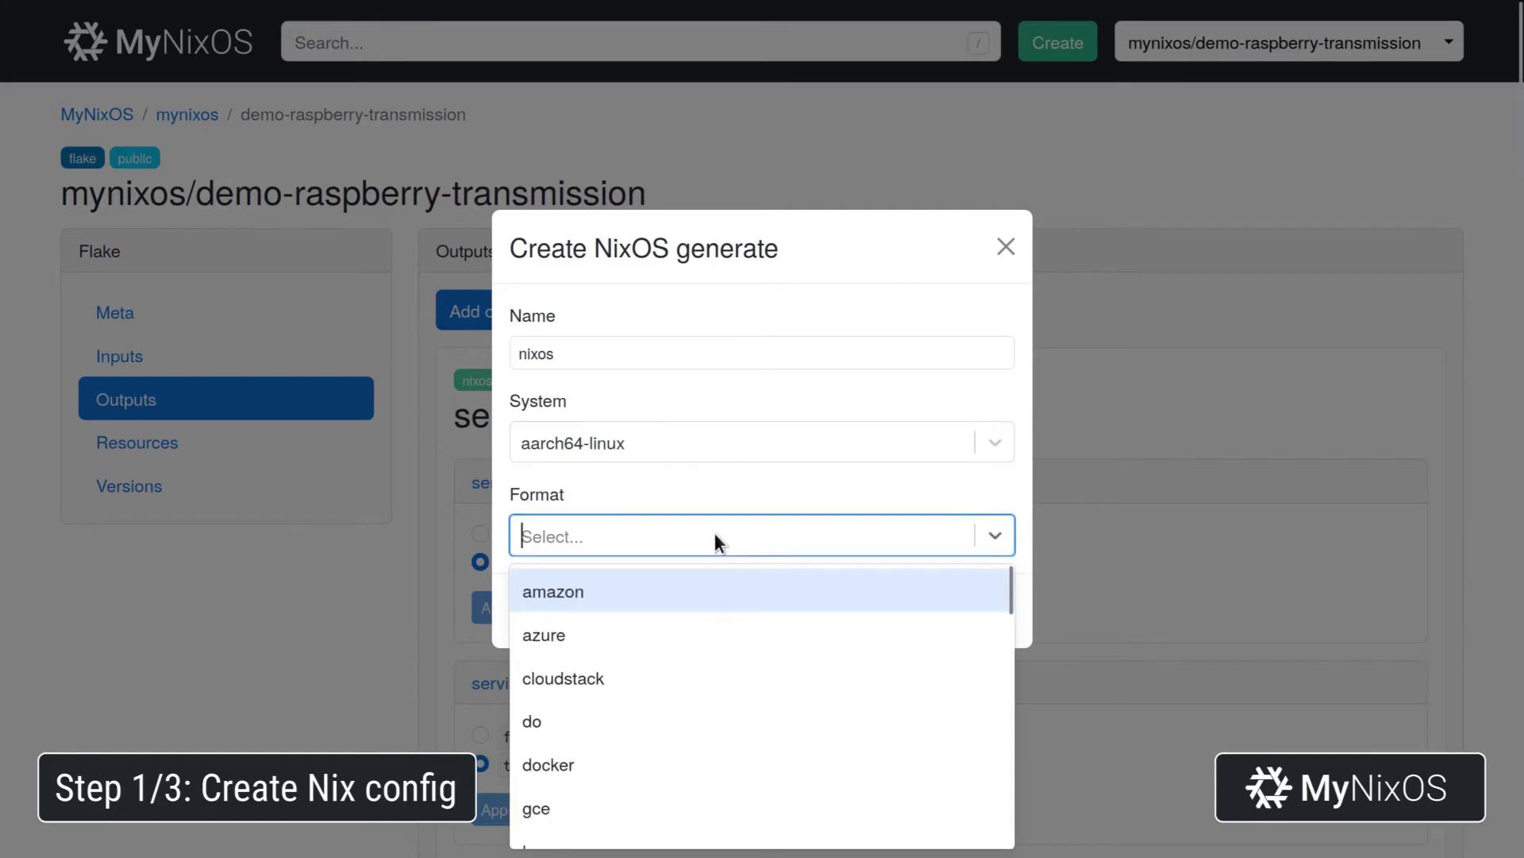
pyautogui.scroll(-10, 712, 712)
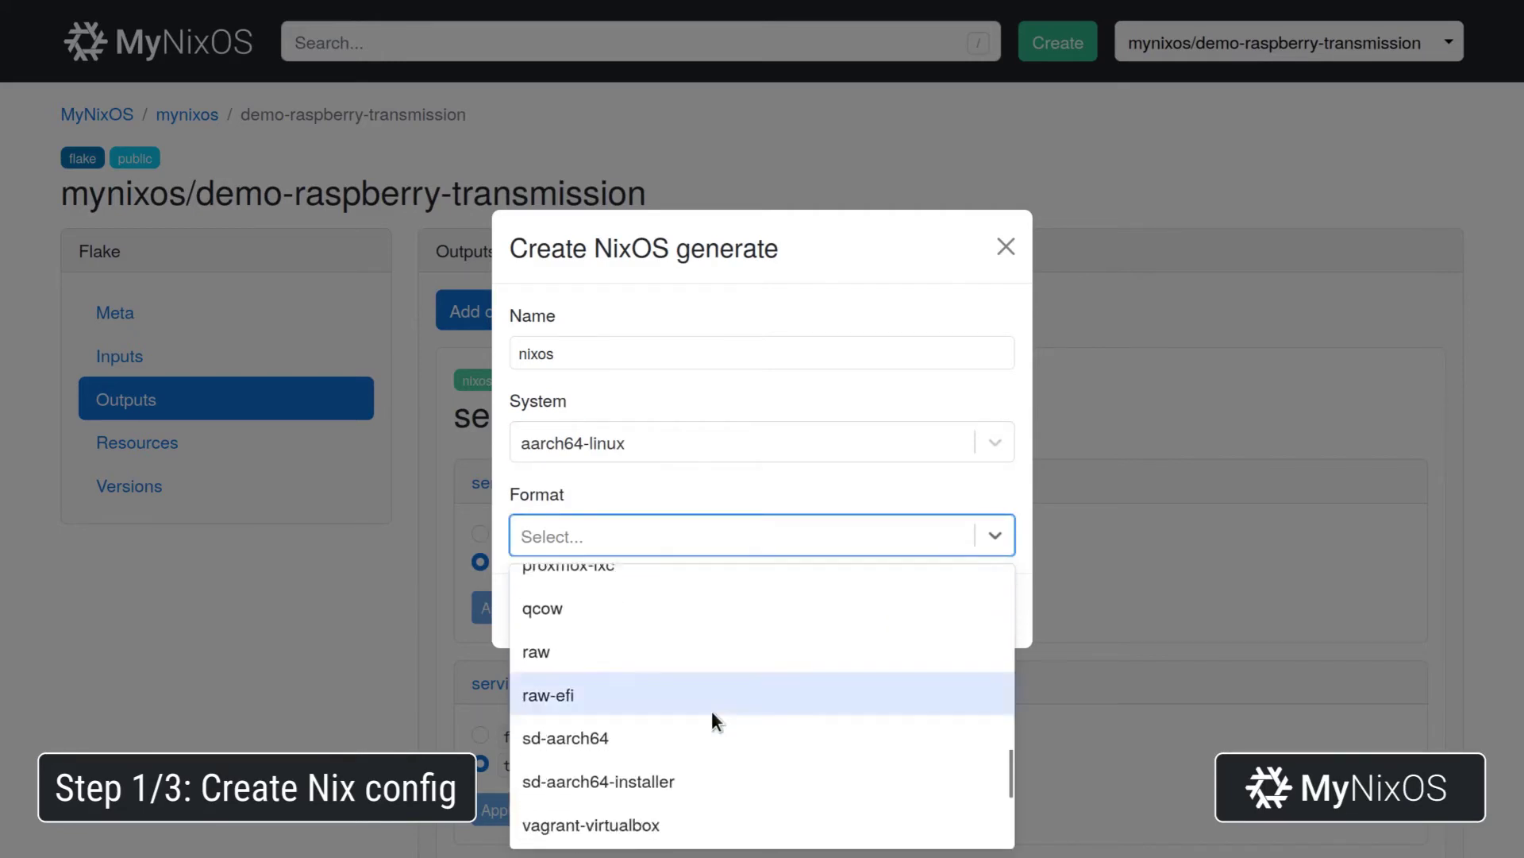
pyautogui.click(699, 595)
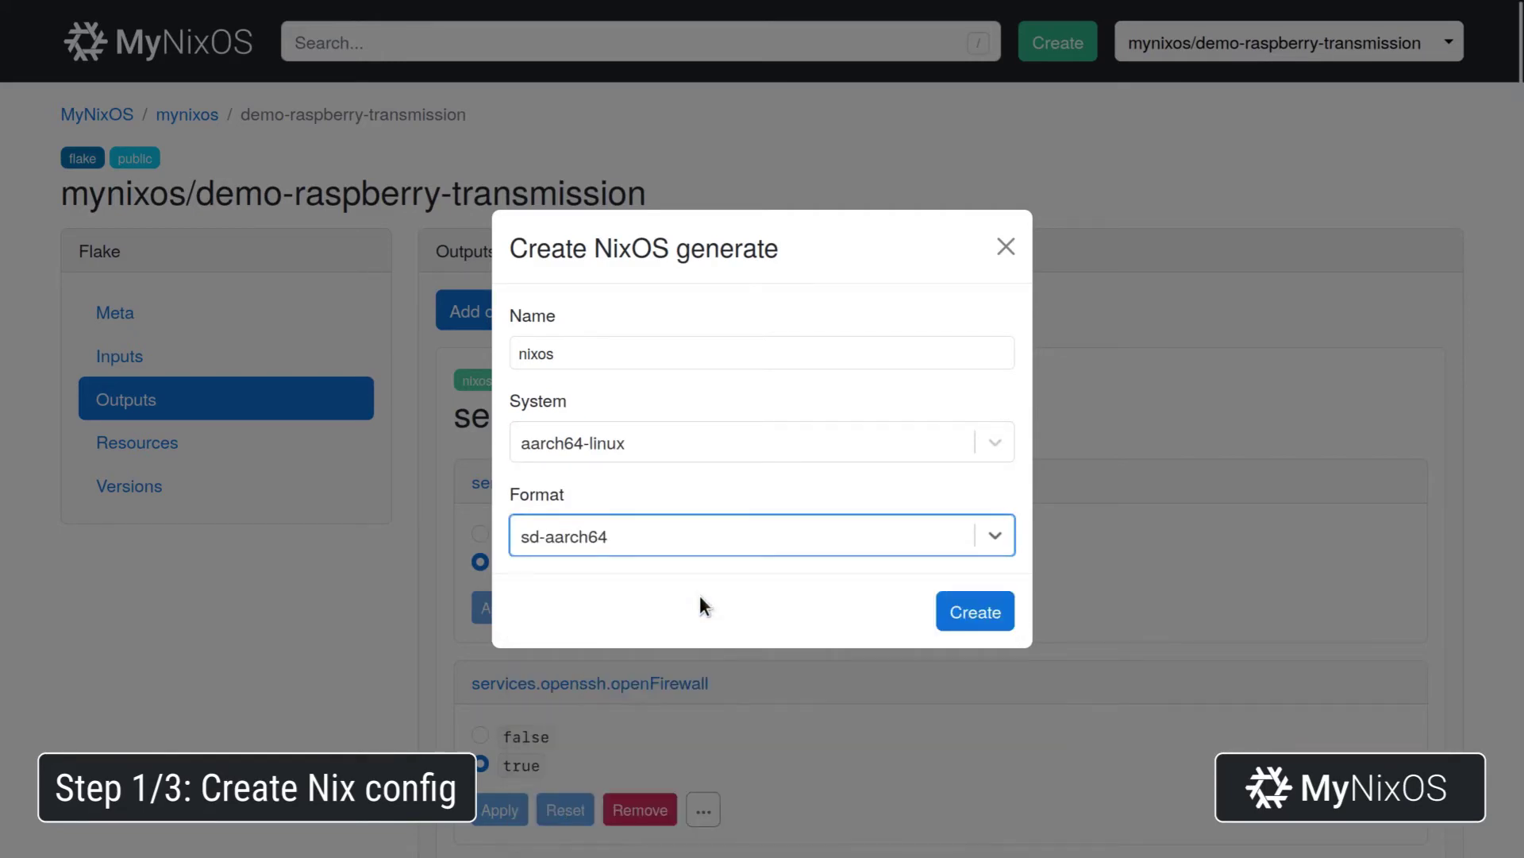
pyautogui.click(967, 606)
# Import the system module into the nixos output, then view the flake inputs.
pyautogui.moveTo(1156, 475)
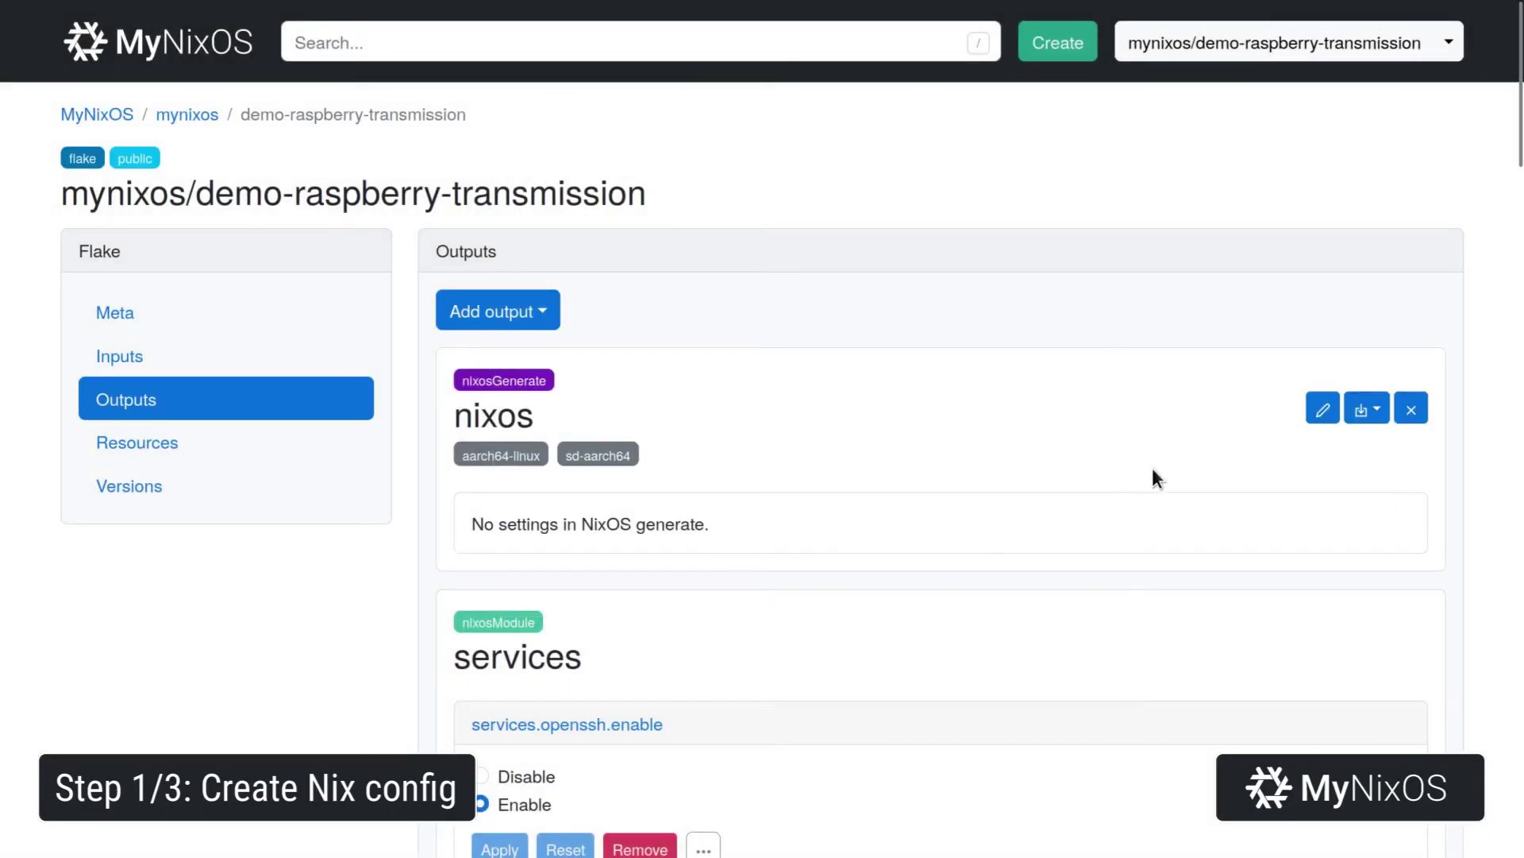
pyautogui.click(1371, 417)
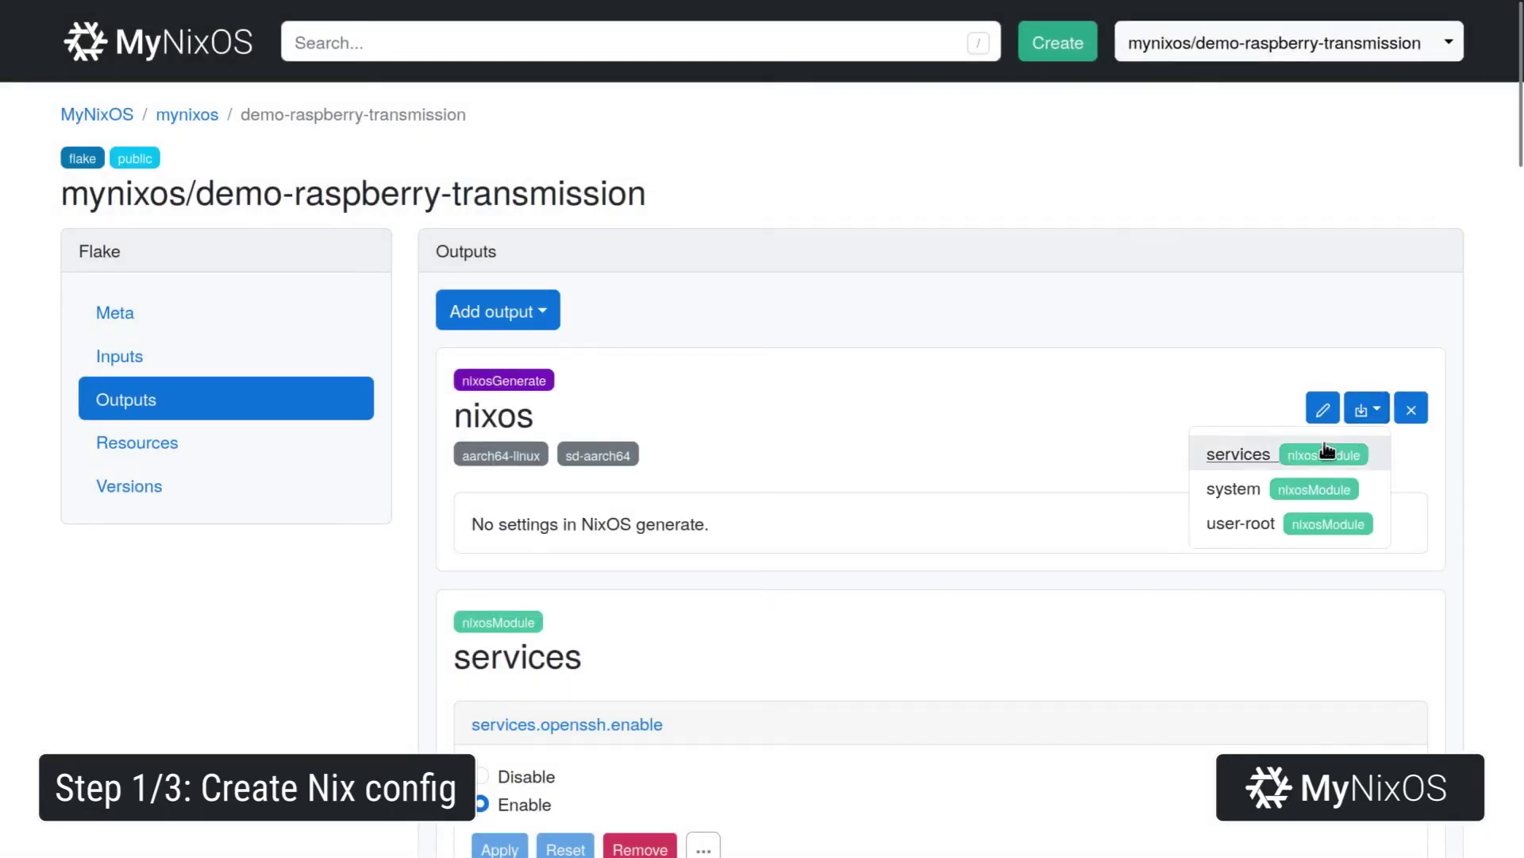
pyautogui.click(1233, 488)
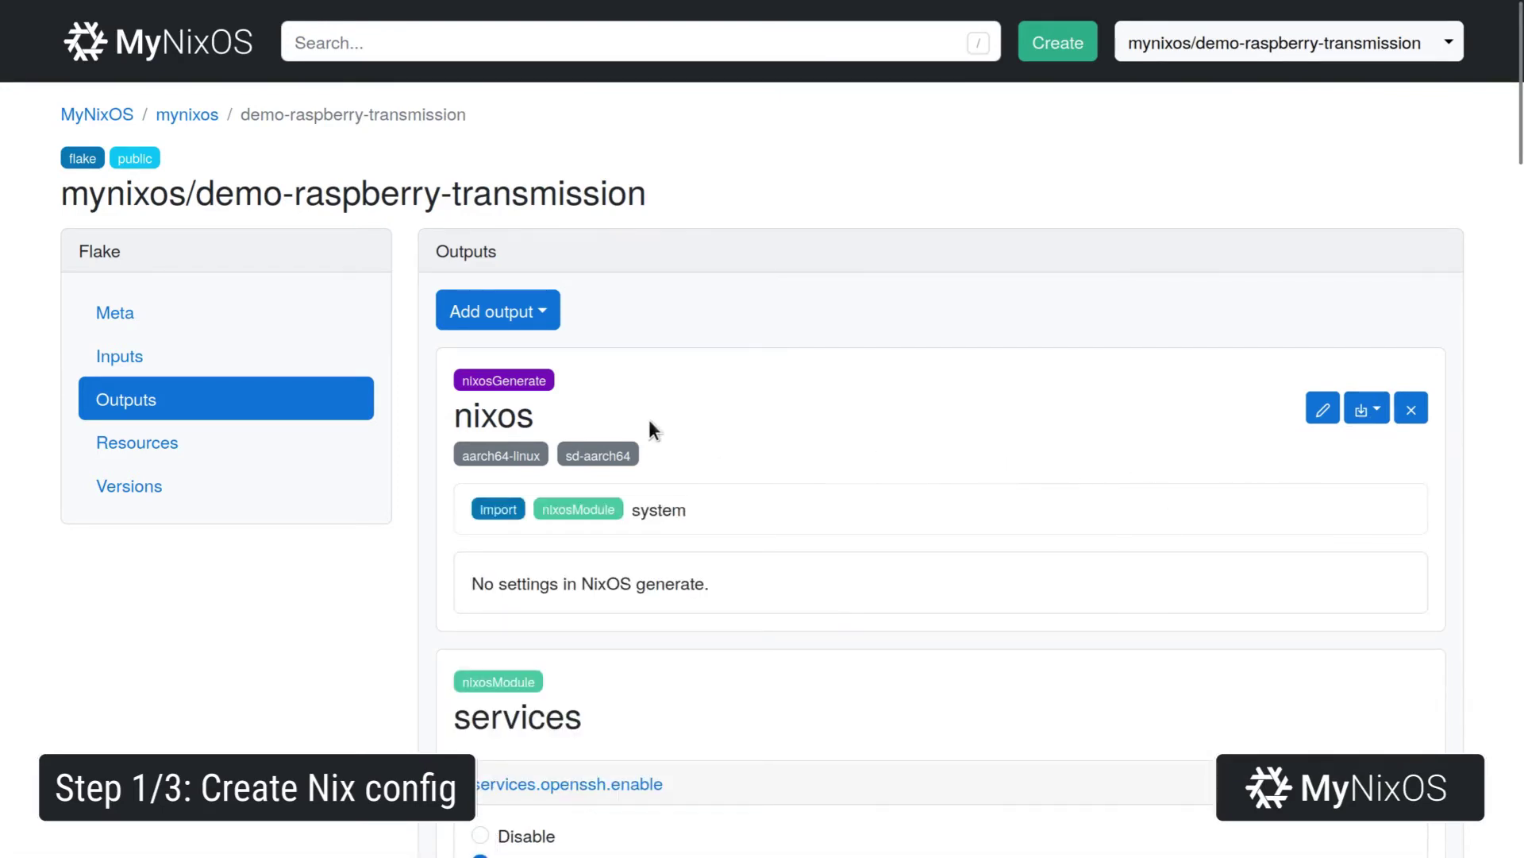
pyautogui.click(325, 362)
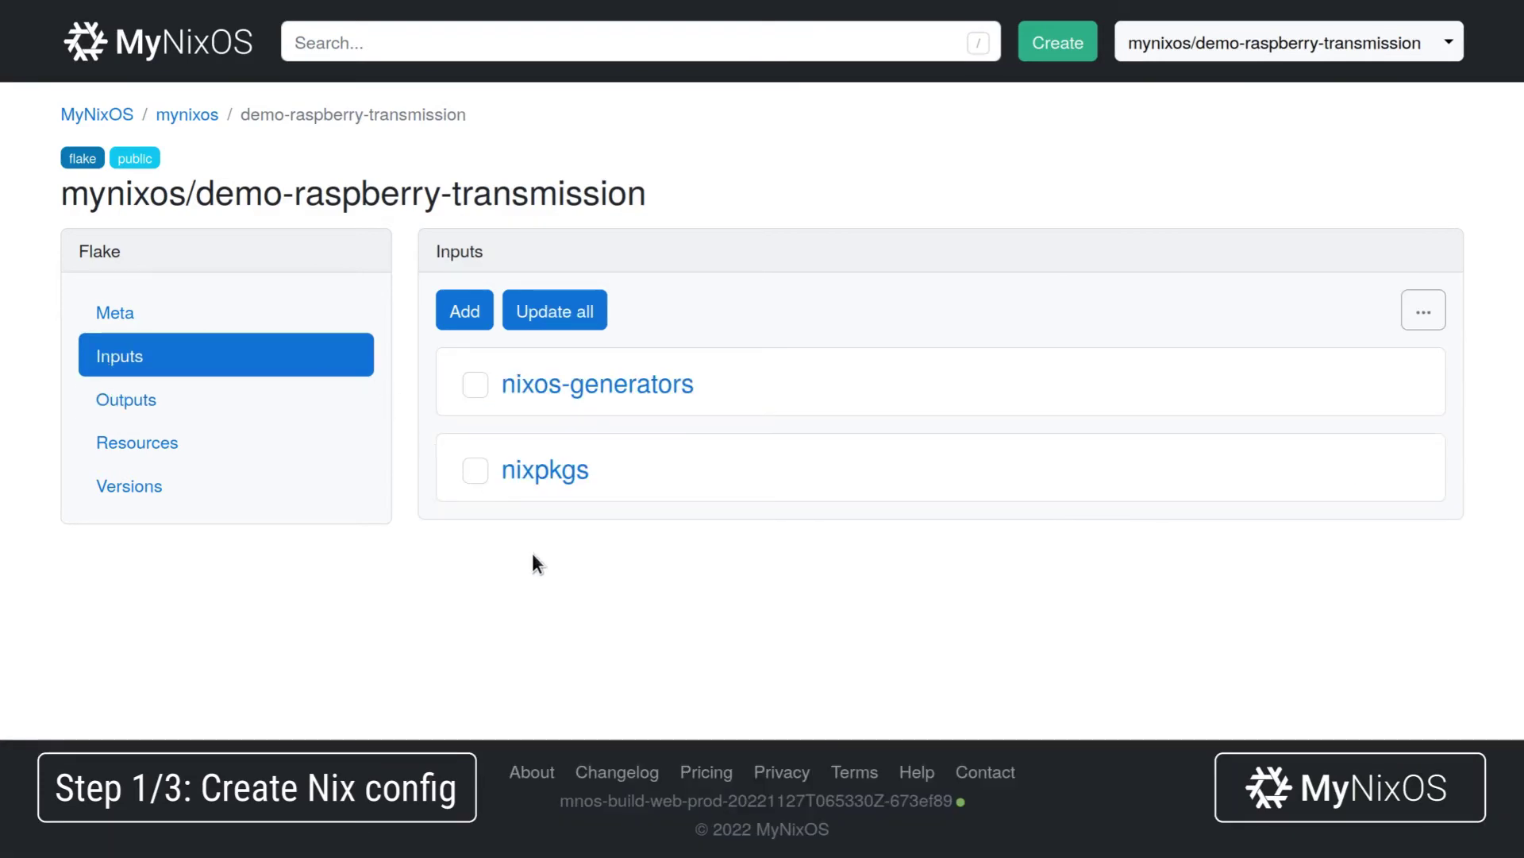
# Update all inputs, add a follow making nixos-generators/nixpkgs follow nixpkgs, then view Versions.
pyautogui.click(566, 314)
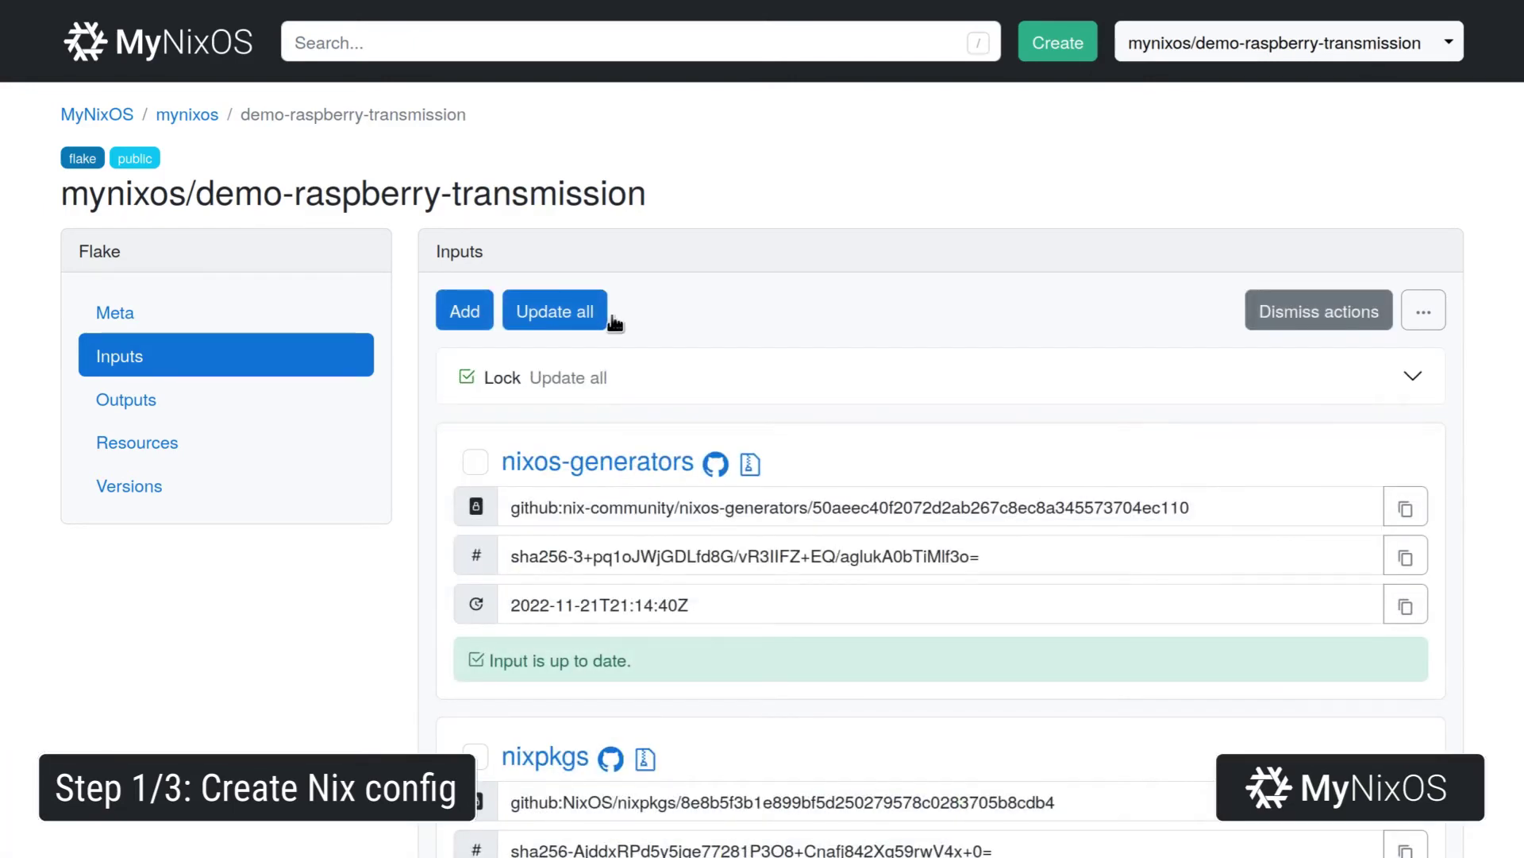
pyautogui.click(1424, 311)
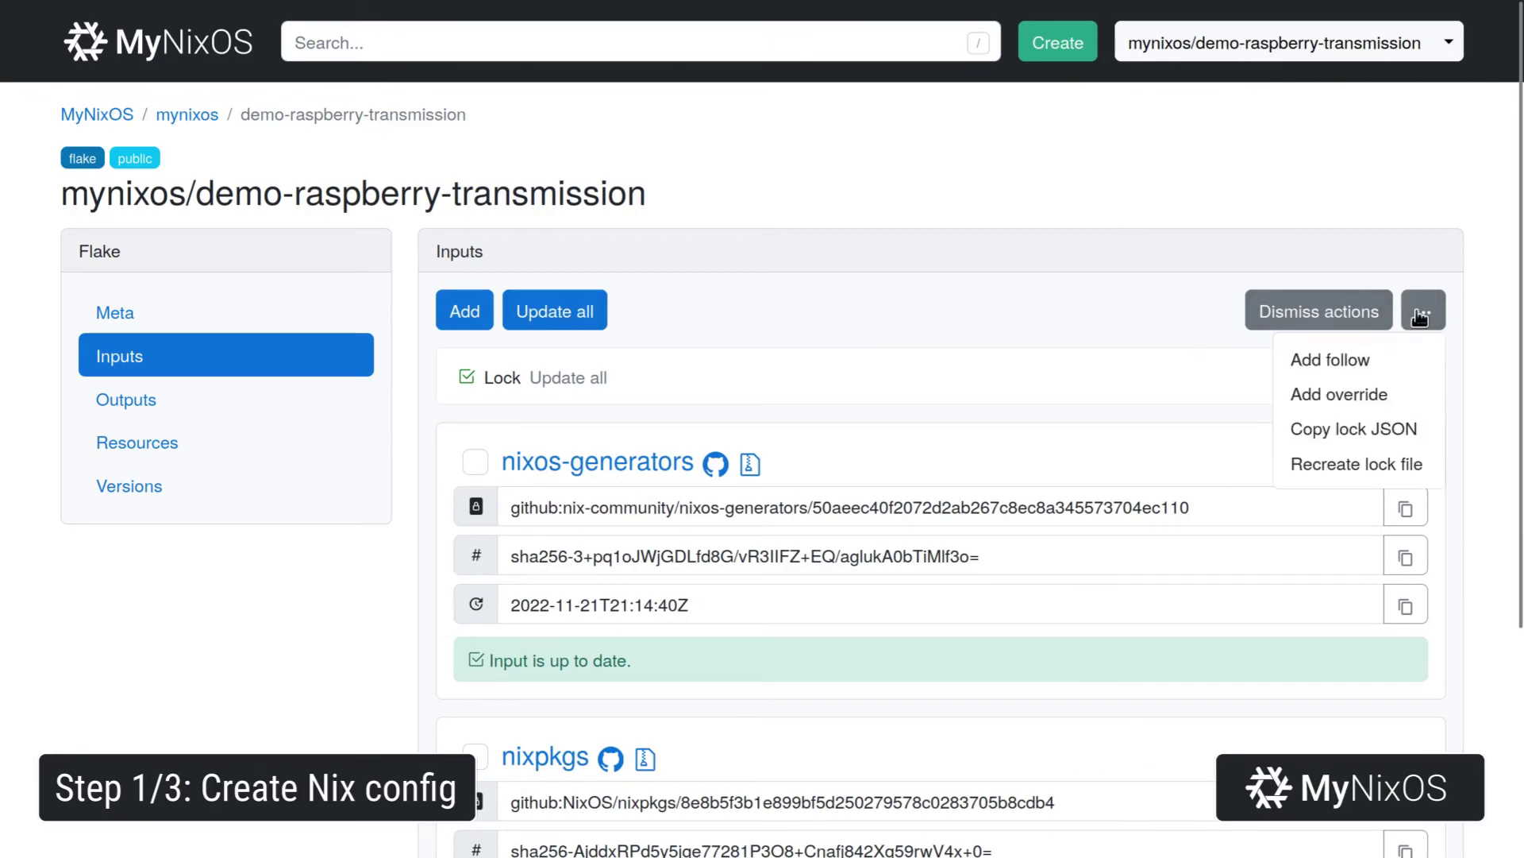
pyautogui.click(1356, 361)
pyautogui.click(996, 385)
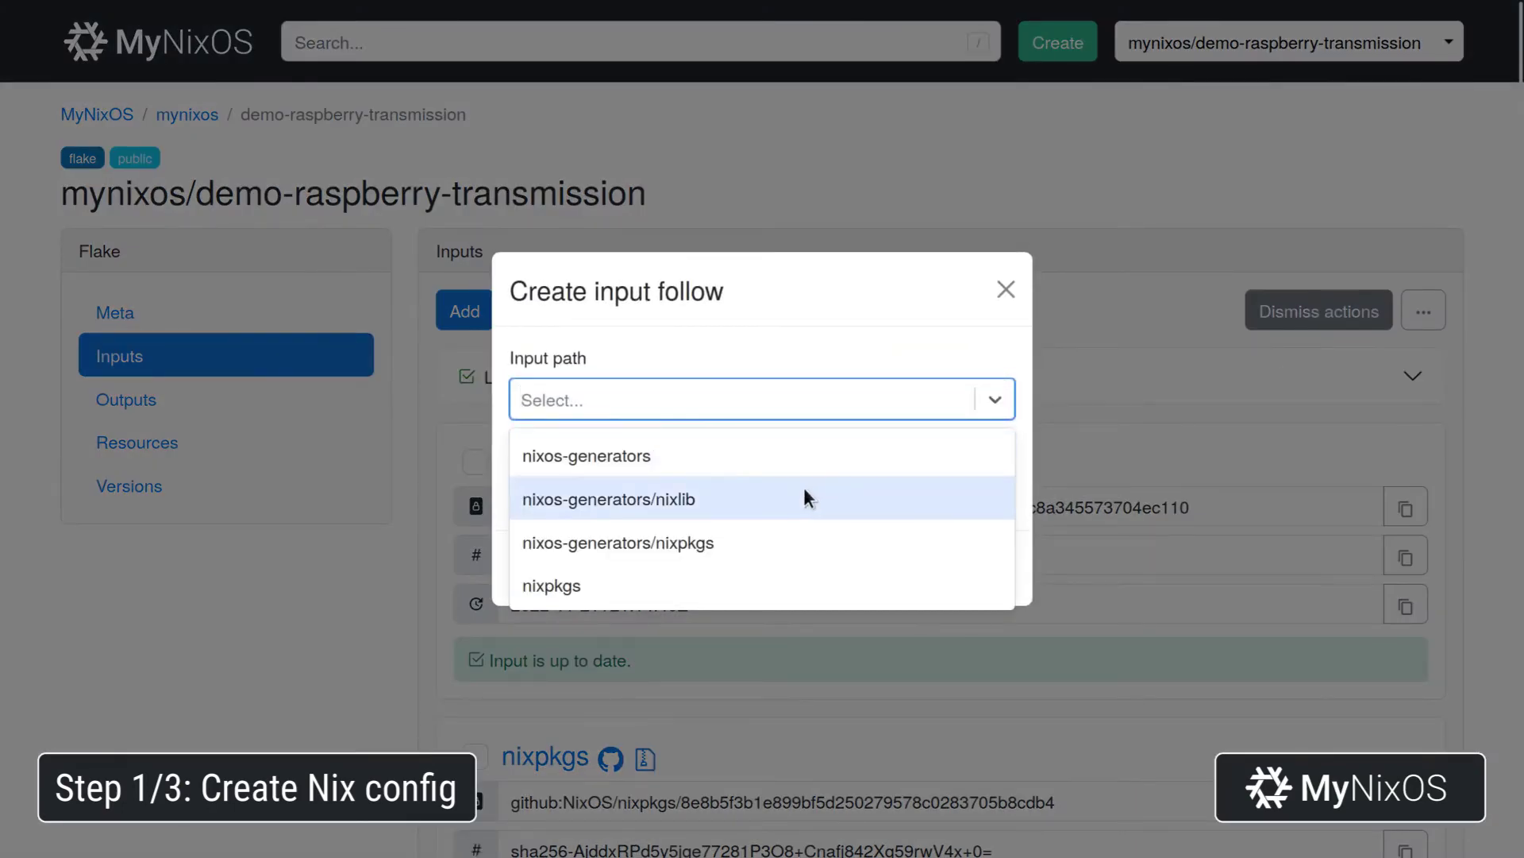
pyautogui.click(765, 539)
pyautogui.click(717, 493)
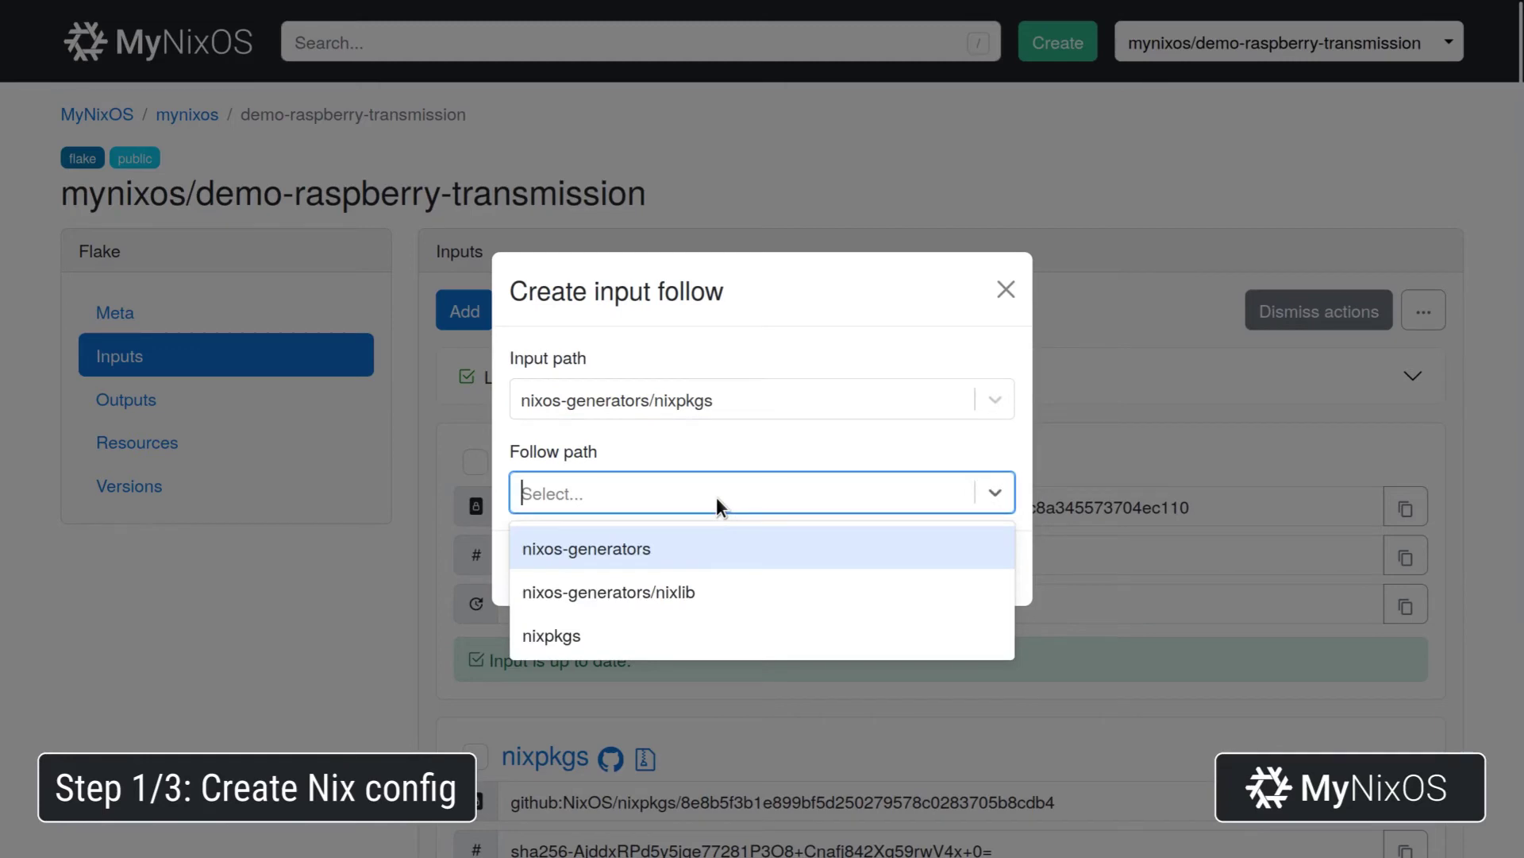
pyautogui.click(651, 632)
pyautogui.click(952, 570)
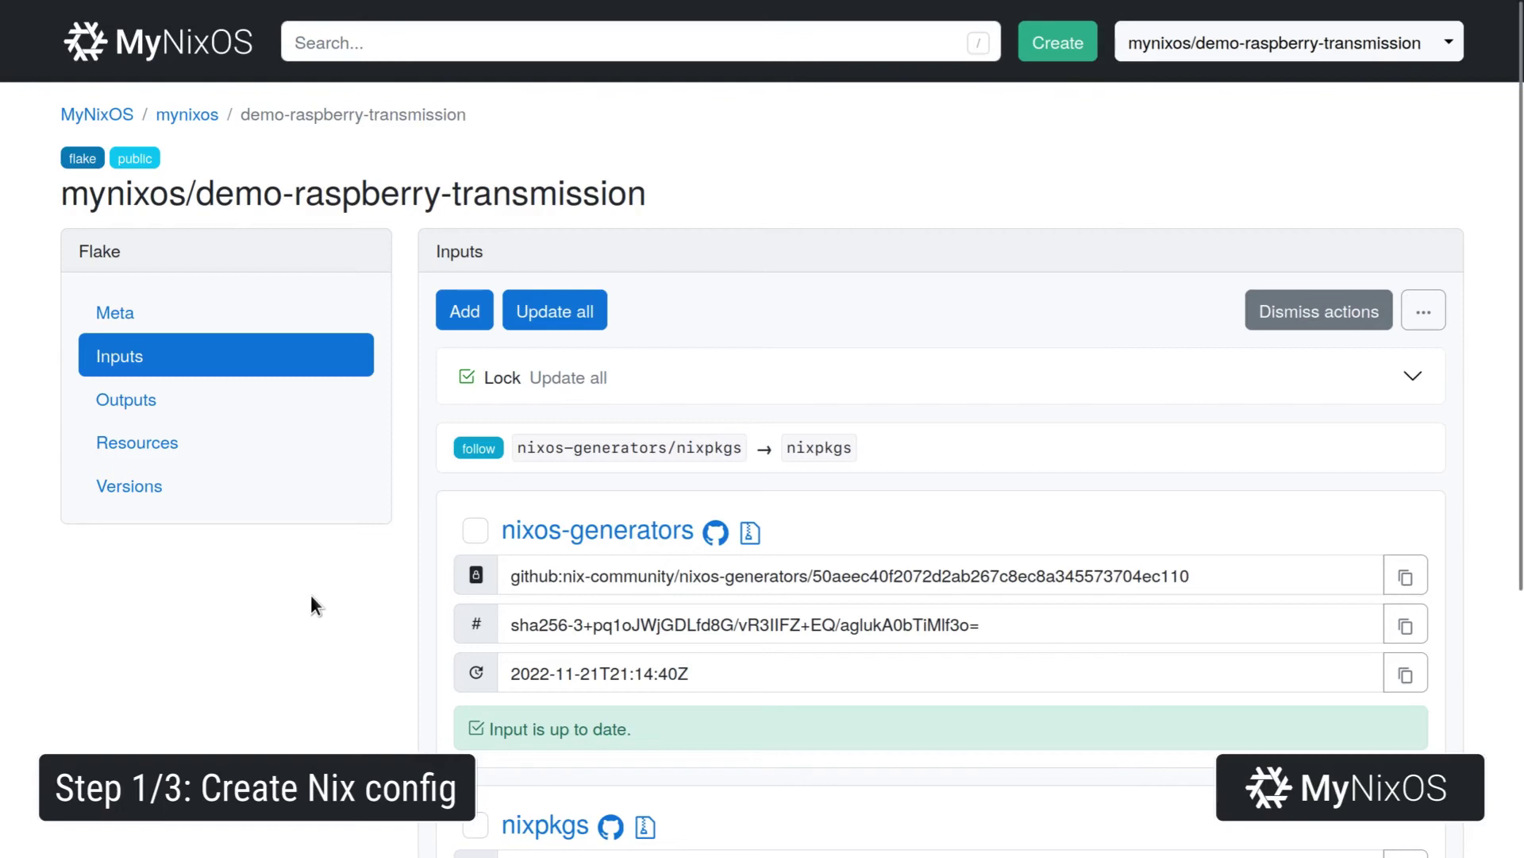
pyautogui.click(257, 497)
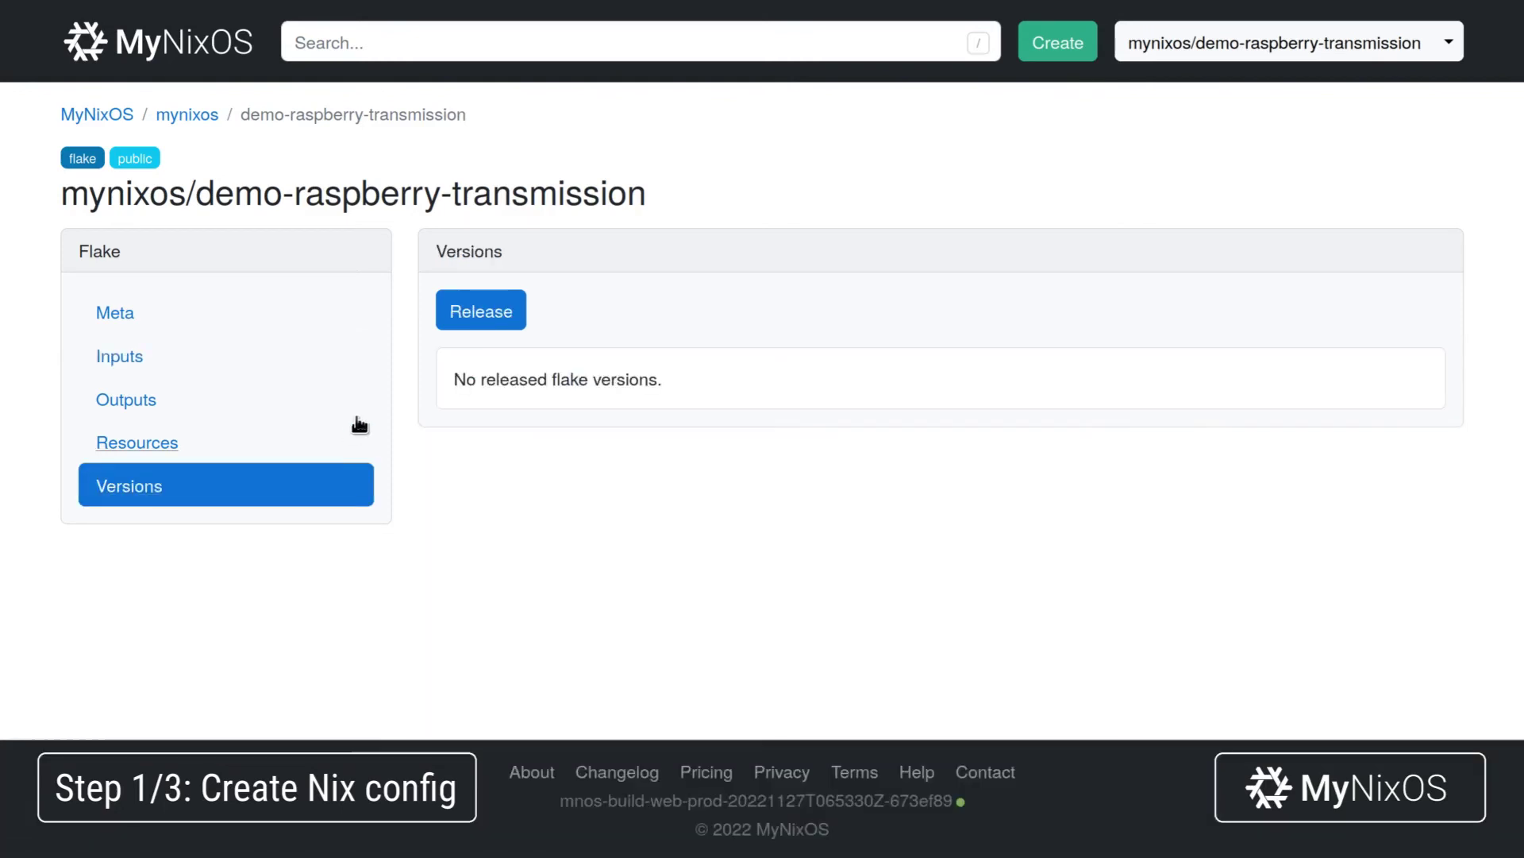
# Release Version #1, build its nixos output, and download the aarch64 SD image zip.
pyautogui.click(490, 310)
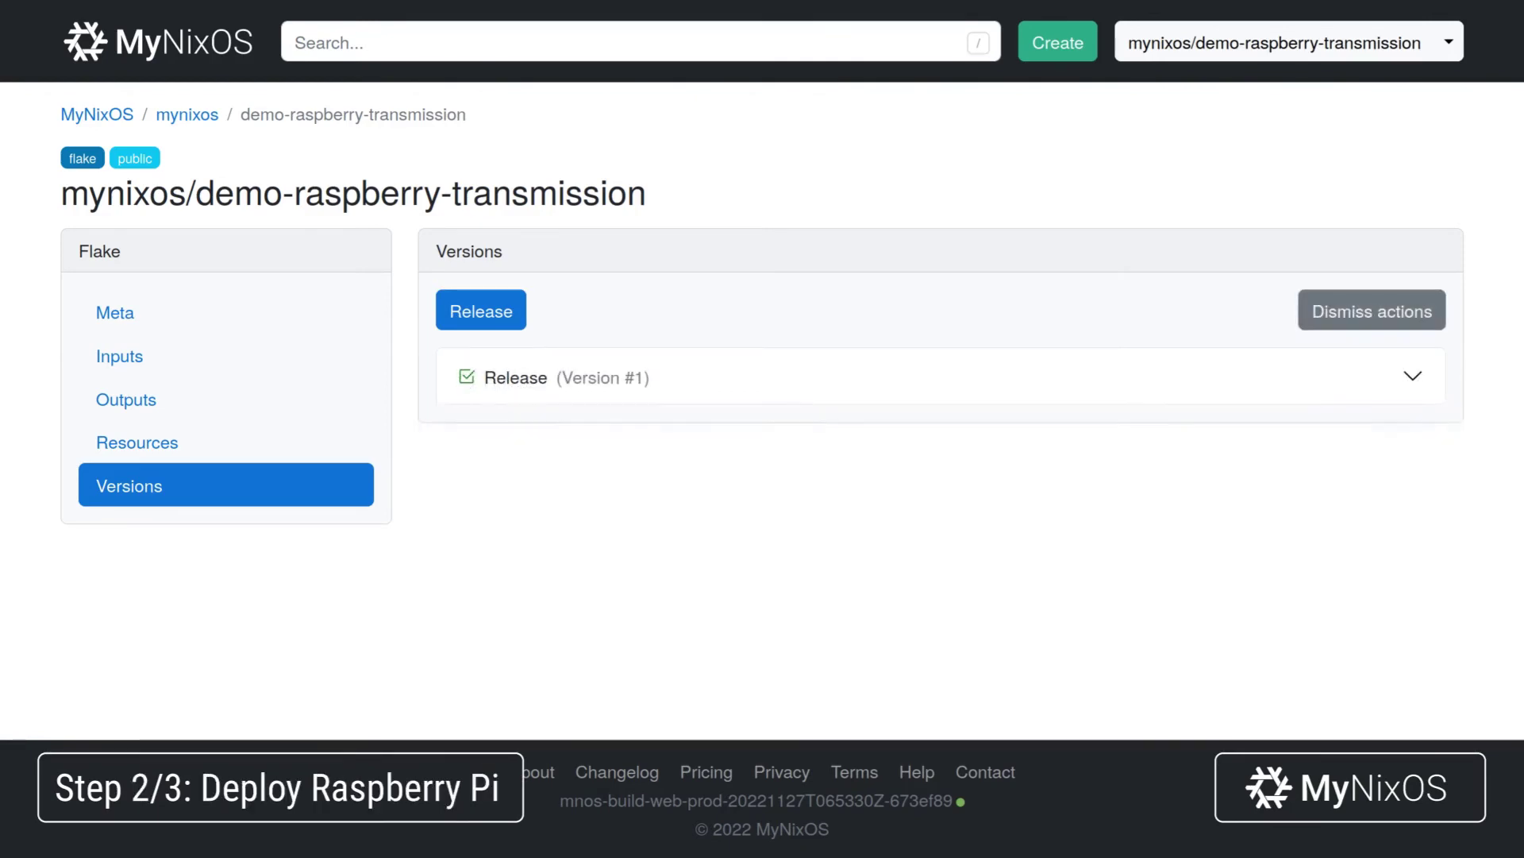
pyautogui.click(575, 314)
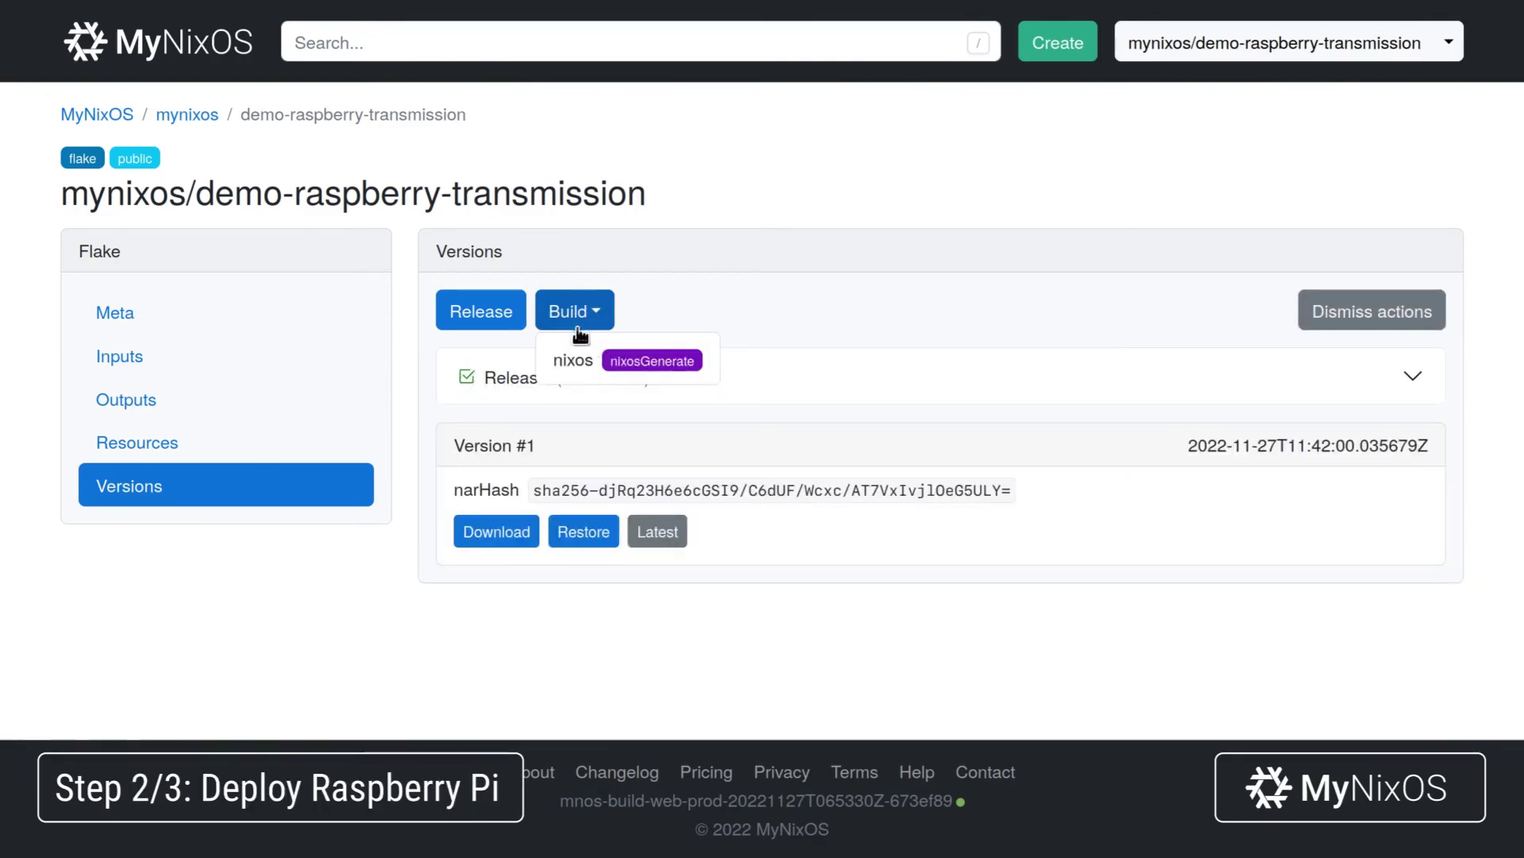
pyautogui.click(582, 352)
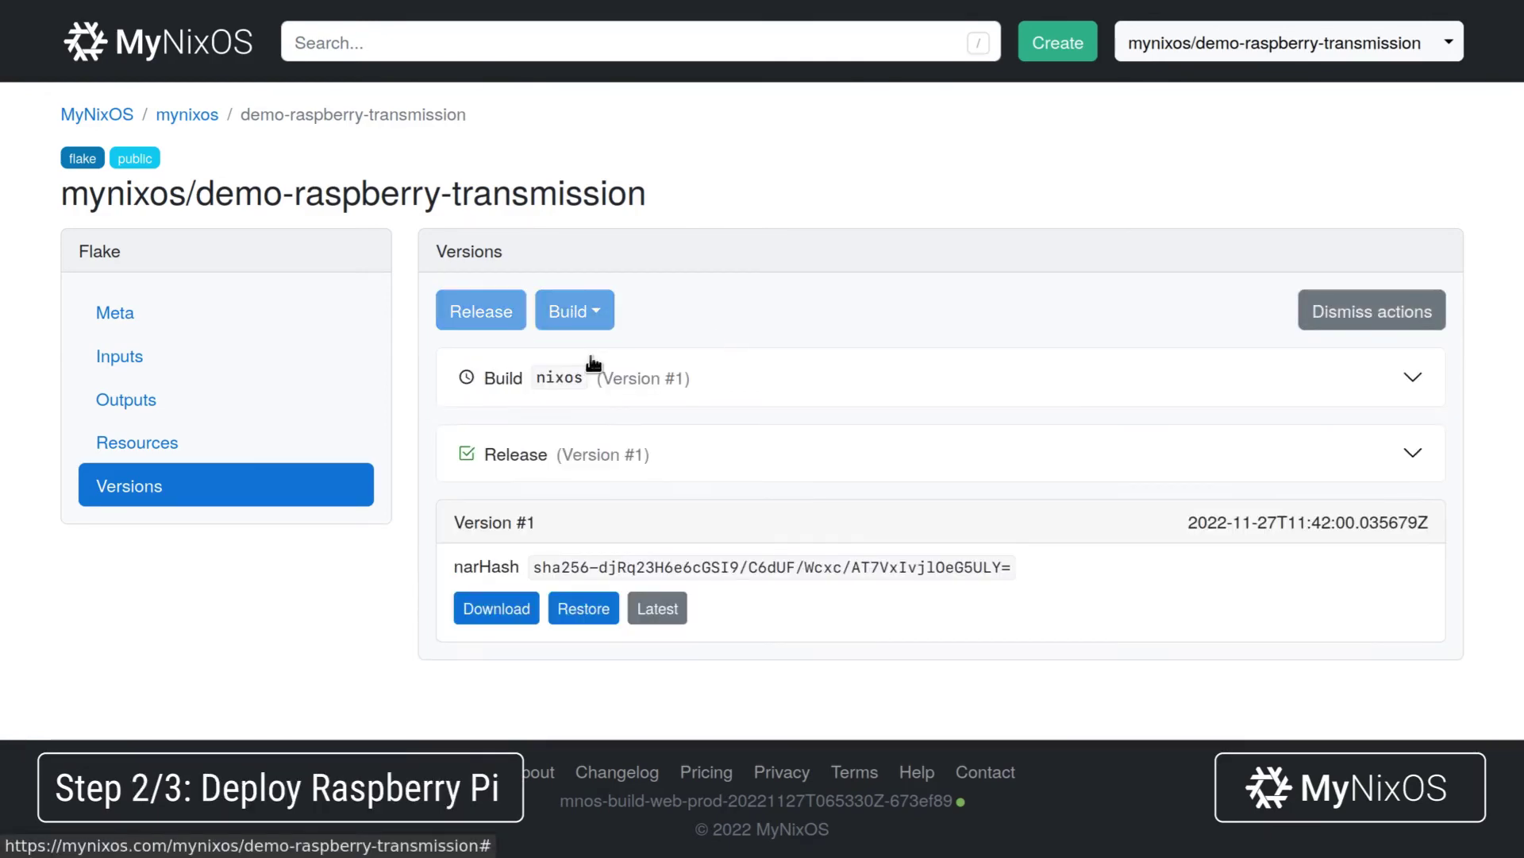
pyautogui.click(743, 384)
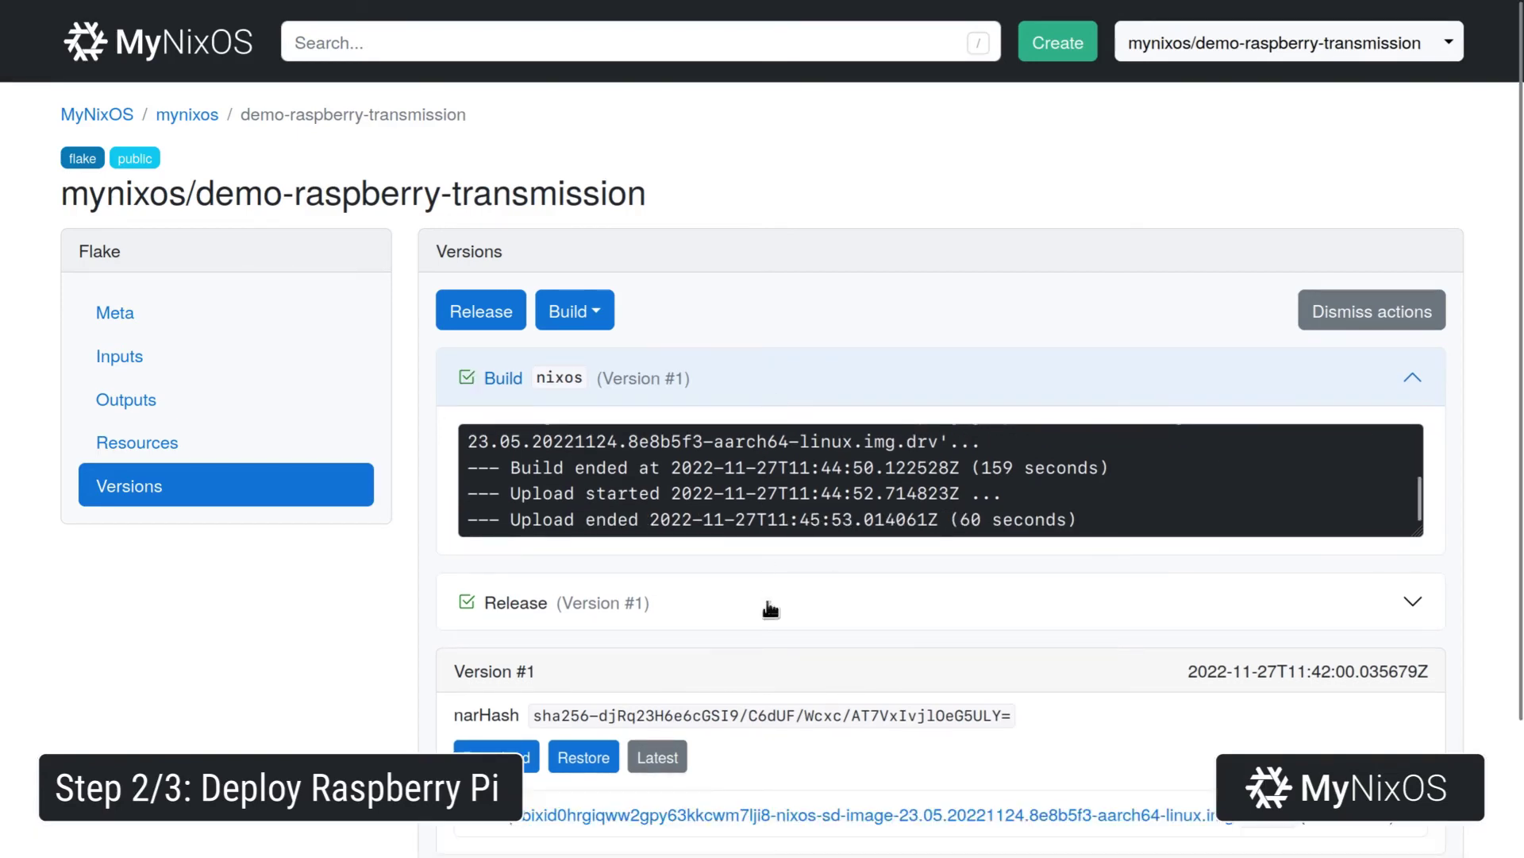
pyautogui.click(810, 816)
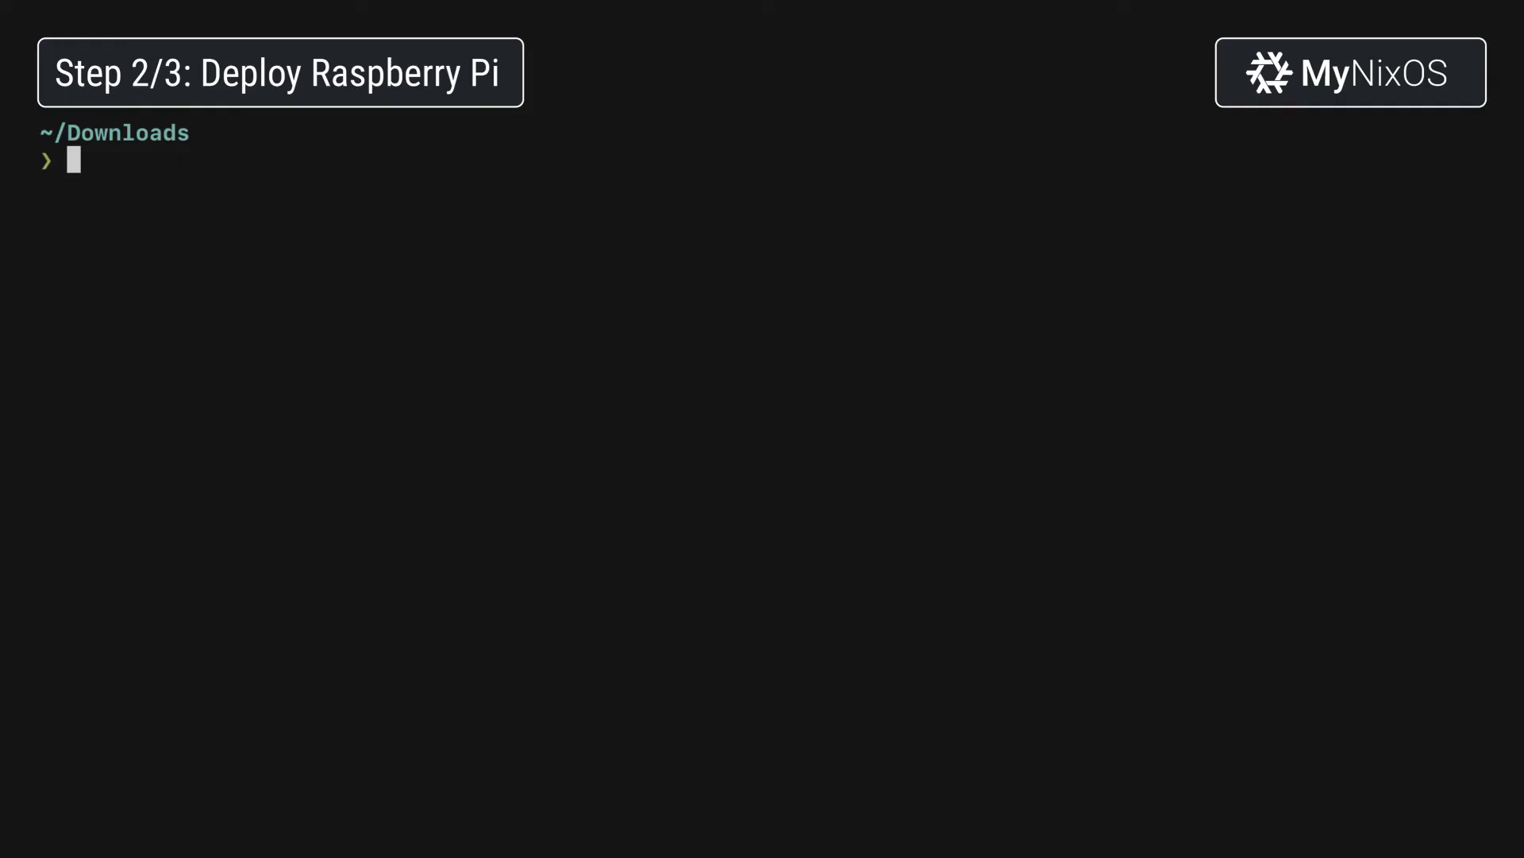
# Unzip the downloaded archive and decompress its .zst image into nixos.img with unzstd.
pyautogui.write('unzip')
pyautogui.press('Tab')
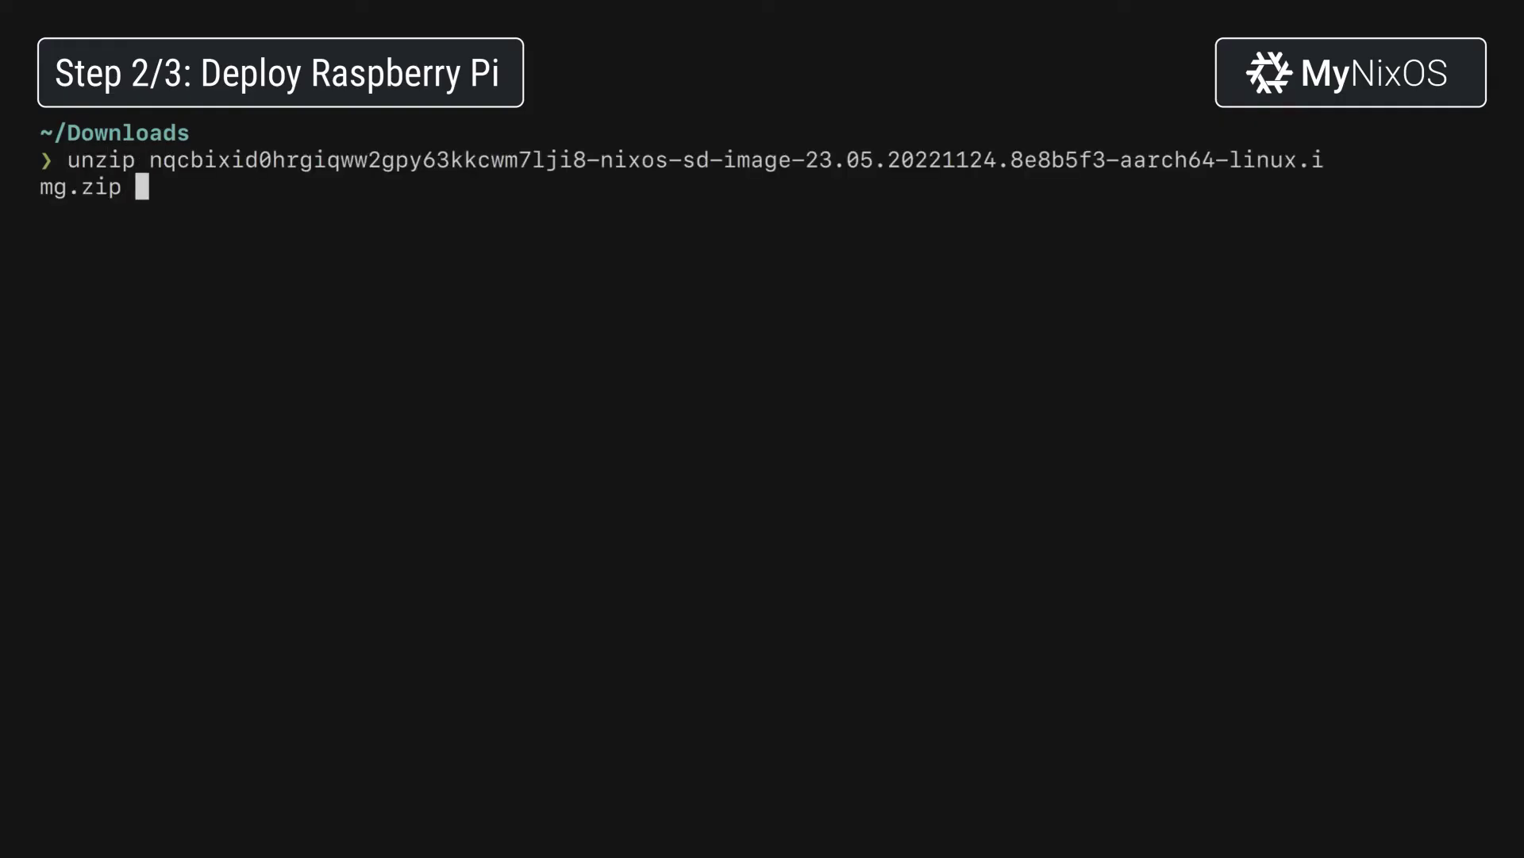
pyautogui.press('Return')
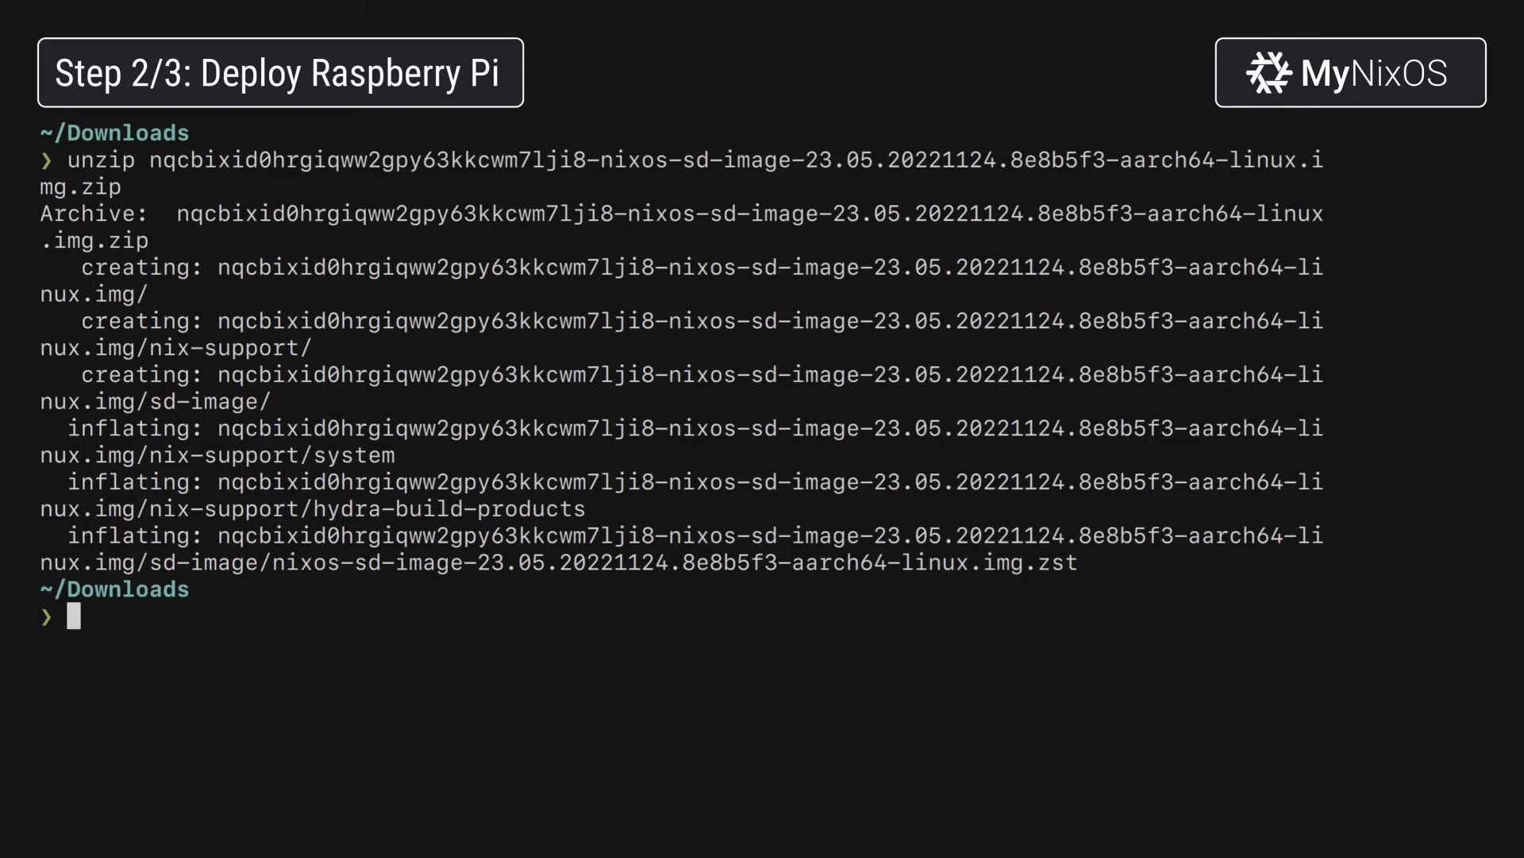
pyautogui.write('unzstd -')
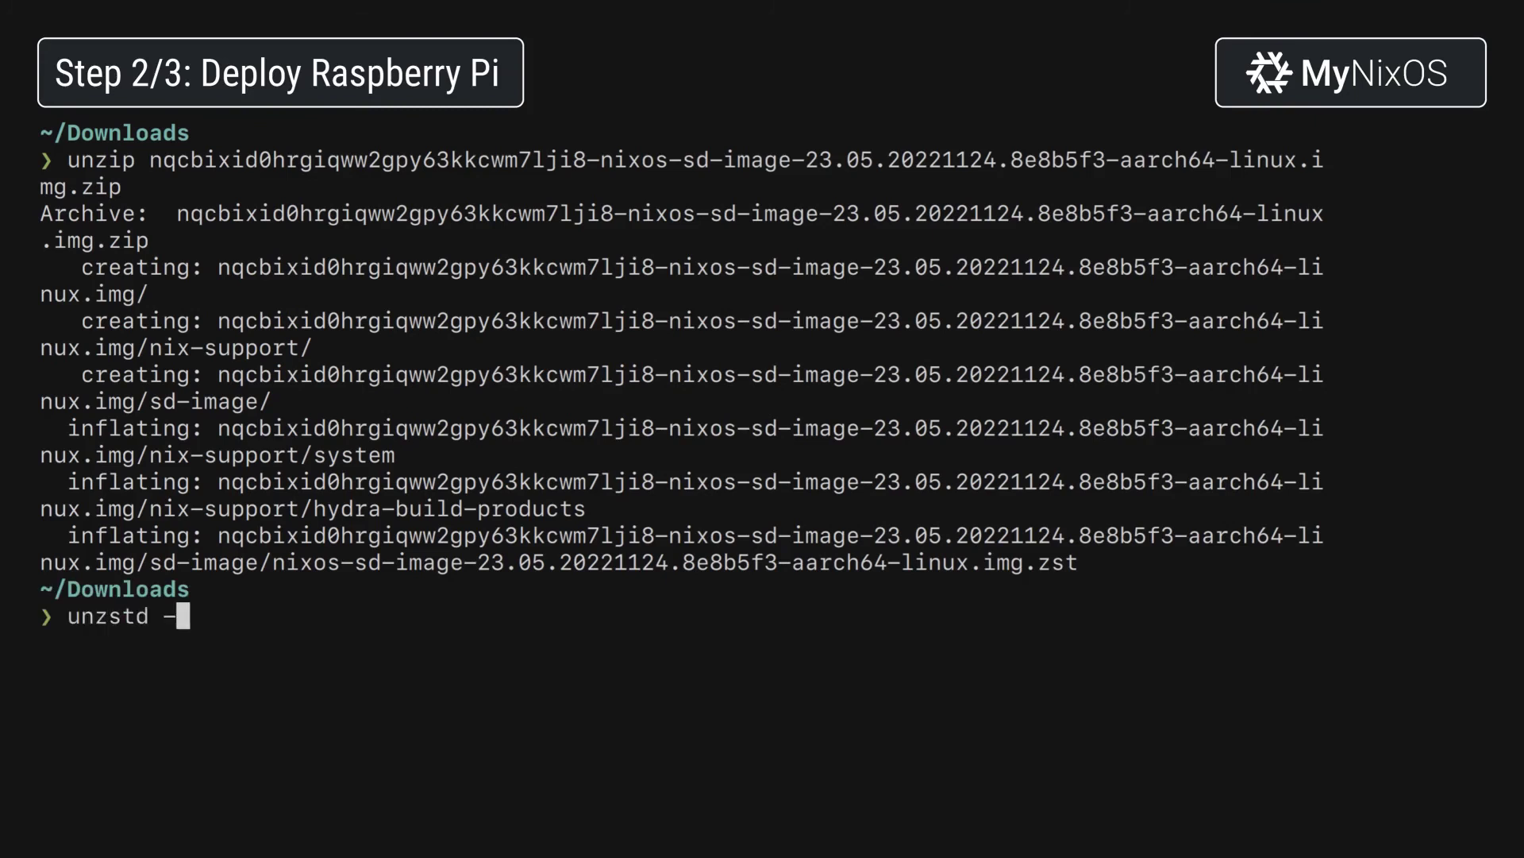
pyautogui.write('o nixos.img n')
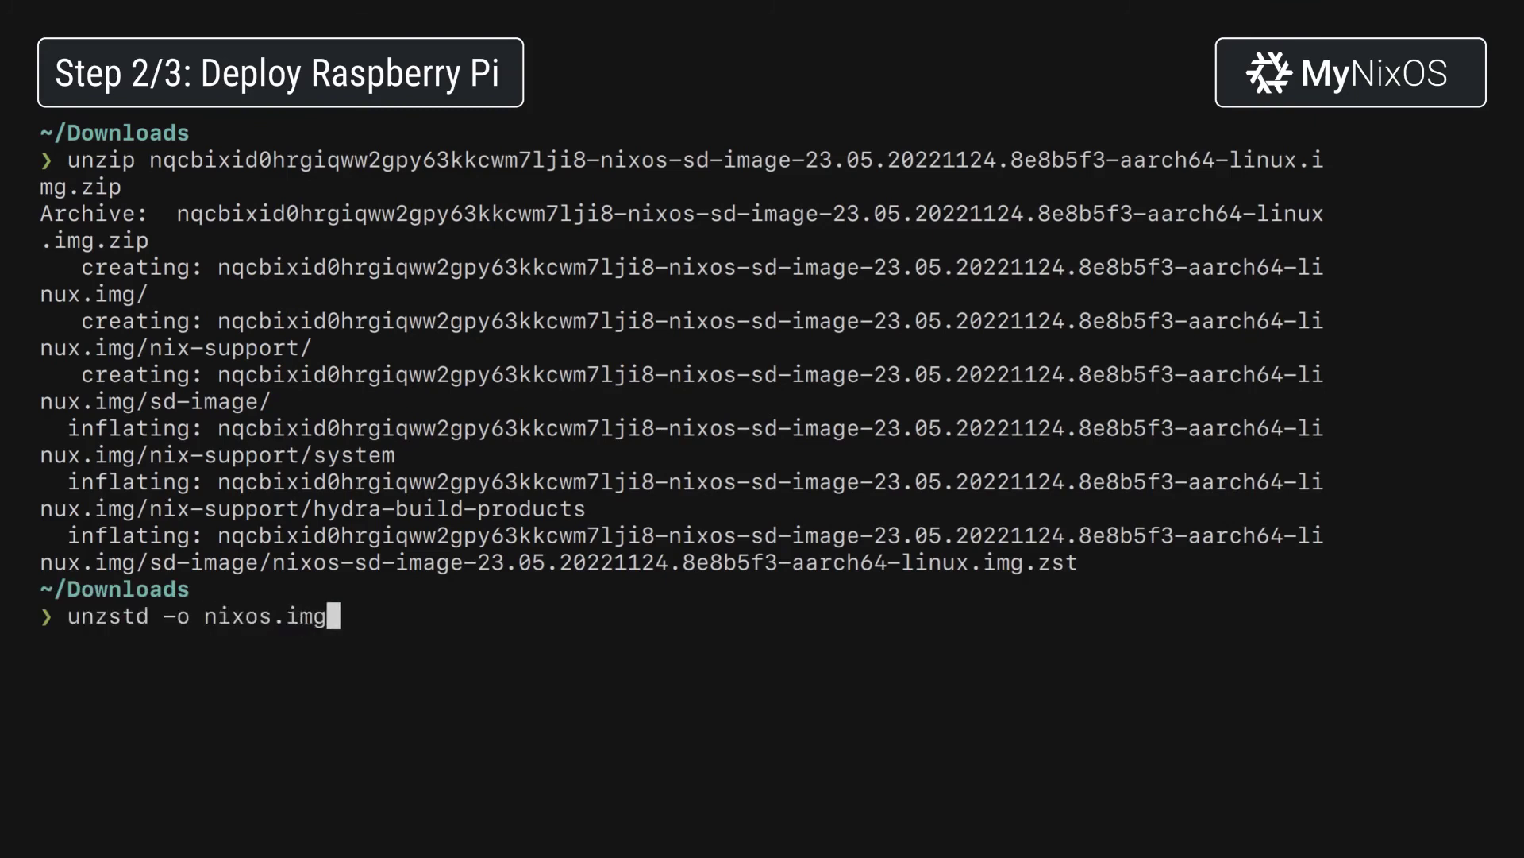
pyautogui.press('Tab')
pyautogui.write('/s')
pyautogui.press('Tab')
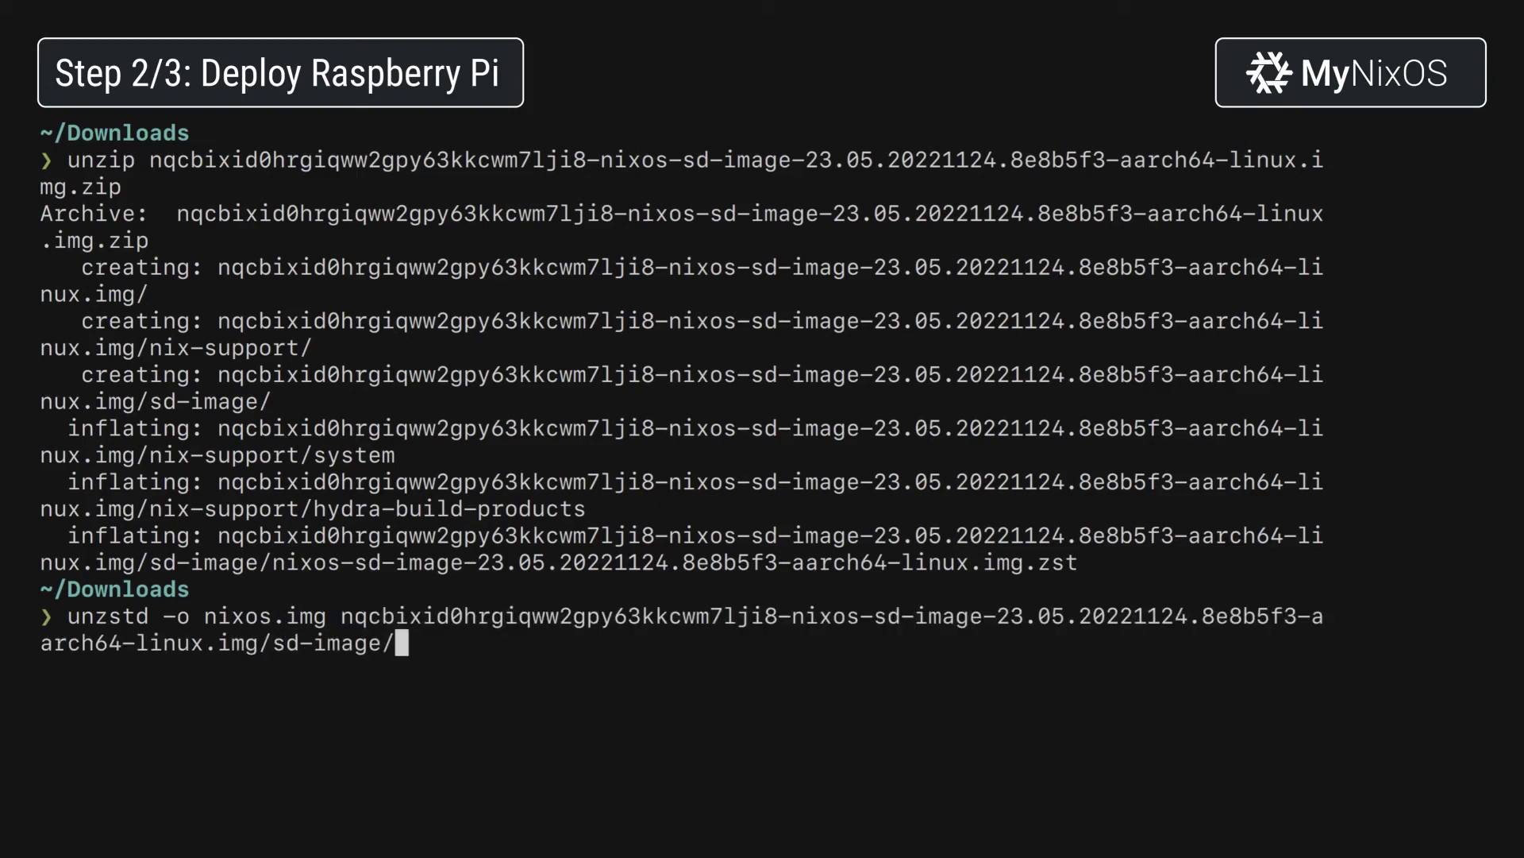
pyautogui.press('Tab')
pyautogui.press('Return')
# Write nixos.img to /dev/sda using sudo dd with bs=4M and status=progress.
pyautogui.write('sudo dd if=nixos.img of=/dev/sda status=progress bs=4M')
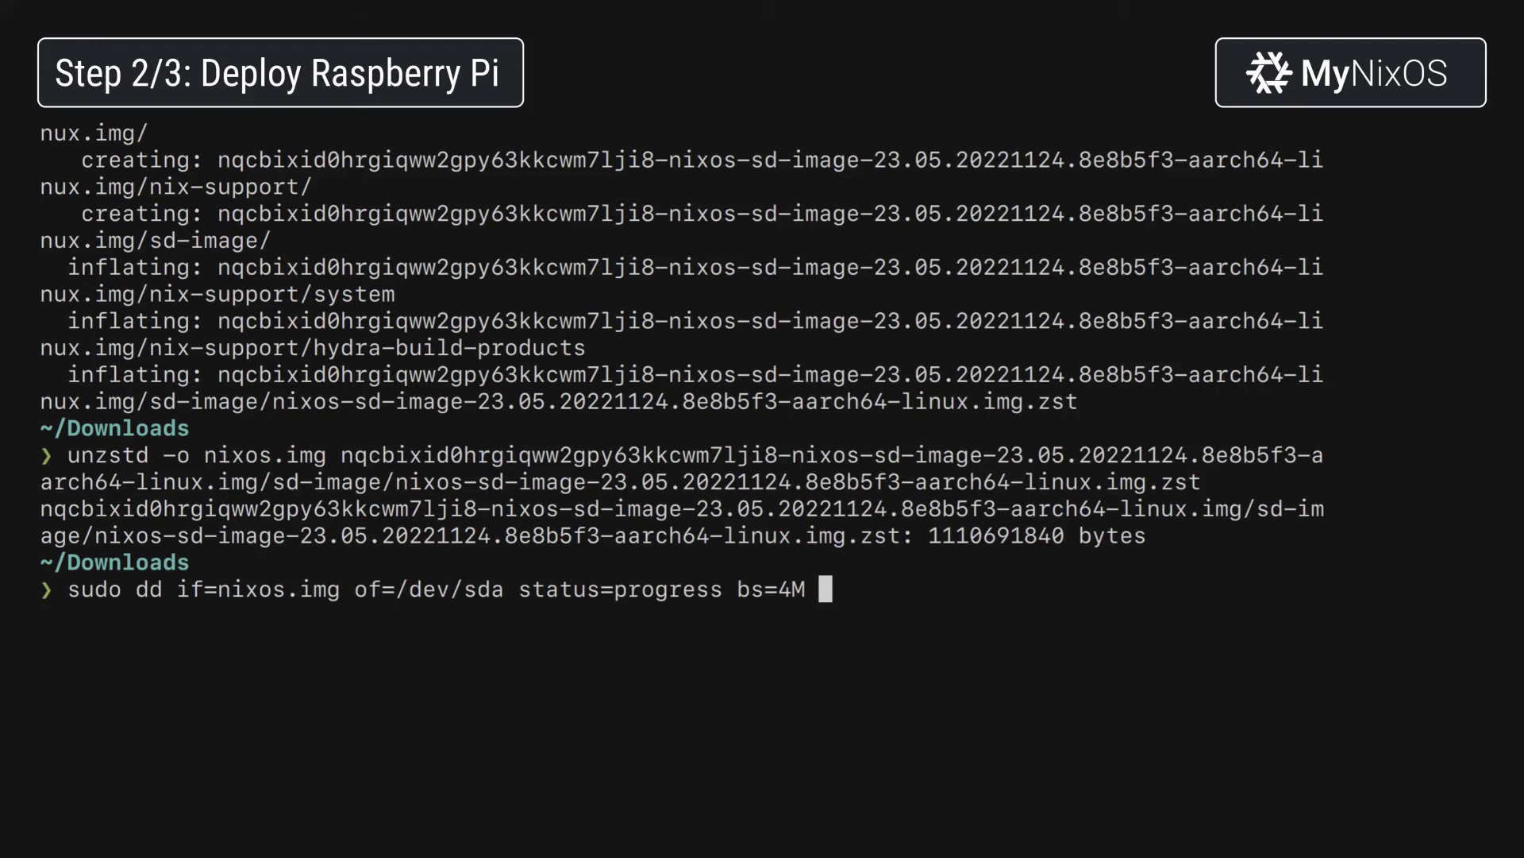
pyautogui.press('Return')
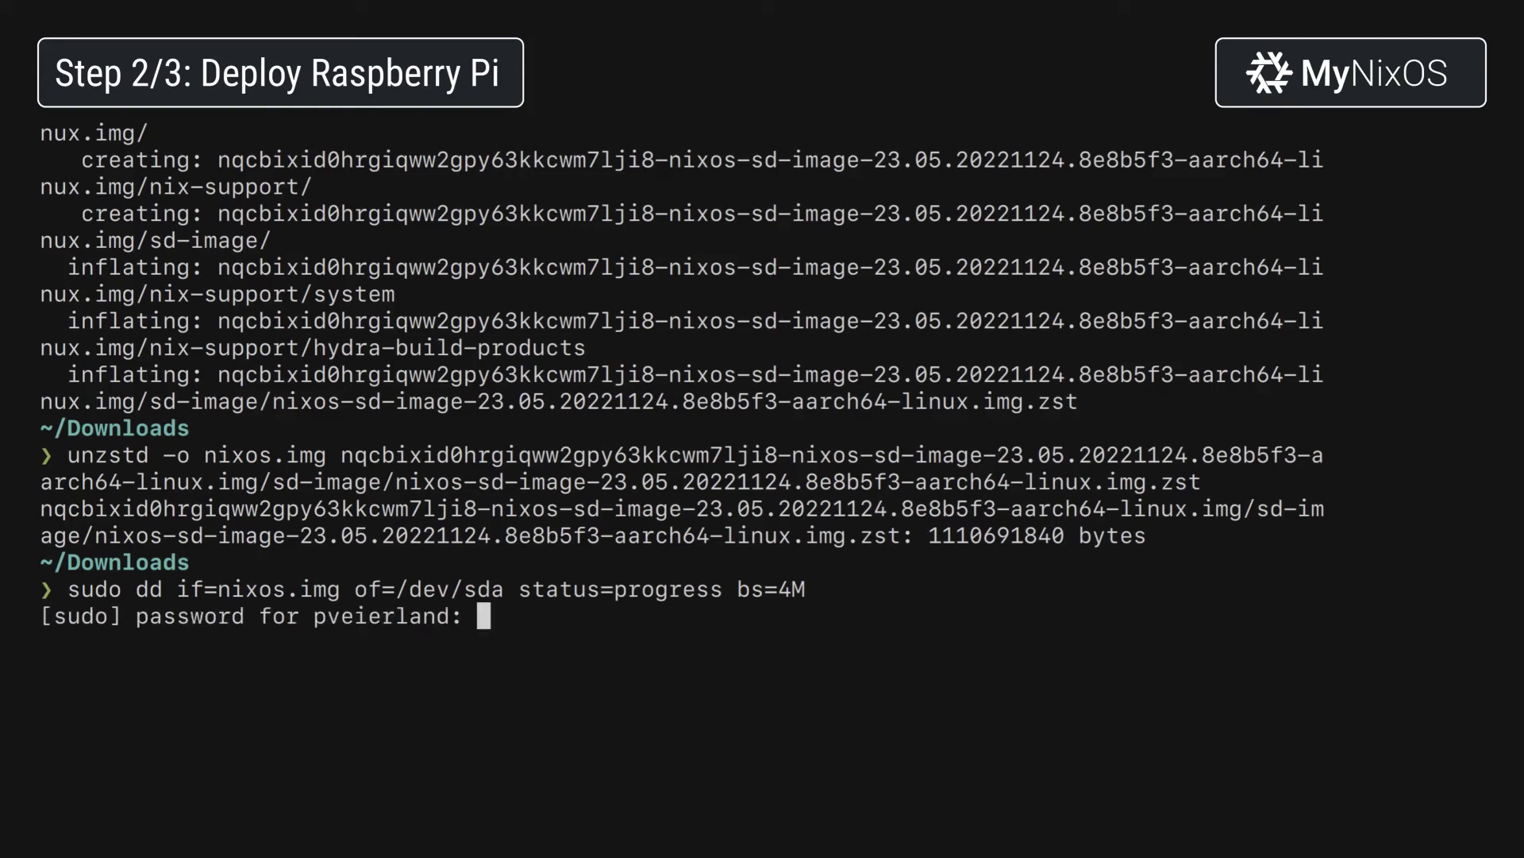
pyautogui.press('Return')
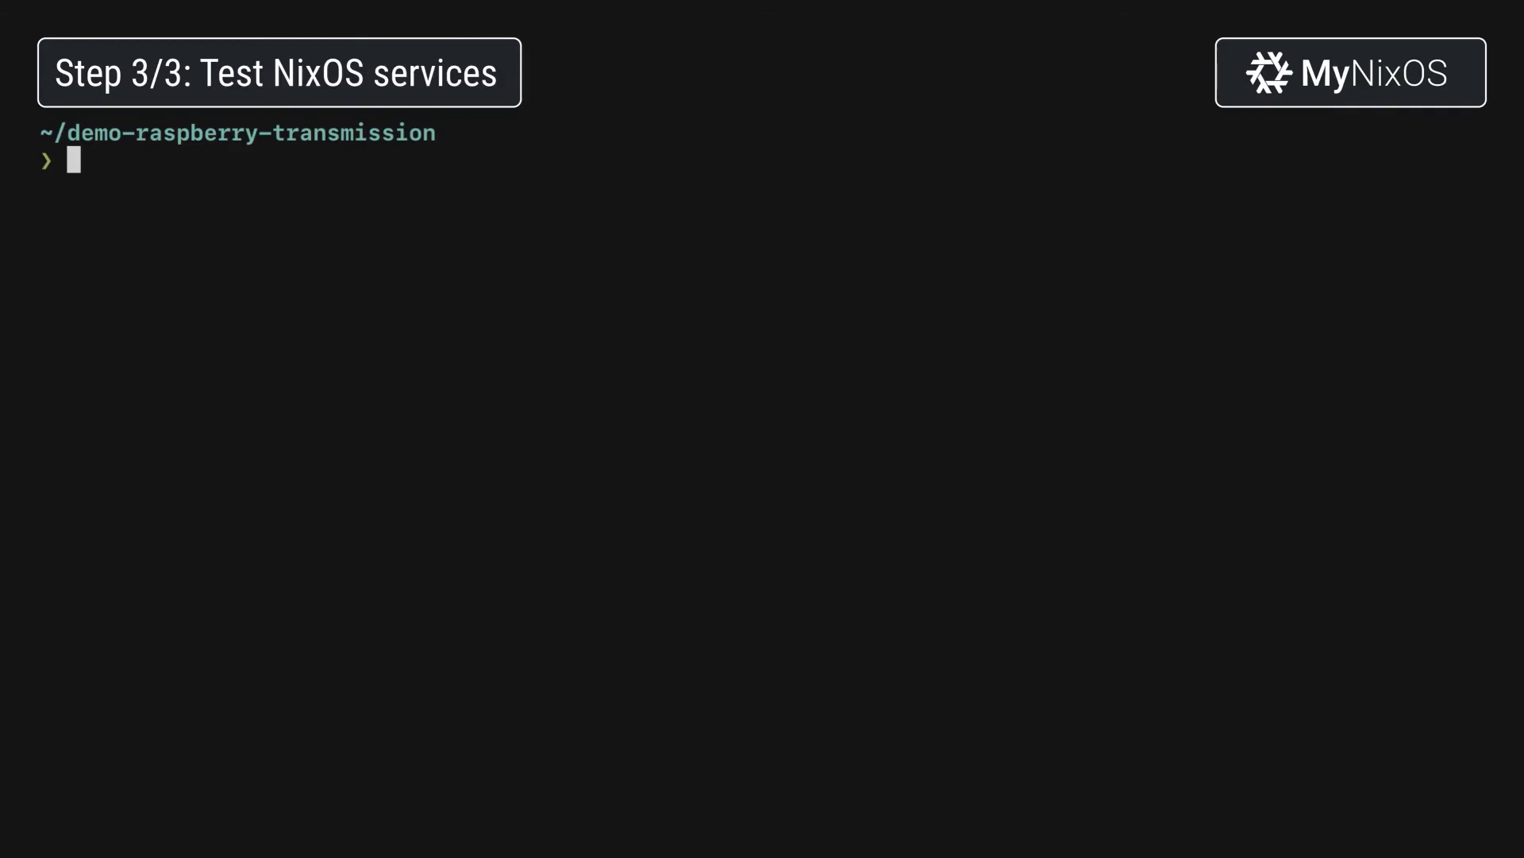
pyautogui.hotkey('ctrl', 'shift', 'v')
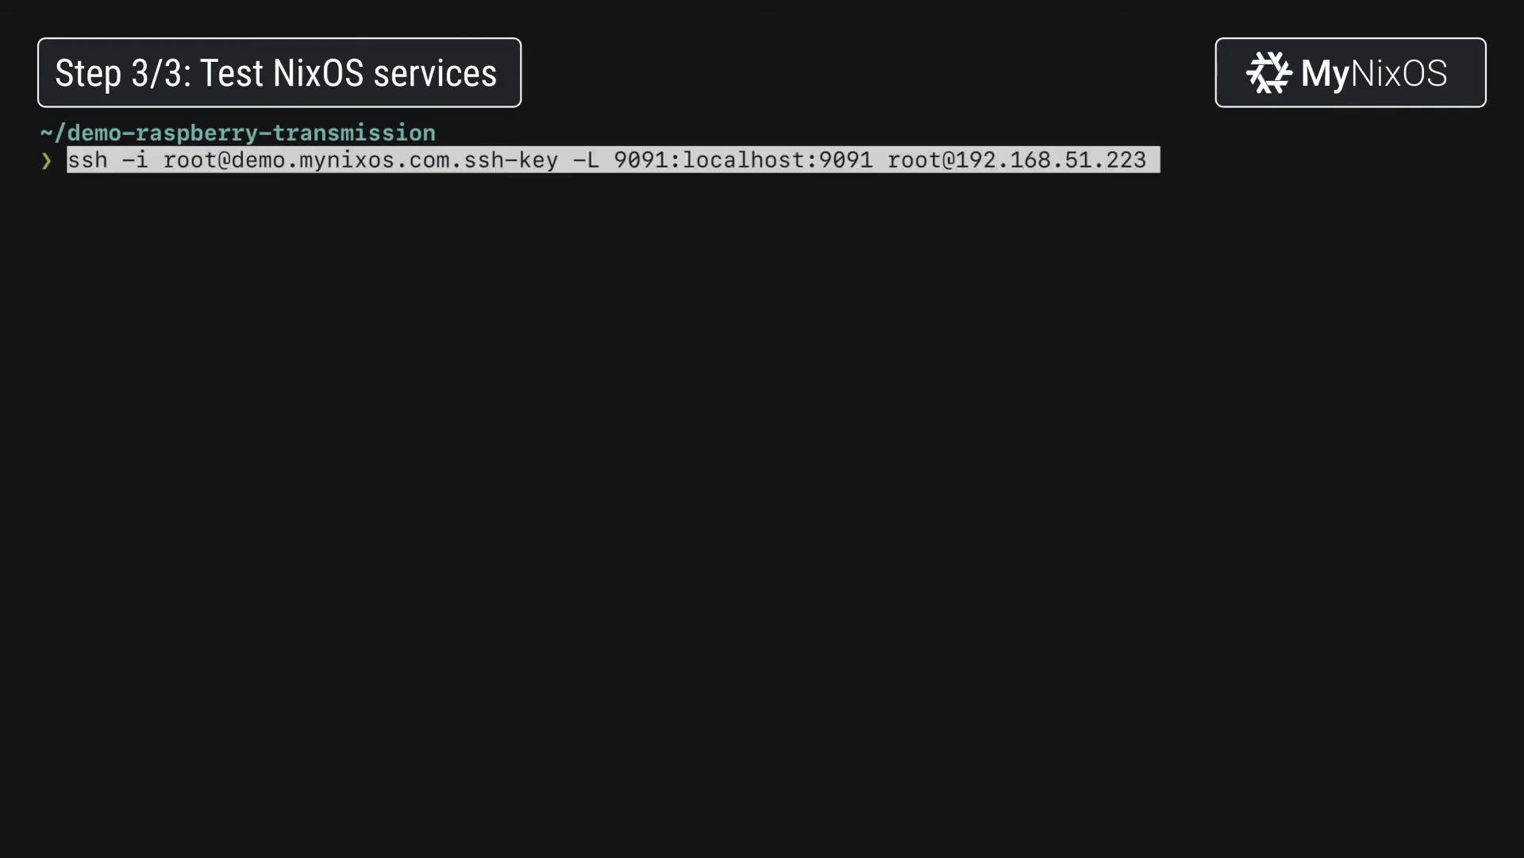
pyautogui.press('Return')
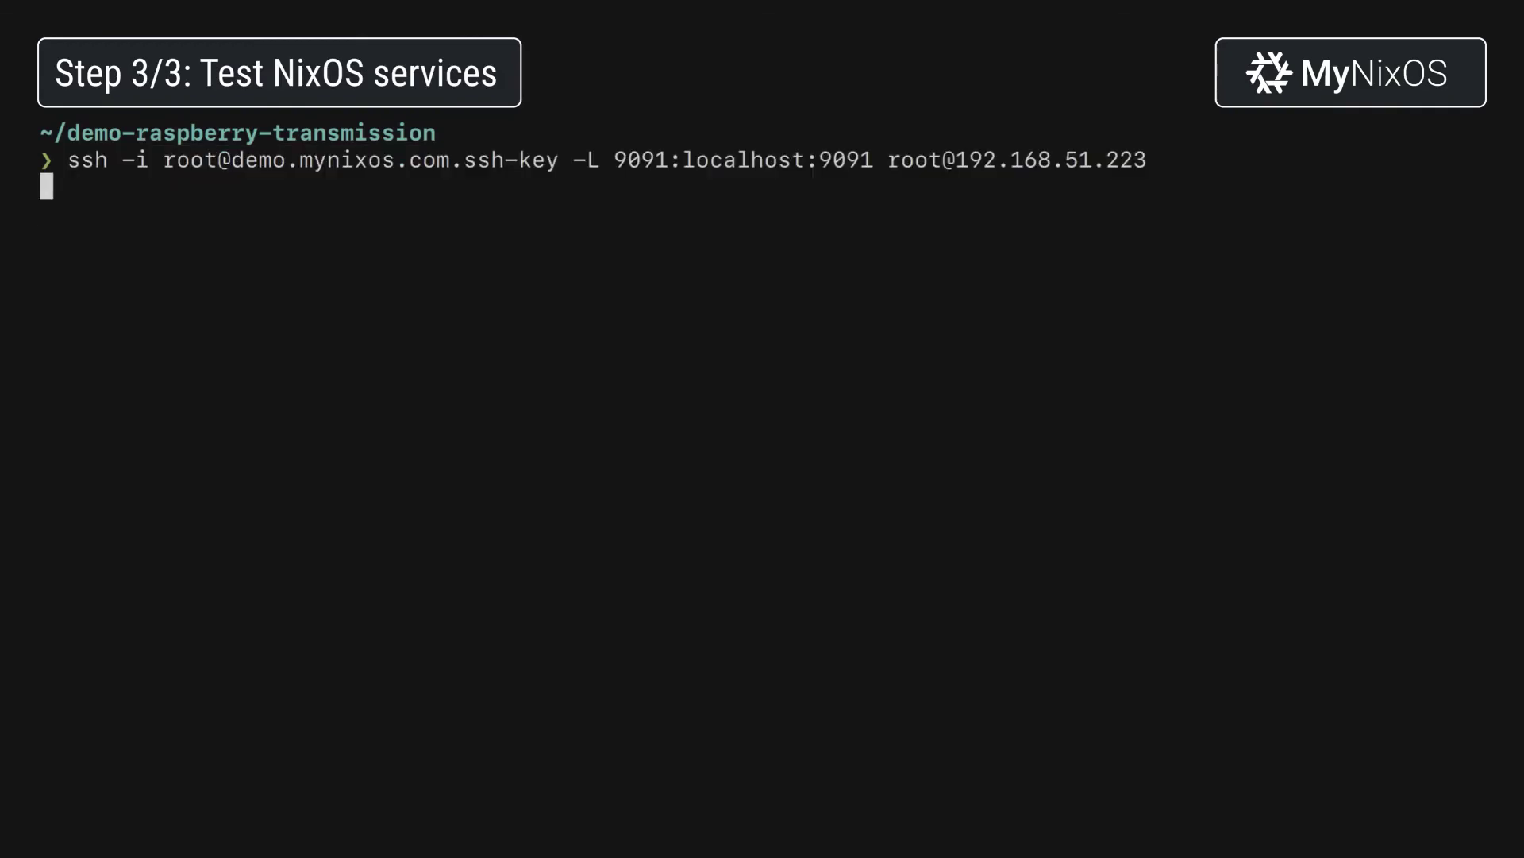
pyautogui.write('yes')
pyautogui.press('Return')
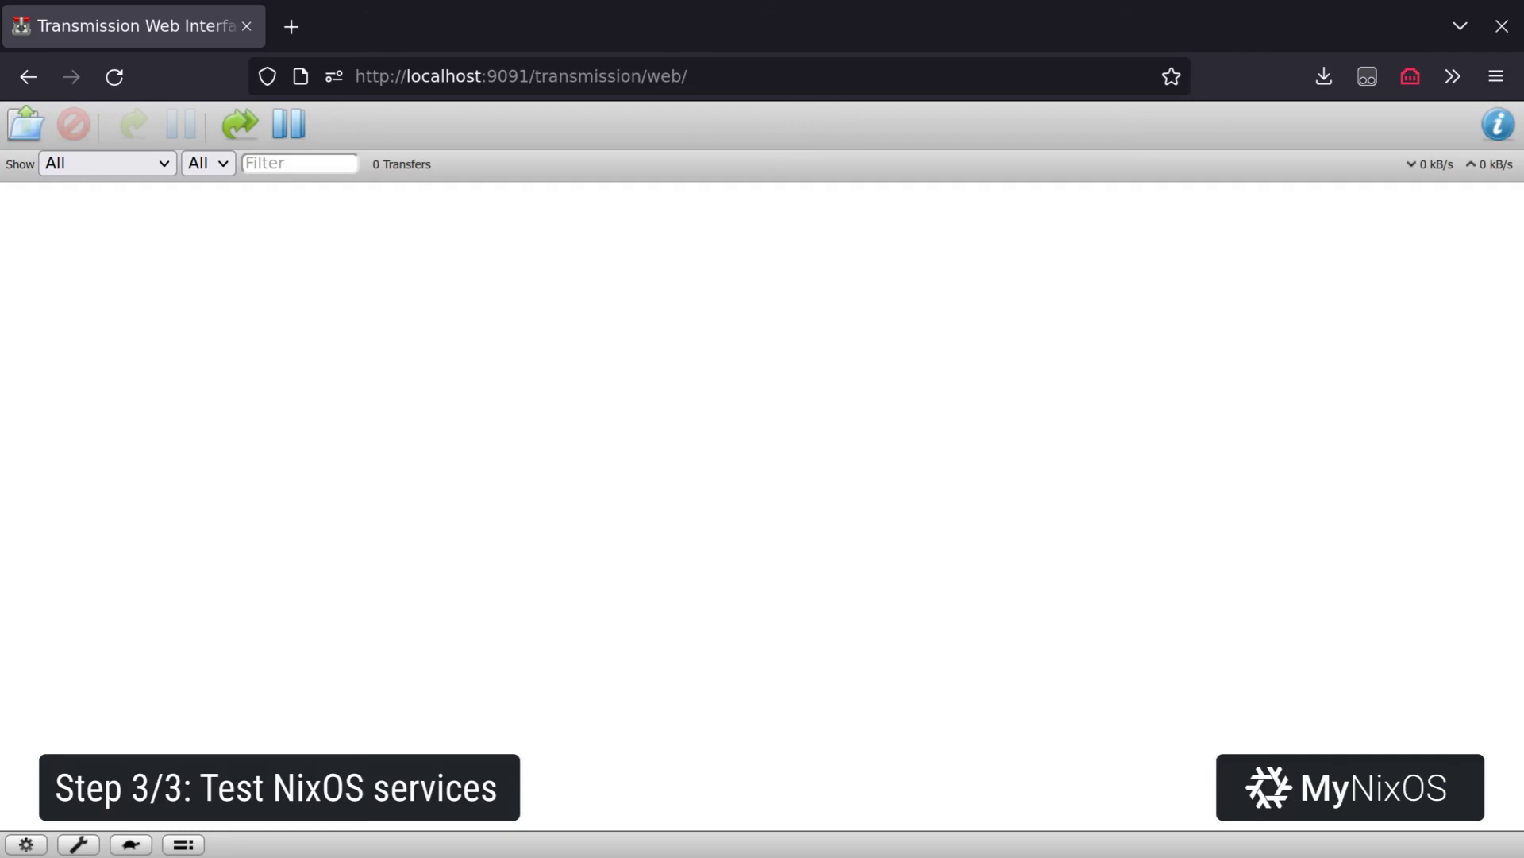
# Upload the big-buck-bunny torrent by URL in fullscreen Transmission to start the transfer.
pyautogui.press('F11')
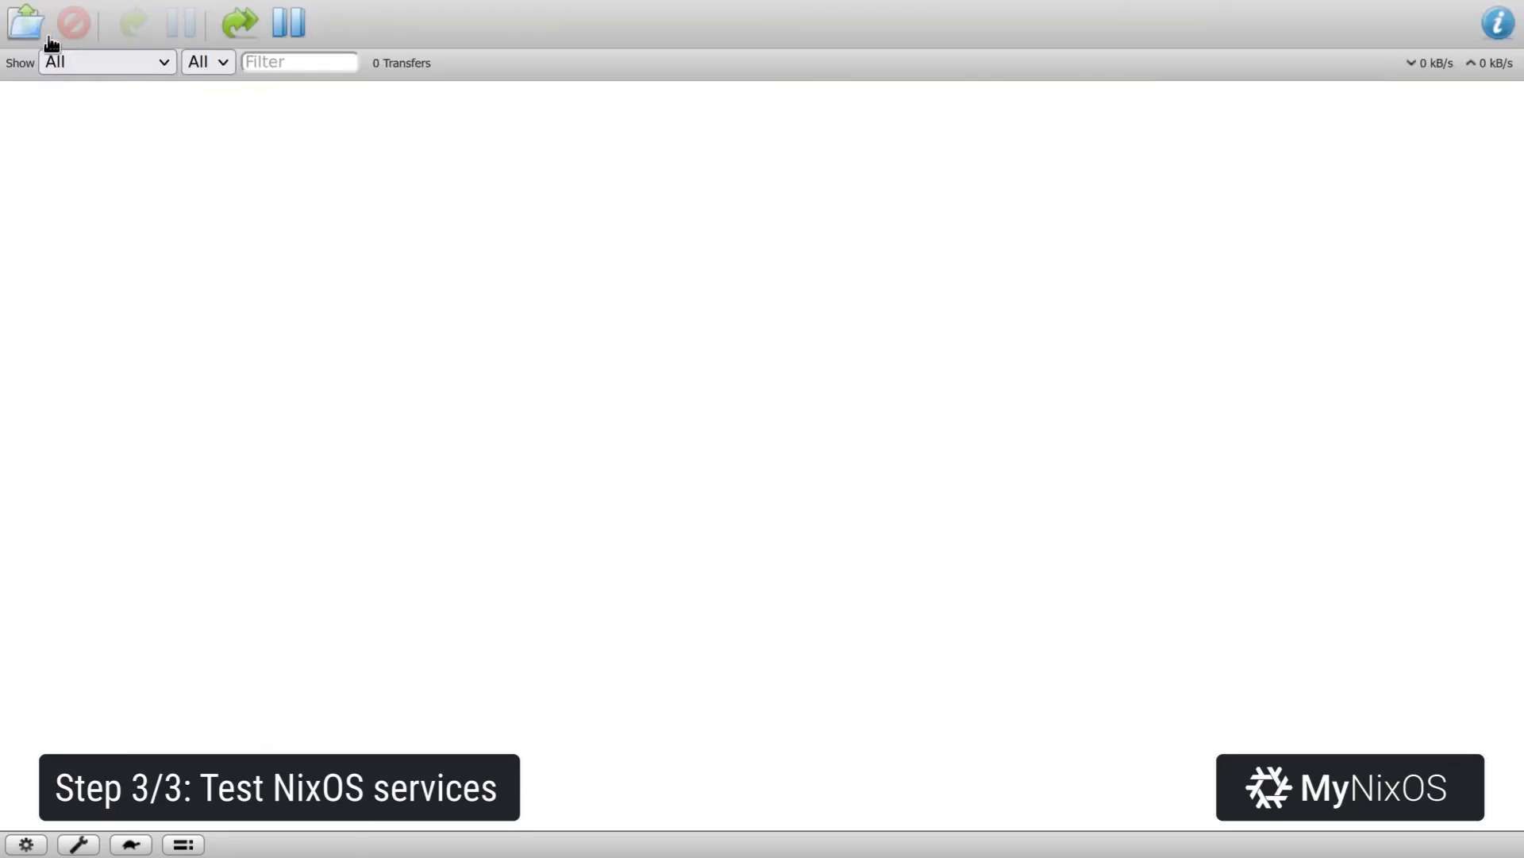
pyautogui.click(36, 32)
pyautogui.hotkey('ctrl', 'v')
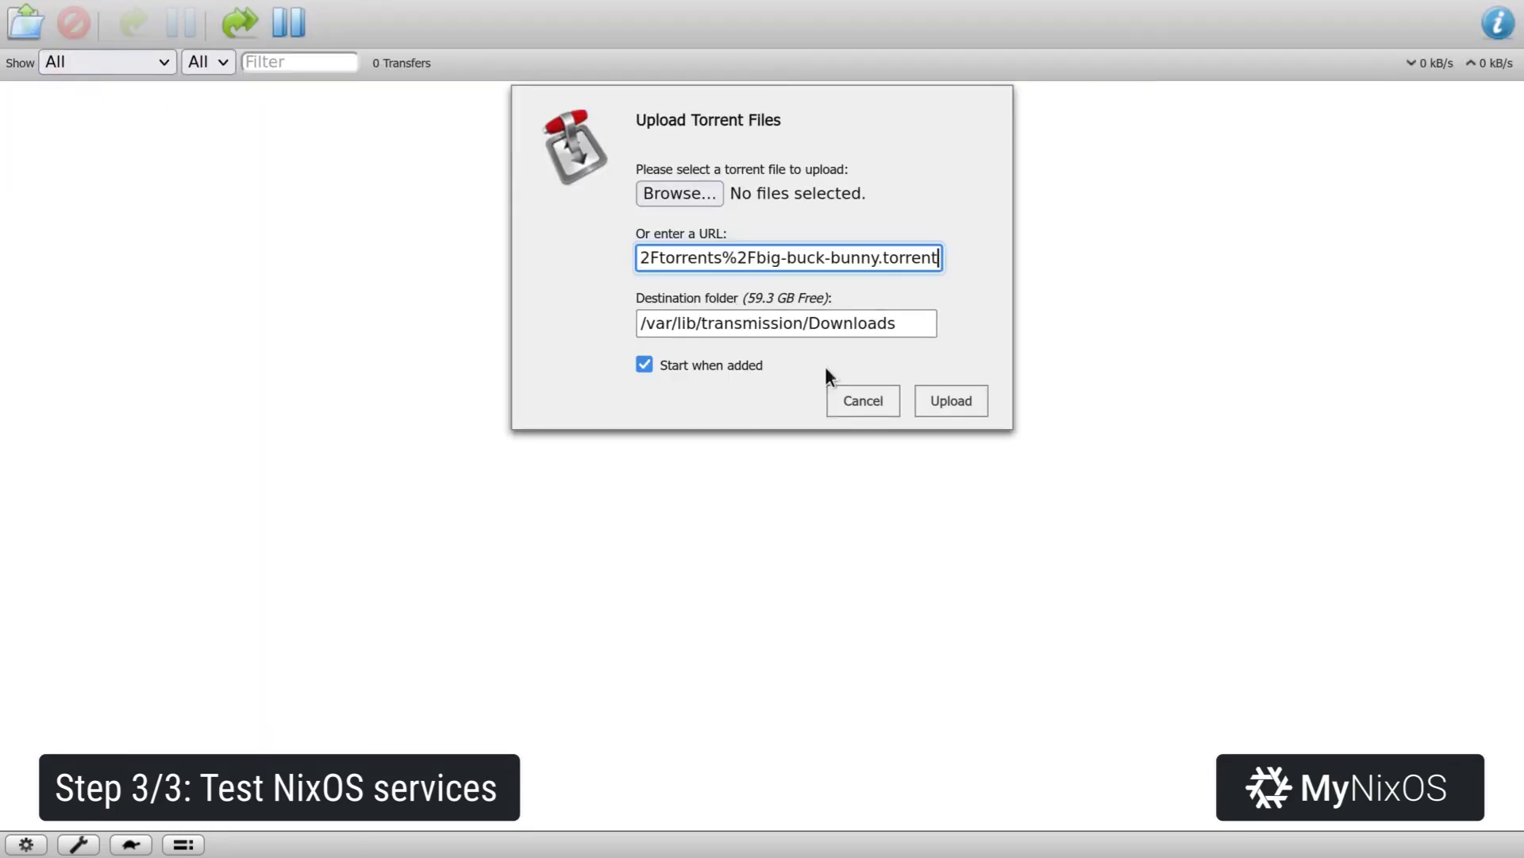
pyautogui.click(954, 403)
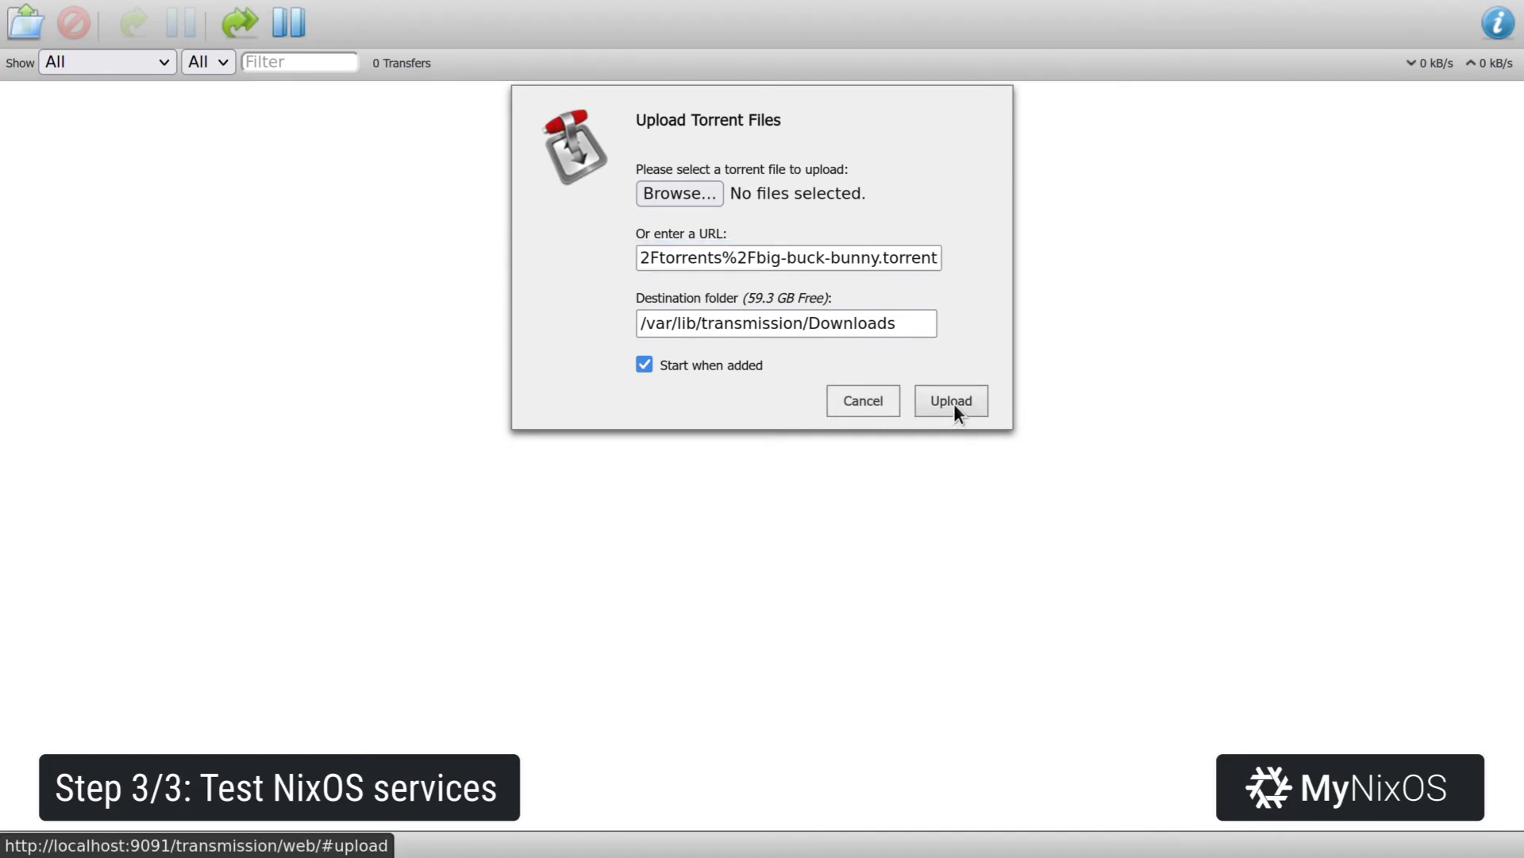